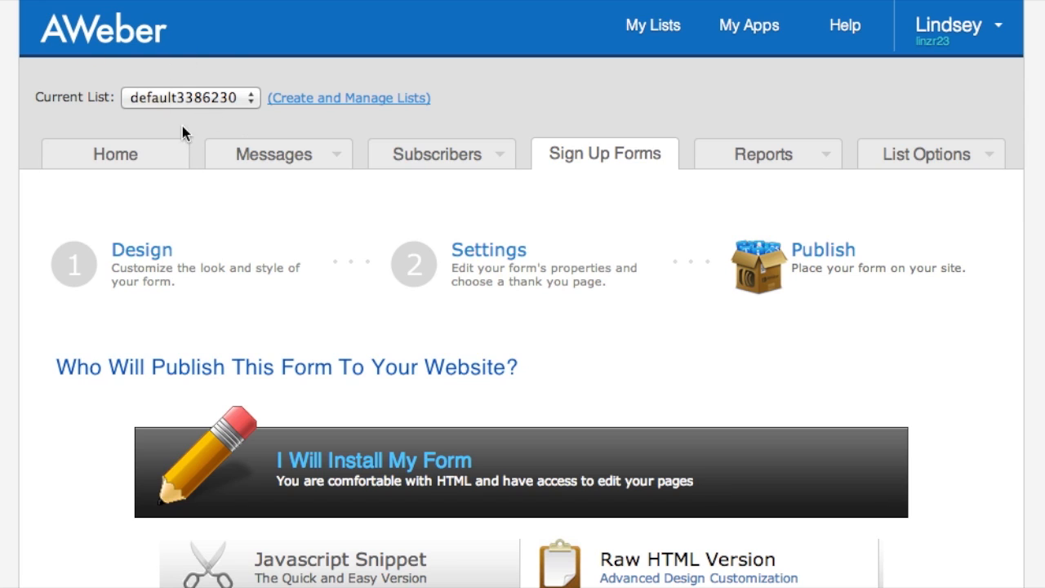
- Open the Follow Up Series and start creating its first follow-up message
mouse_move(279, 163)
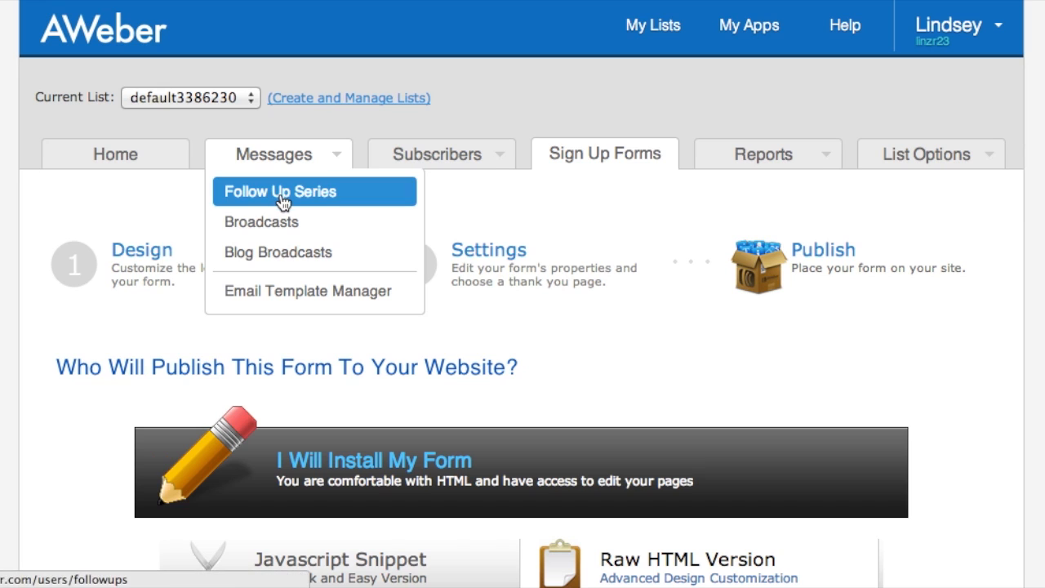
left_click(281, 196)
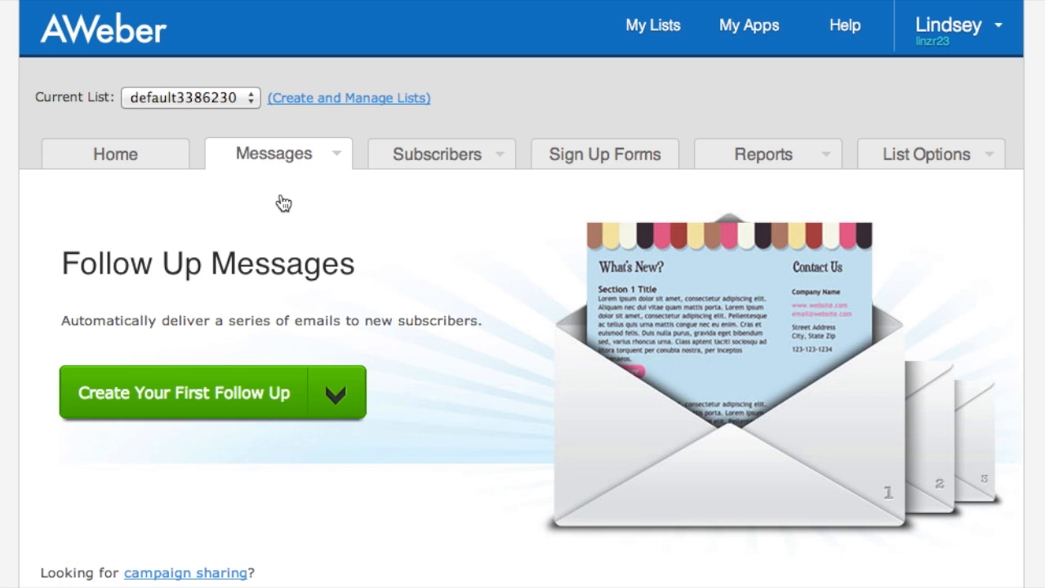
left_click(219, 398)
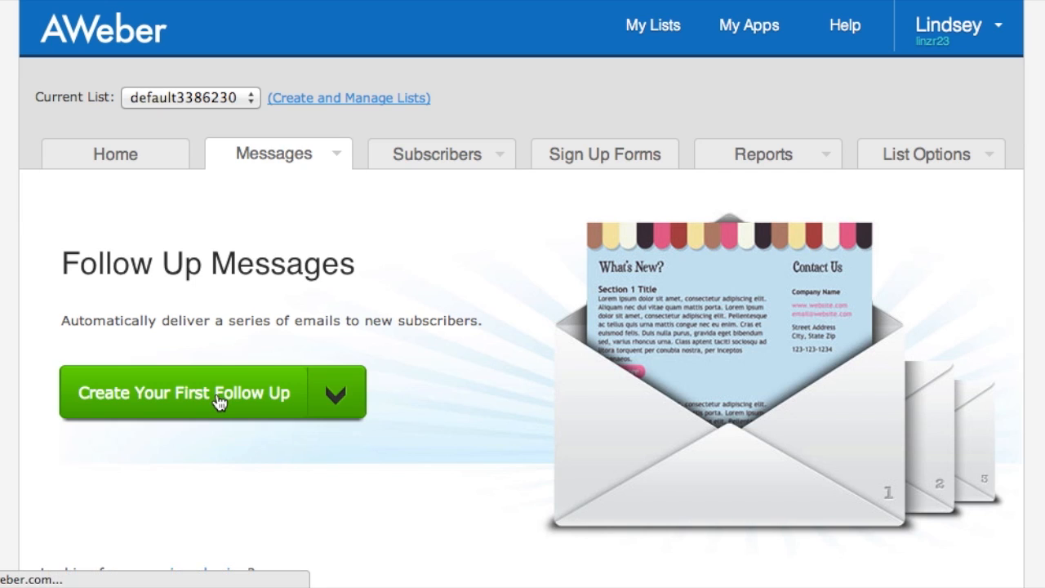
left_click(219, 399)
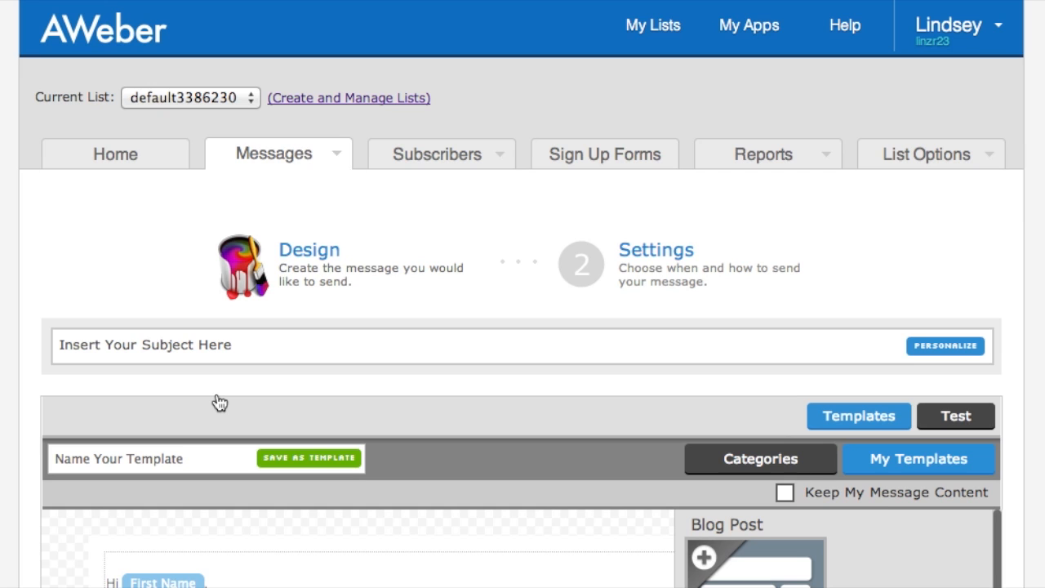
- Review the available mailing lists and message types, keeping default3386230 as the current list
scroll(63, 289, "down", 3)
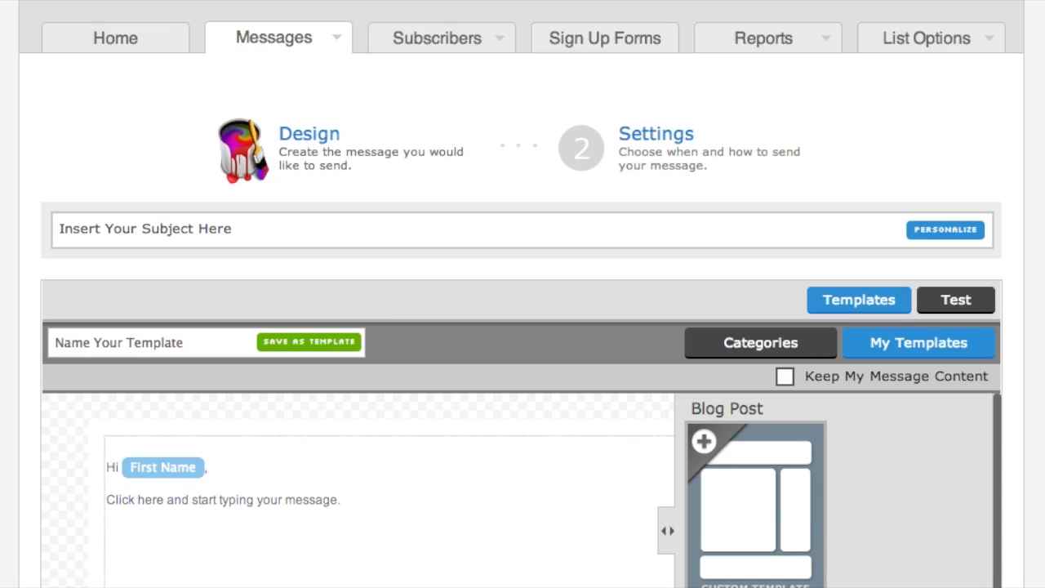
mouse_move(282, 49)
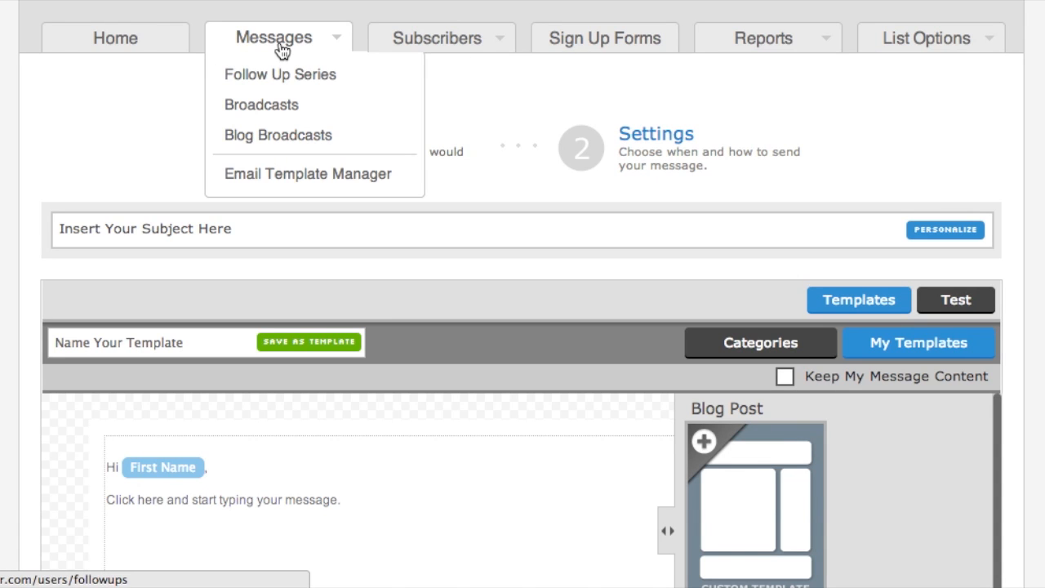
scroll(279, 47, "up", 3)
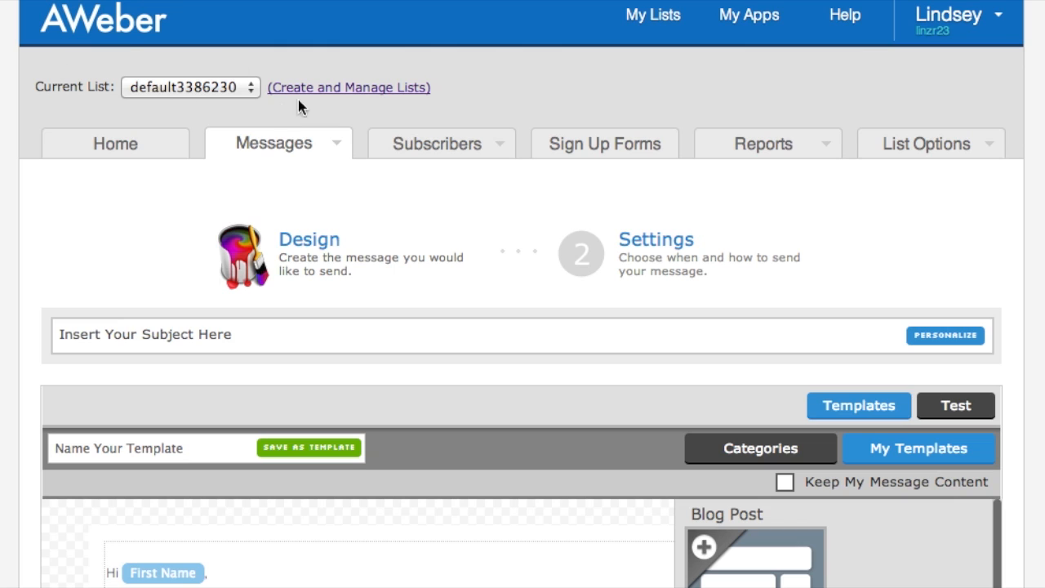
left_click(250, 86)
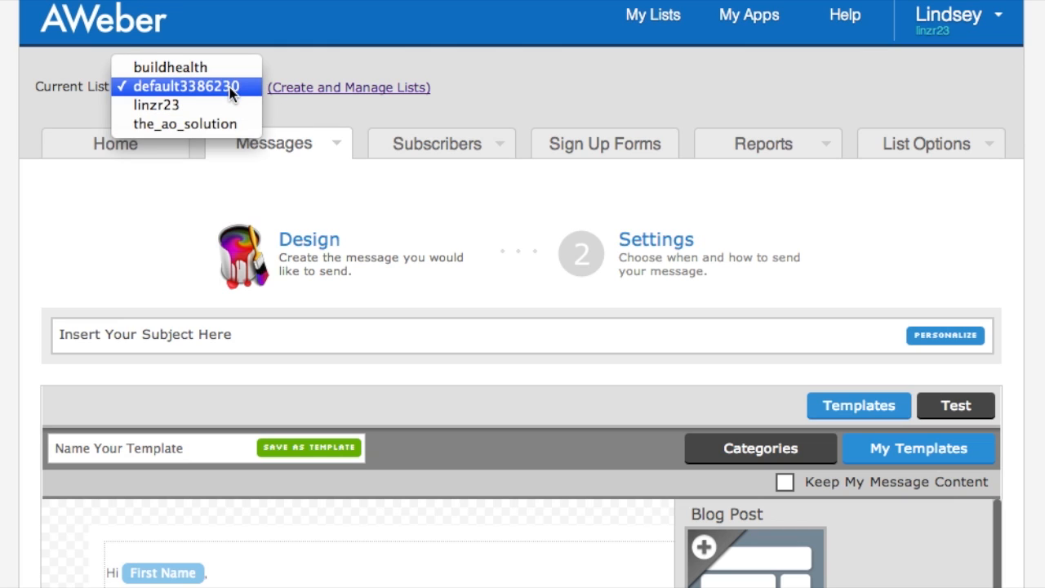
left_click(232, 88)
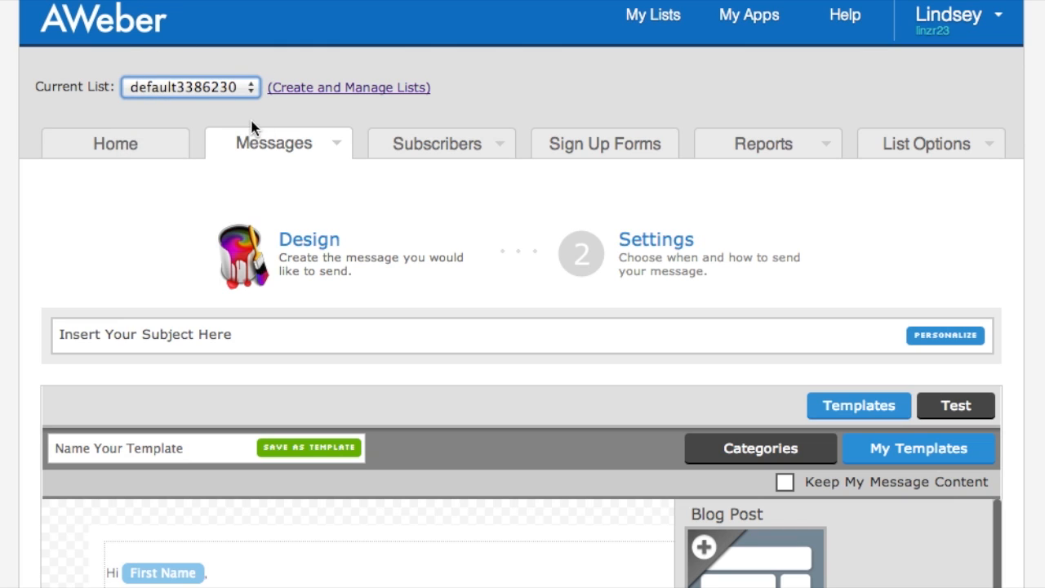
mouse_move(320, 147)
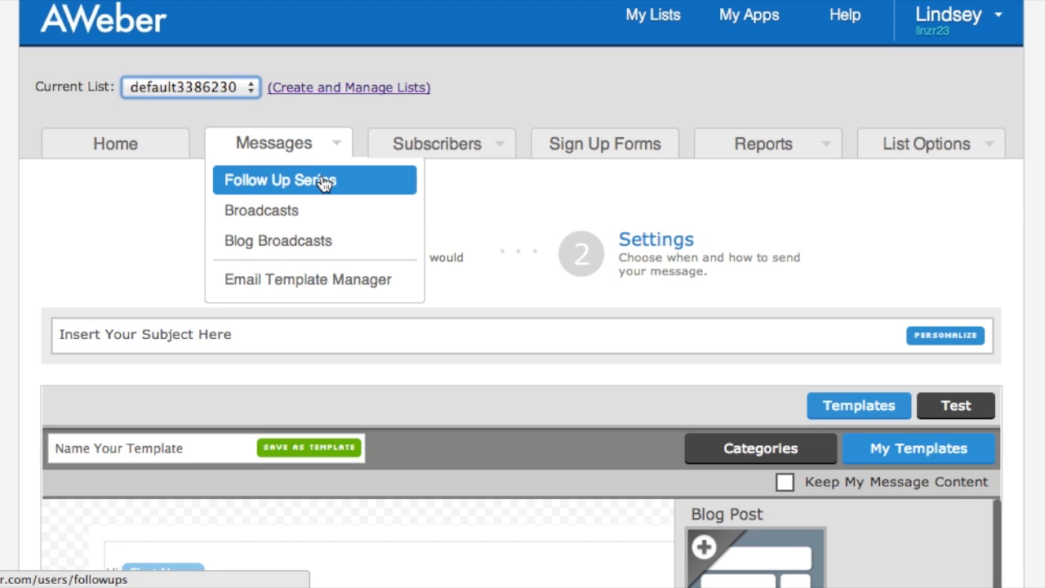
- Enter "25% off Coupon" as the follow-up message's subject
scroll(170, 242, "down", 2)
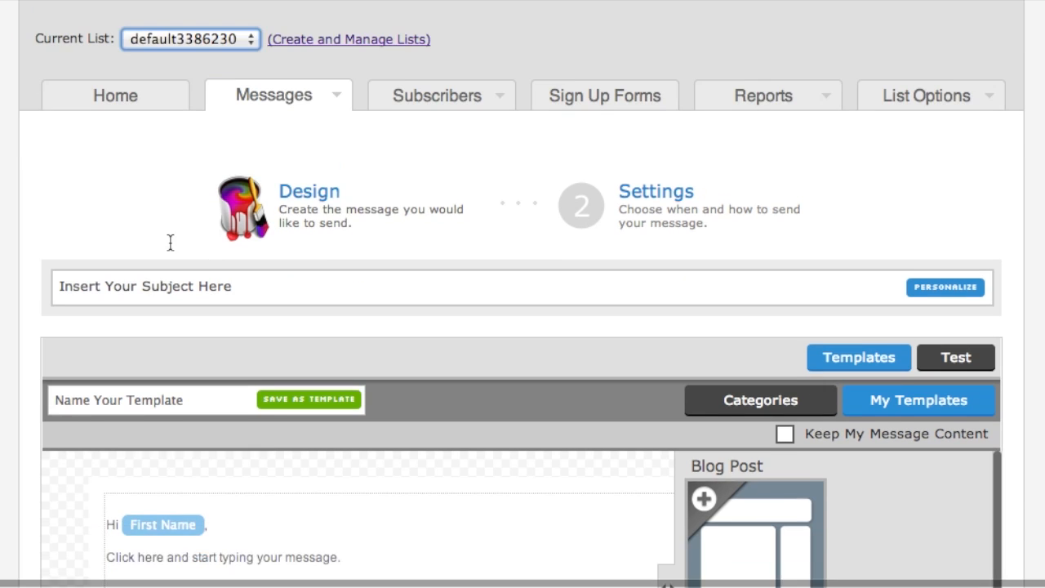
left_click(242, 258)
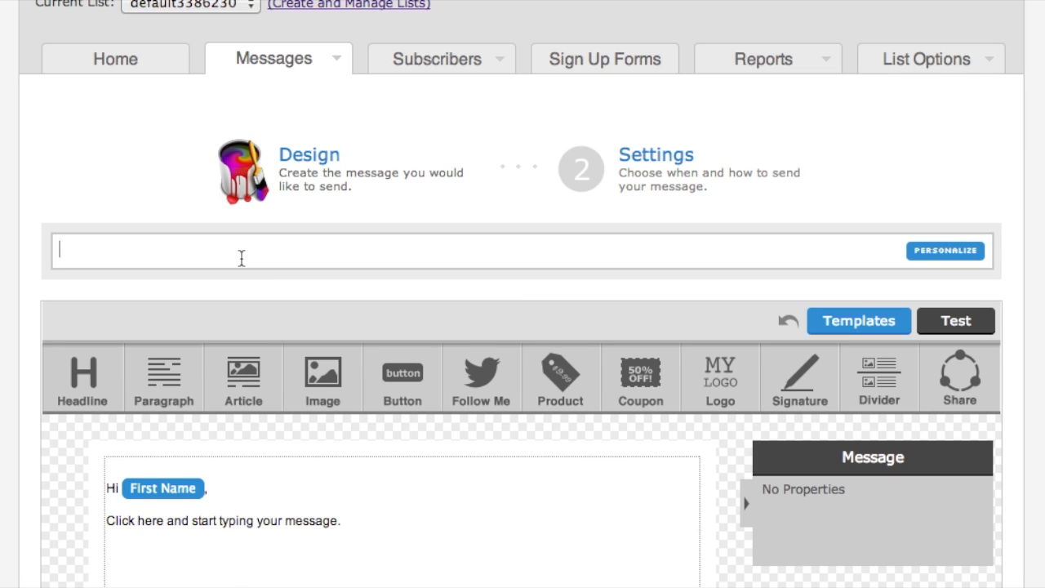
type("25% off Coupon")
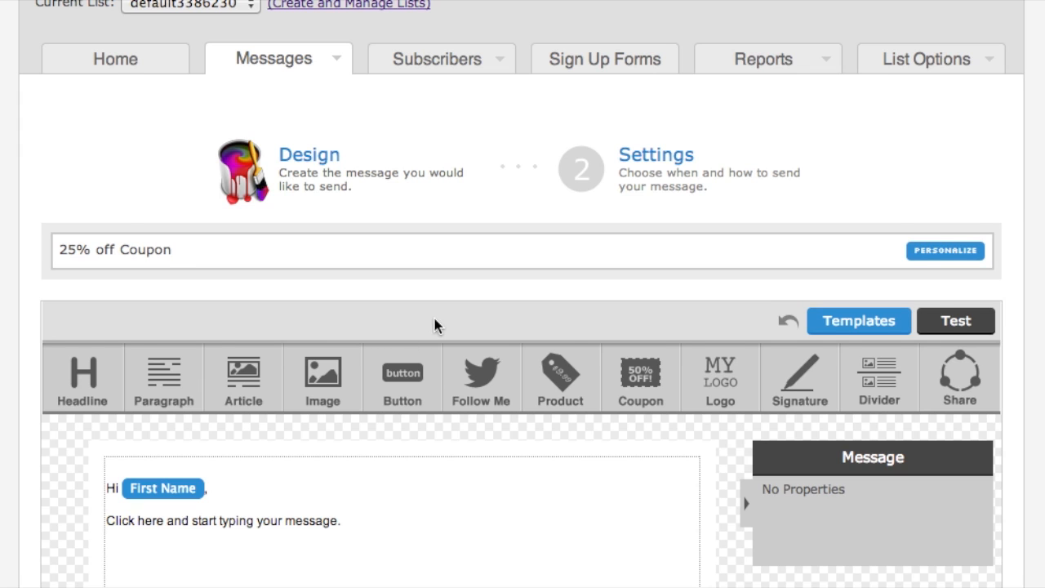
- Delete the default greeting and placeholder text from the message body's paragraph
scroll(435, 325, "down", 3)
scroll(434, 325, "down", 2)
left_click(320, 369)
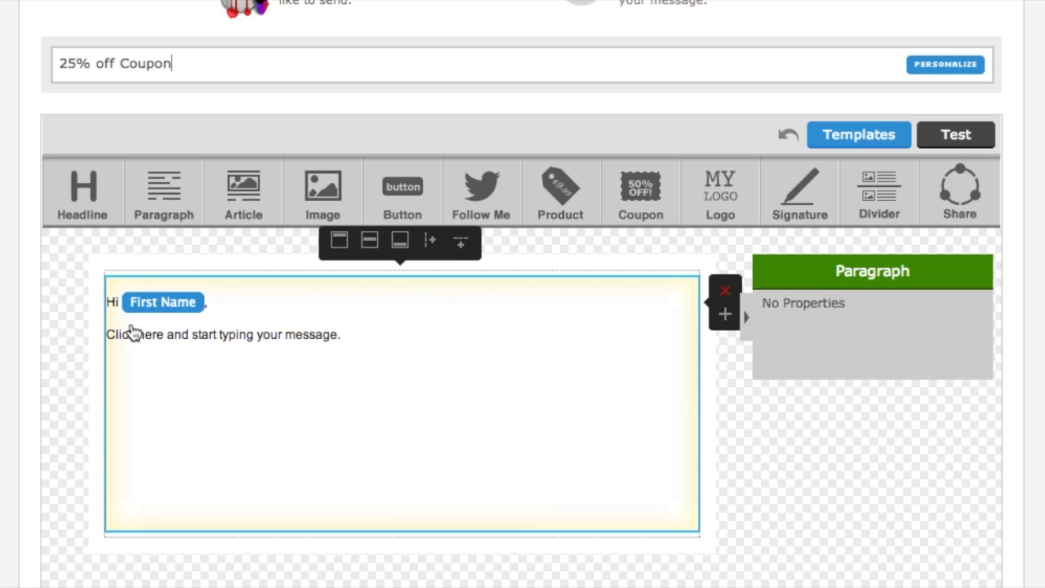
left_click(196, 363)
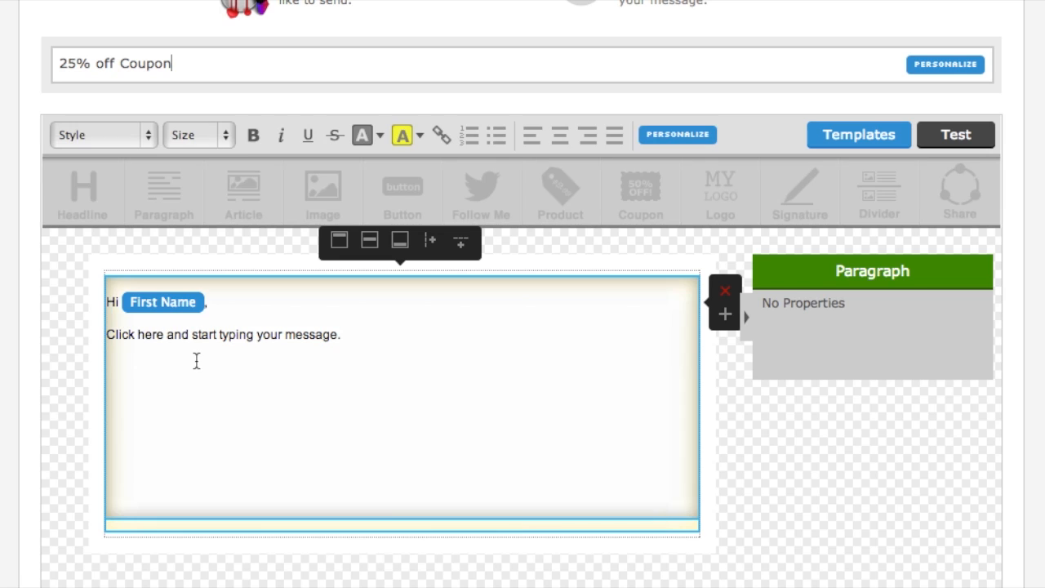
left_click_drag(196, 363, 100, 285)
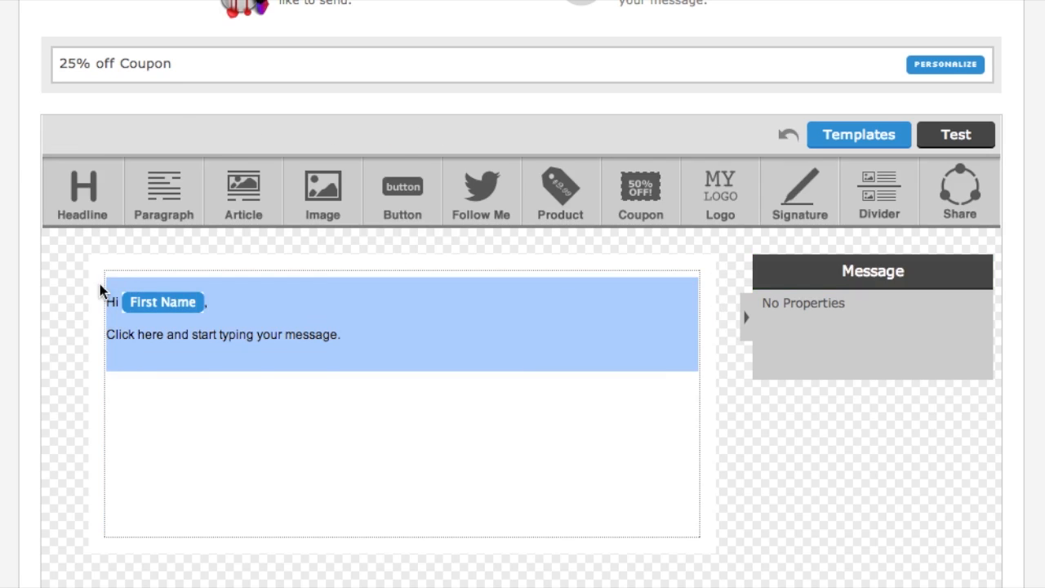
key("BackSpace")
scroll(144, 419, "down", 5)
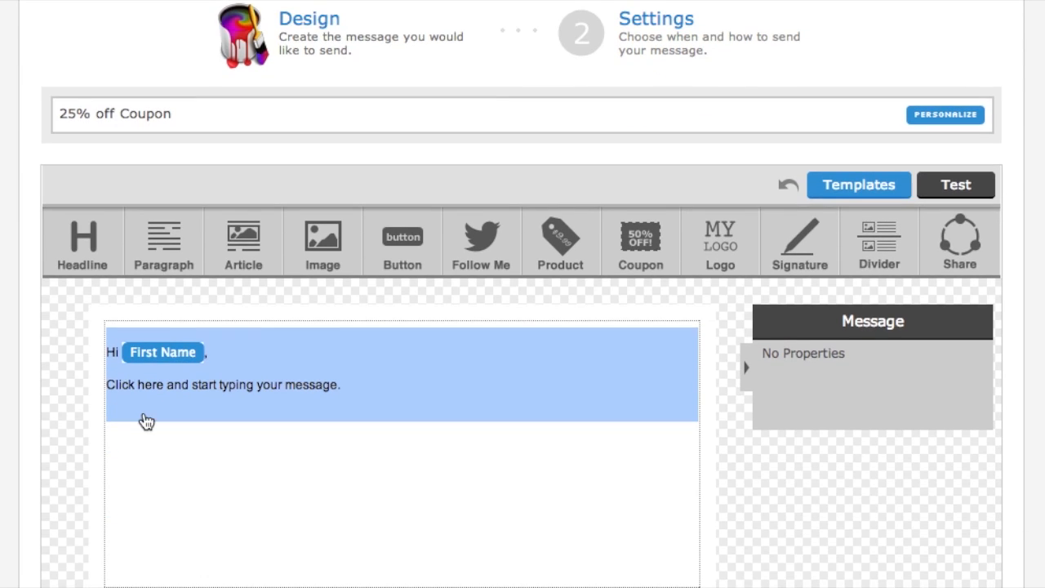
left_click(181, 406)
key("BackSpace")
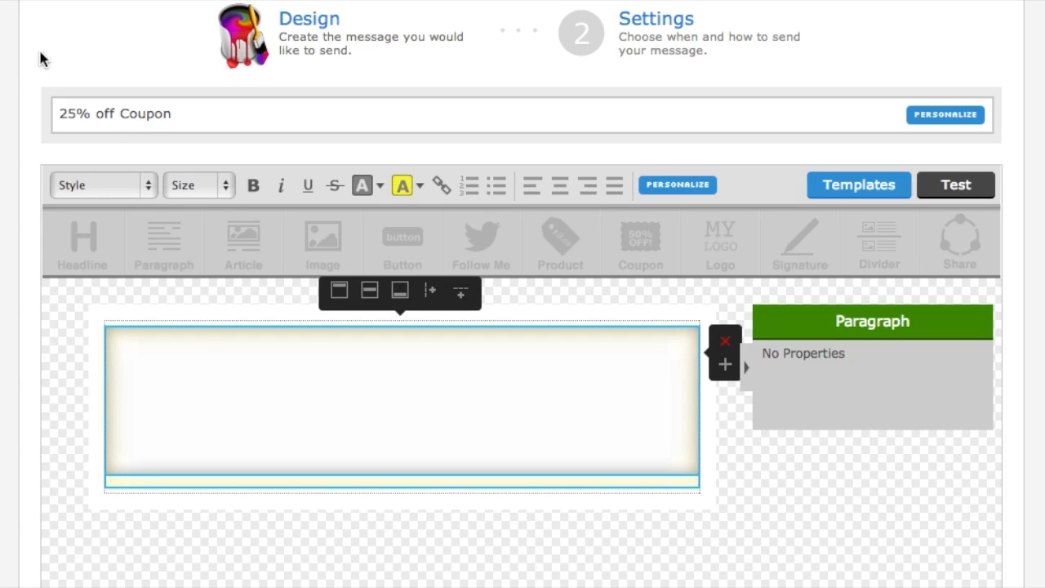
- Insert a Coupon block at the top of the message body, above the empty paragraph
left_click(172, 117)
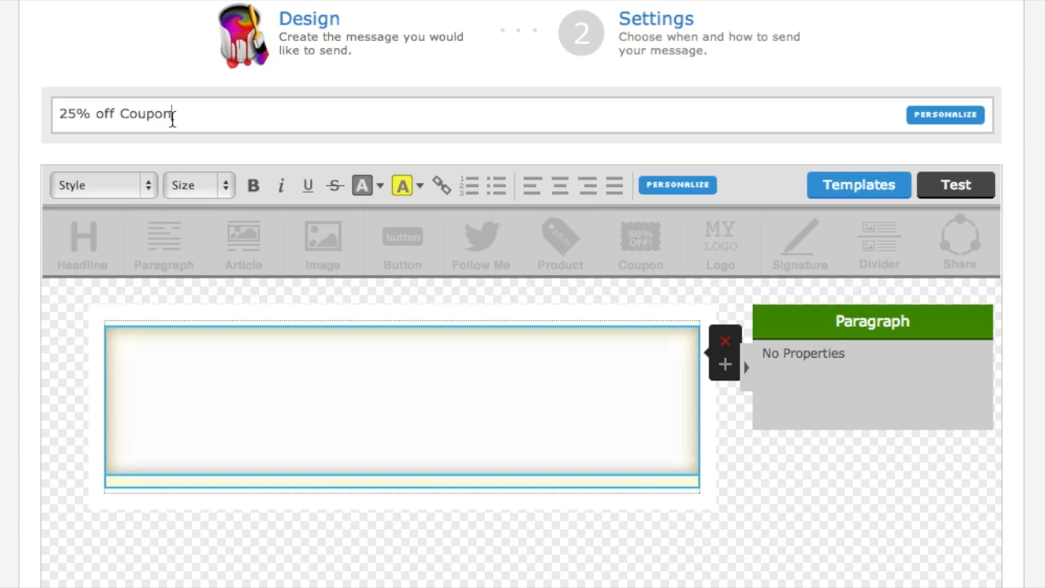
left_click(305, 368)
left_click(765, 472)
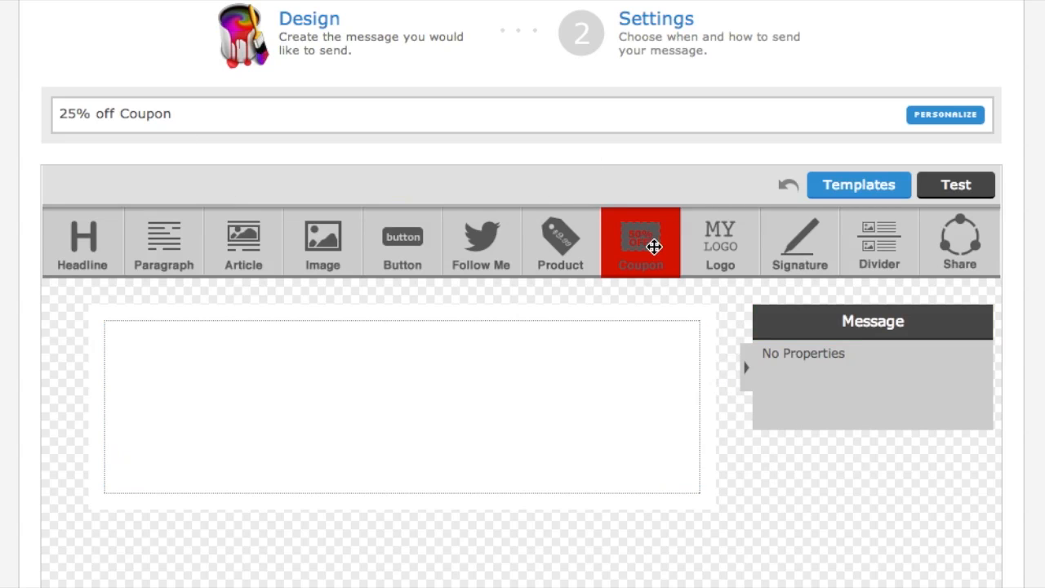
left_click_drag(653, 246, 502, 384)
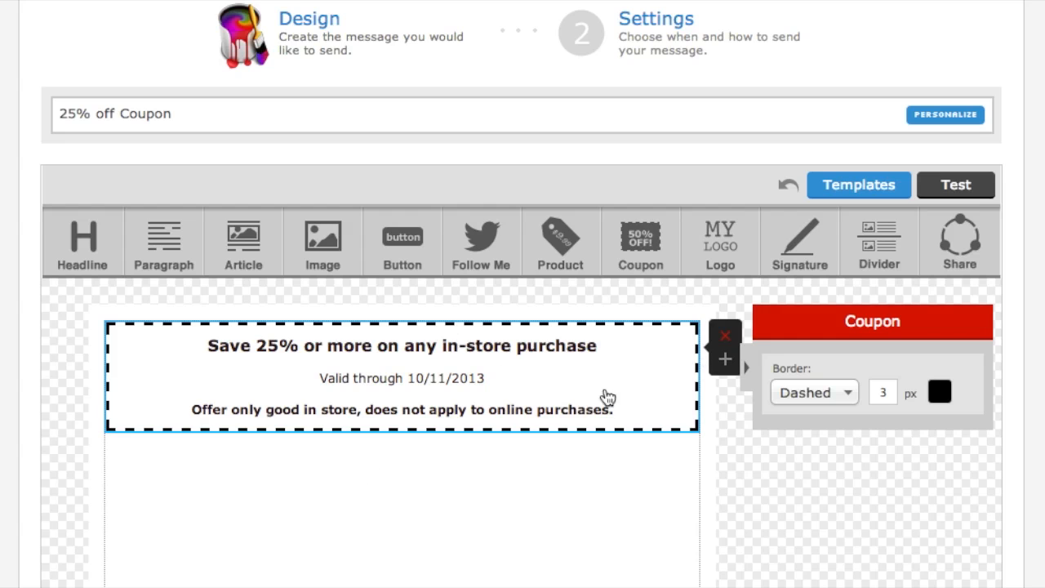
- Write "FREE training on how to use Aweber. Part 3 of 3." in the paragraph below the coupon
scroll(445, 391, "down", 1)
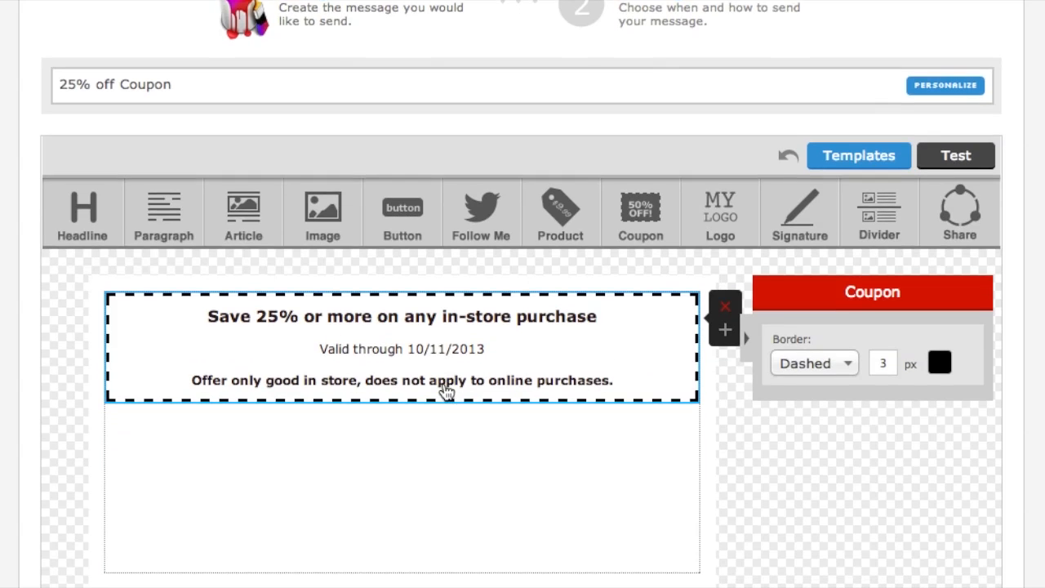
scroll(446, 391, "down", 1)
left_click(408, 434)
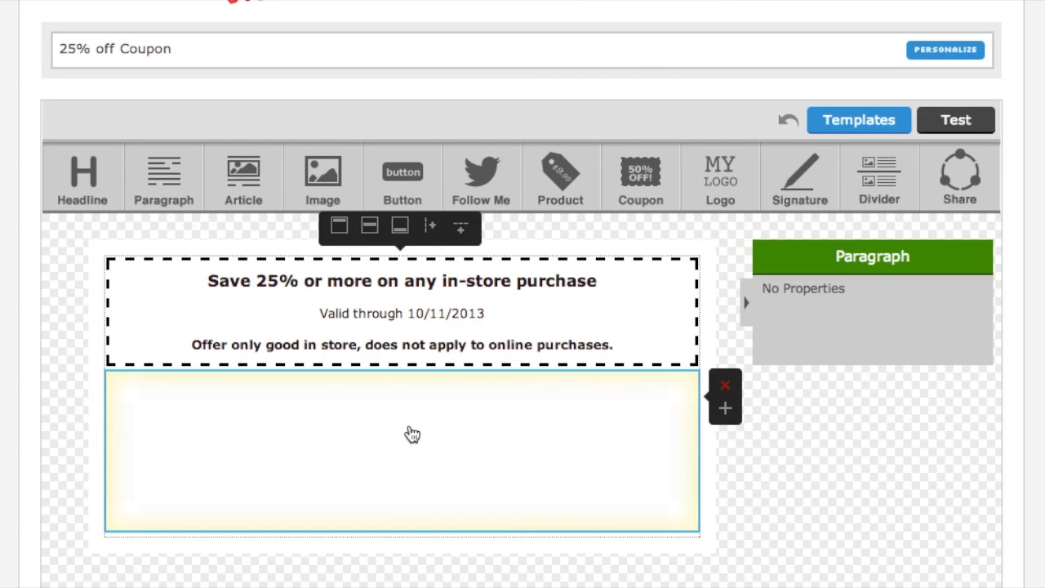
left_click(319, 420)
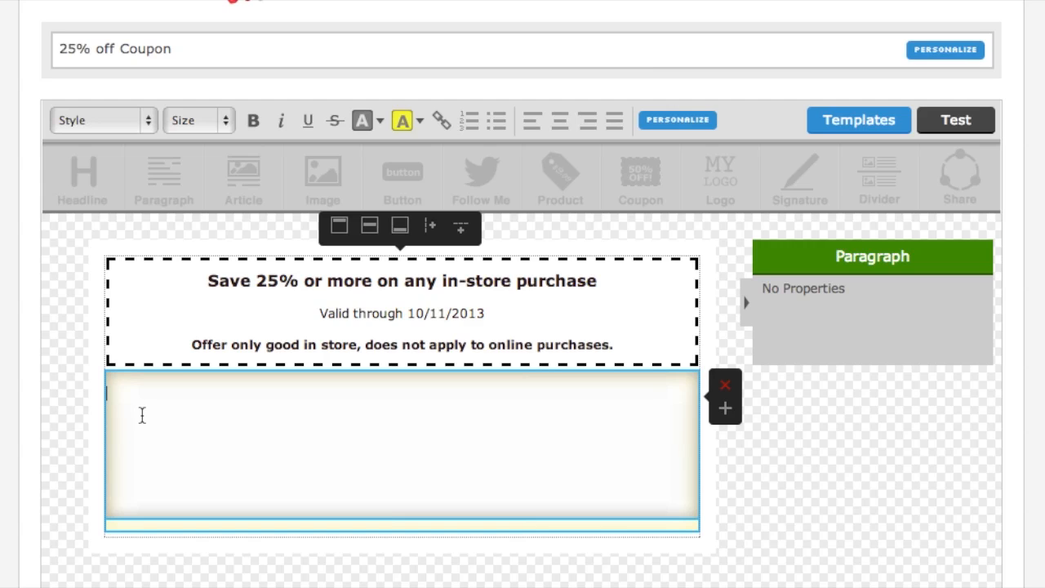
type("FREE training on")
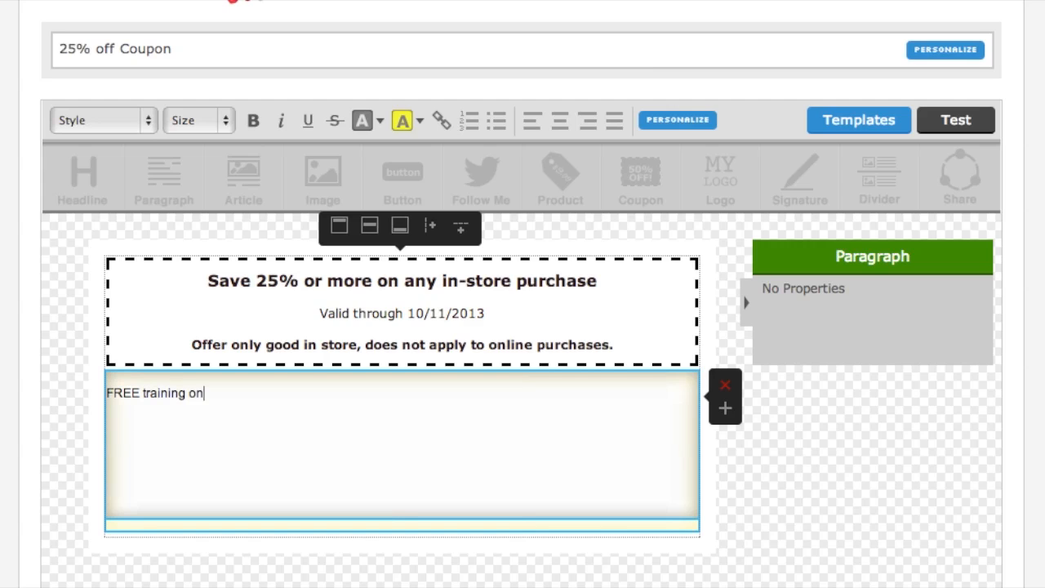
type(" how to use Aw")
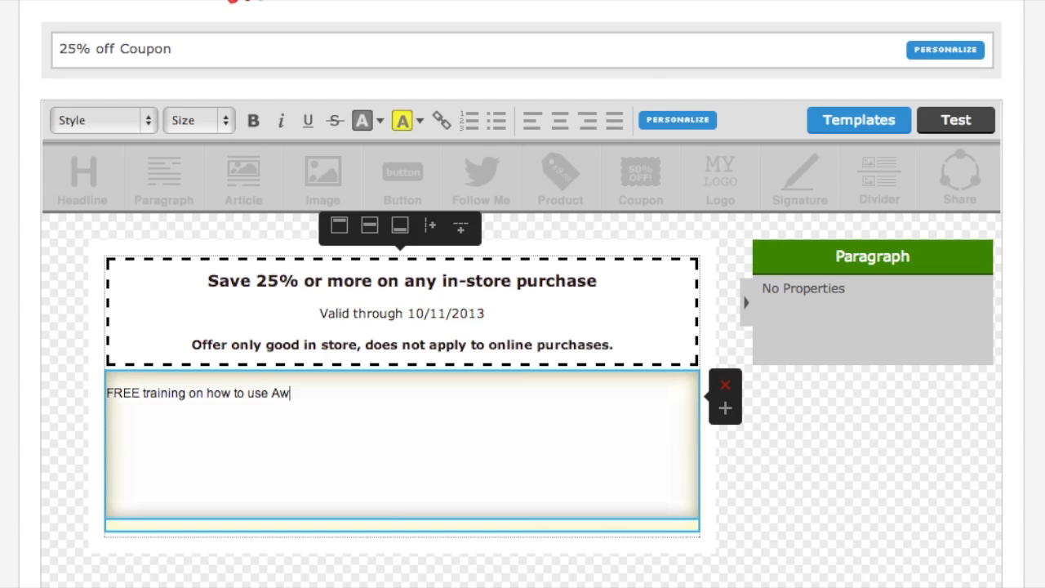
type("eber. Part 3 of 3.")
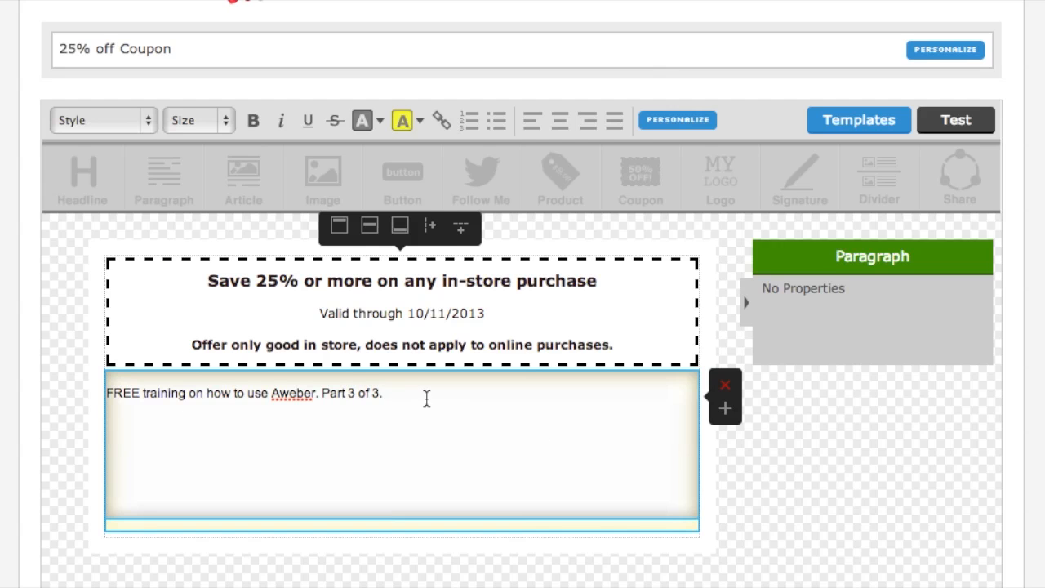
- Add a new line after the training sentence and finish editing the paragraph
scroll(425, 397, "up", 1)
scroll(426, 402, "down", 1)
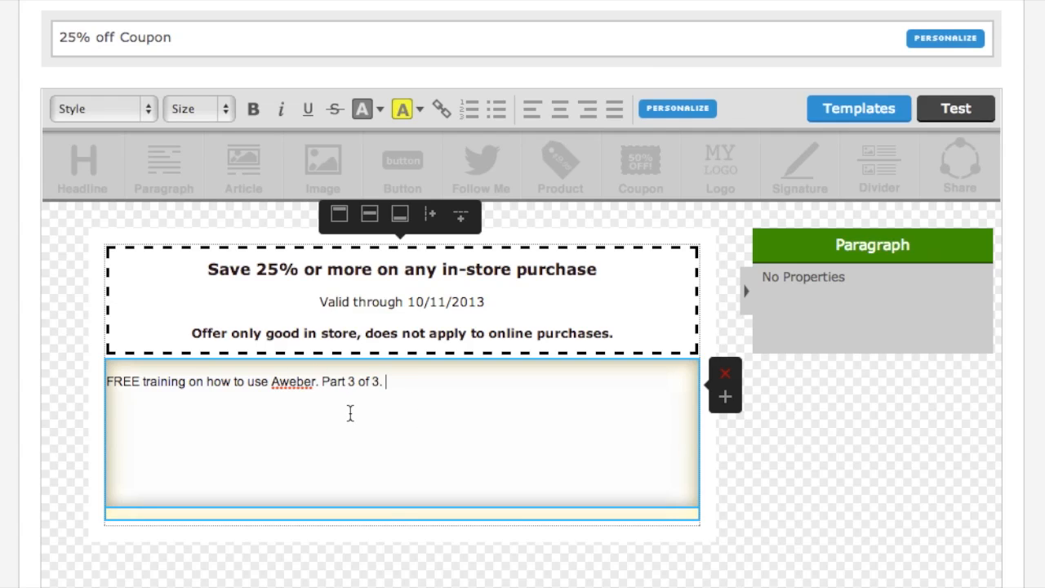
left_click(350, 413)
key("Return")
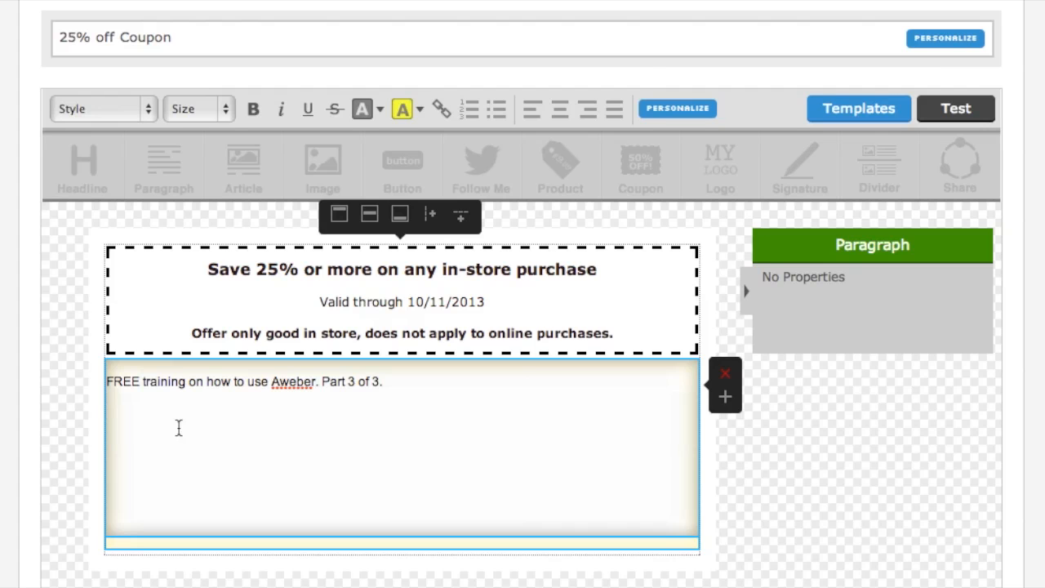
scroll(288, 420, "down", 2)
scroll(287, 419, "right", 1)
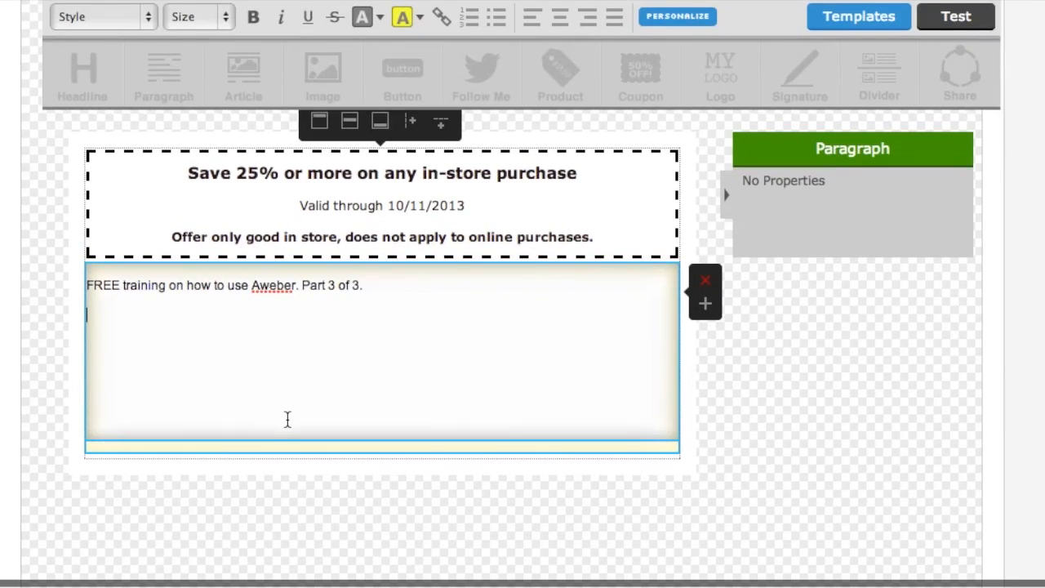
left_click(306, 387)
scroll(363, 339, "up", 1)
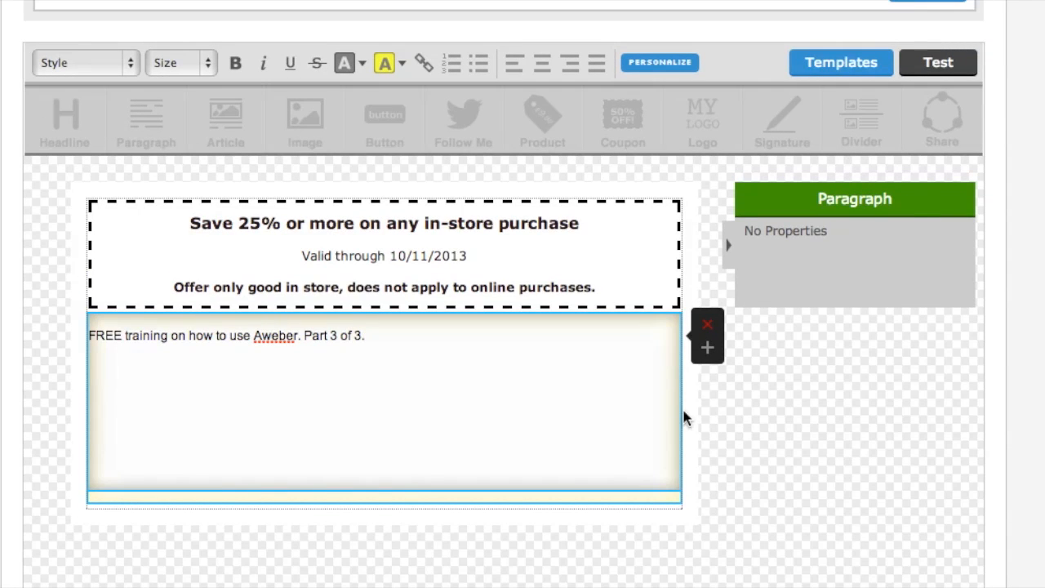
left_click(714, 423)
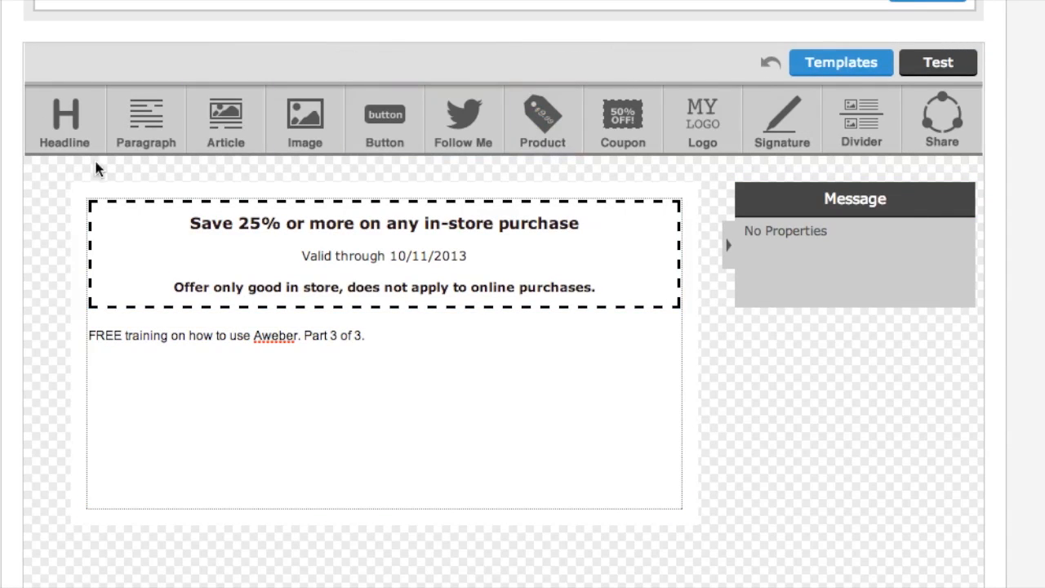
- Insert Follow Me and Headline blocks directly below the coupon and a Logo block above it
left_click_drag(466, 136, 174, 361)
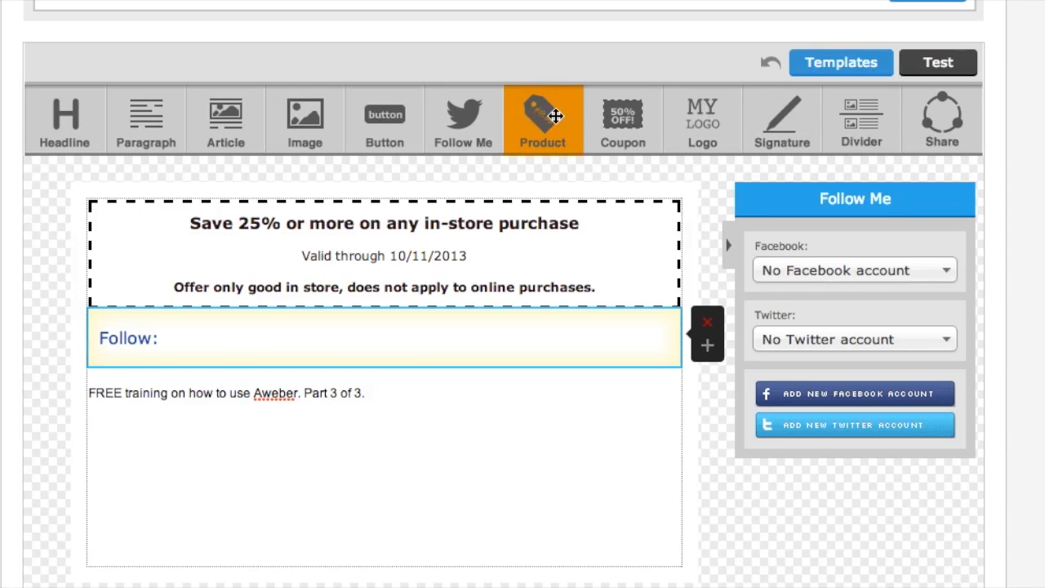
left_click_drag(81, 140, 305, 355)
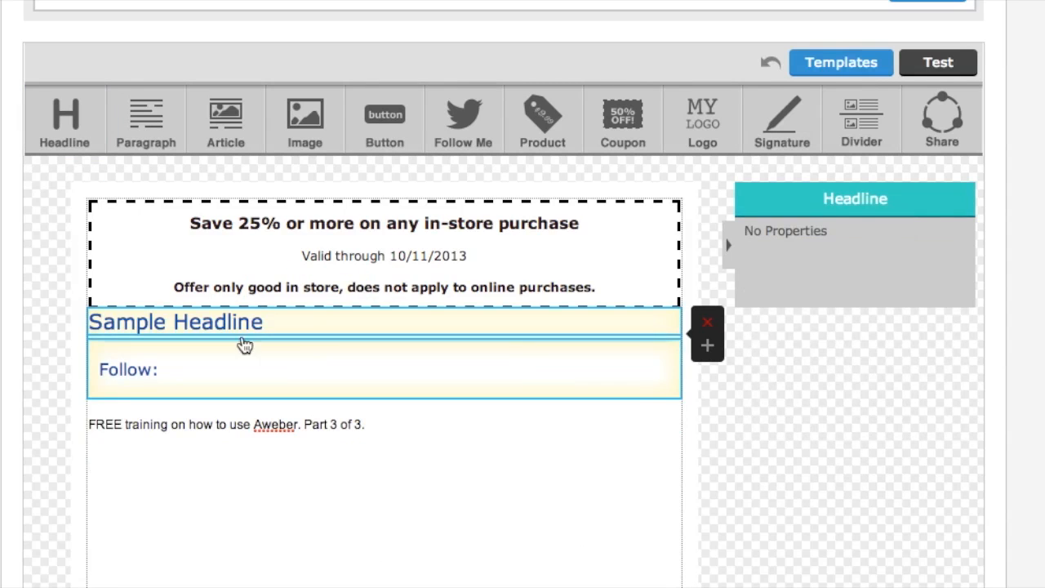
left_click_drag(682, 121, 240, 227)
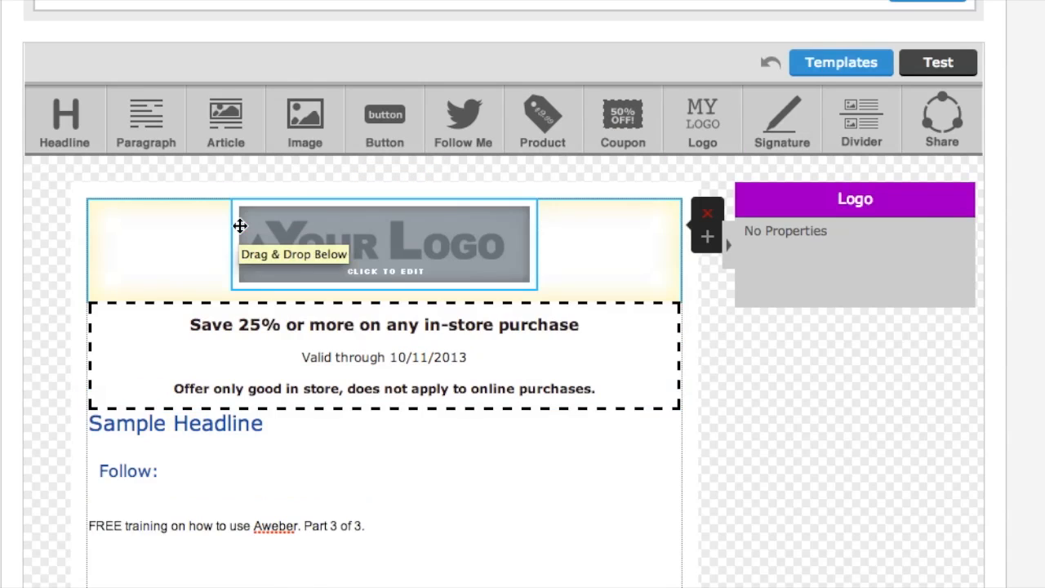
- Insert a Divider block between the sample headline and the Follow block and make its border solid
left_click(439, 261)
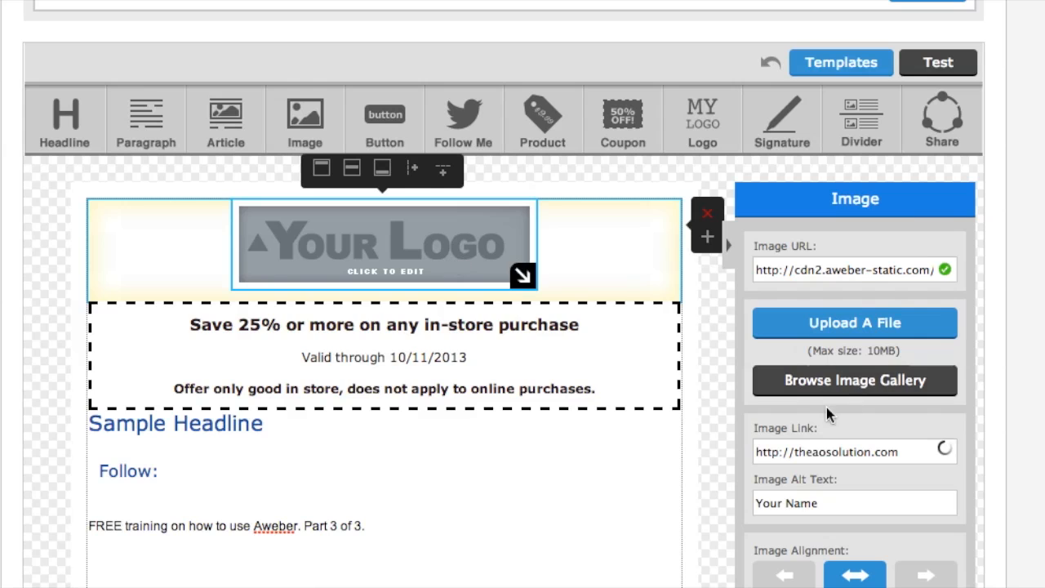
scroll(445, 270, "down", 1)
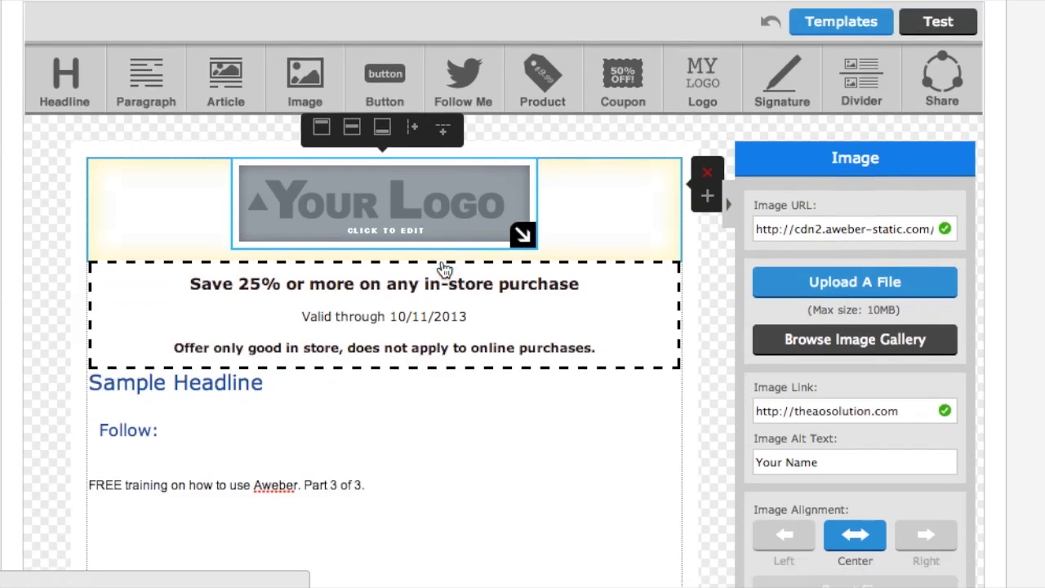
left_click(682, 382)
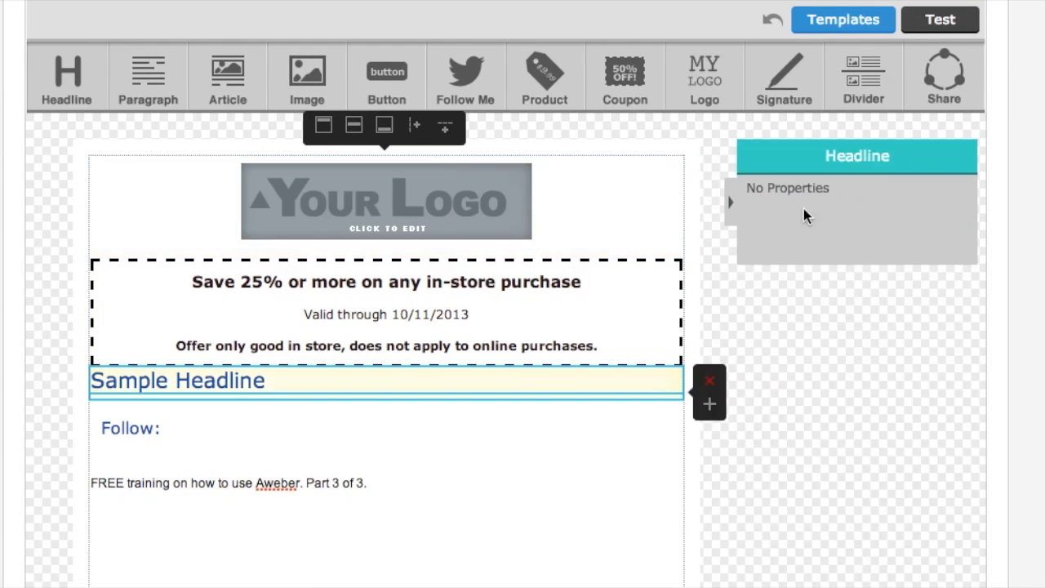
left_click_drag(851, 95, 305, 471)
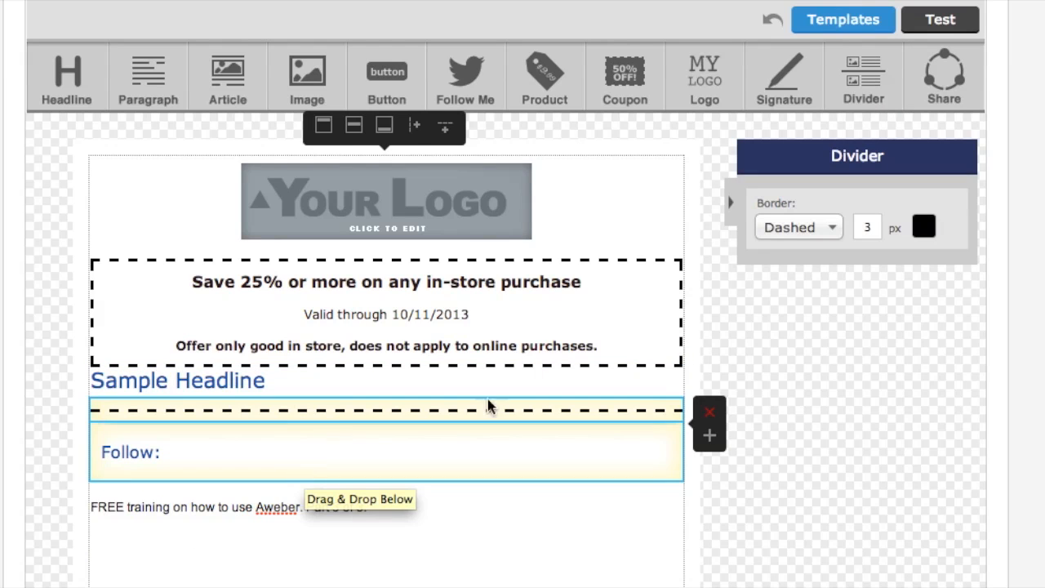
left_click(836, 227)
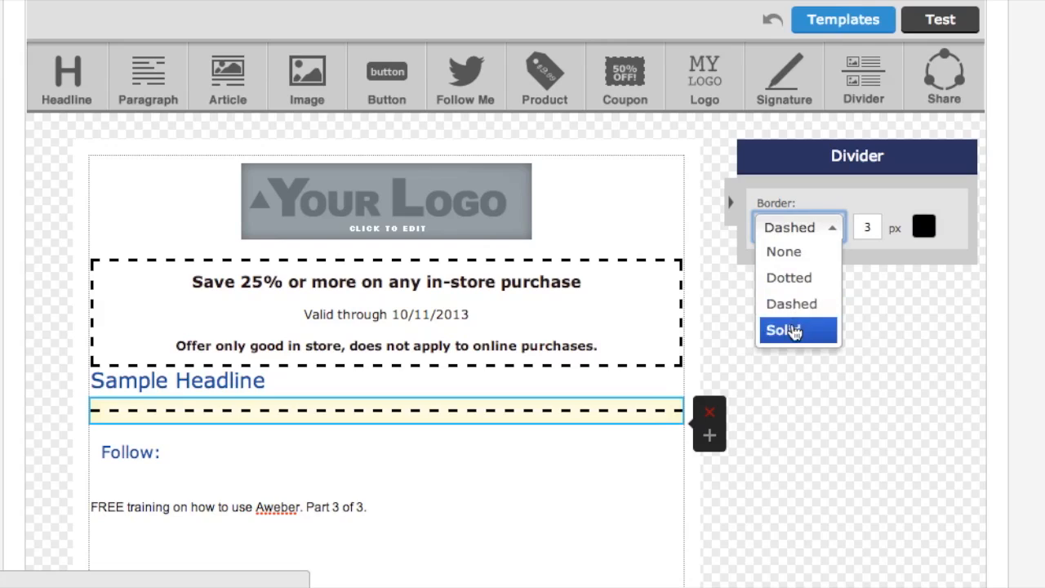
left_click(793, 329)
- Colour the divider dark blue and set its border thickness to 10 px
left_click(921, 222)
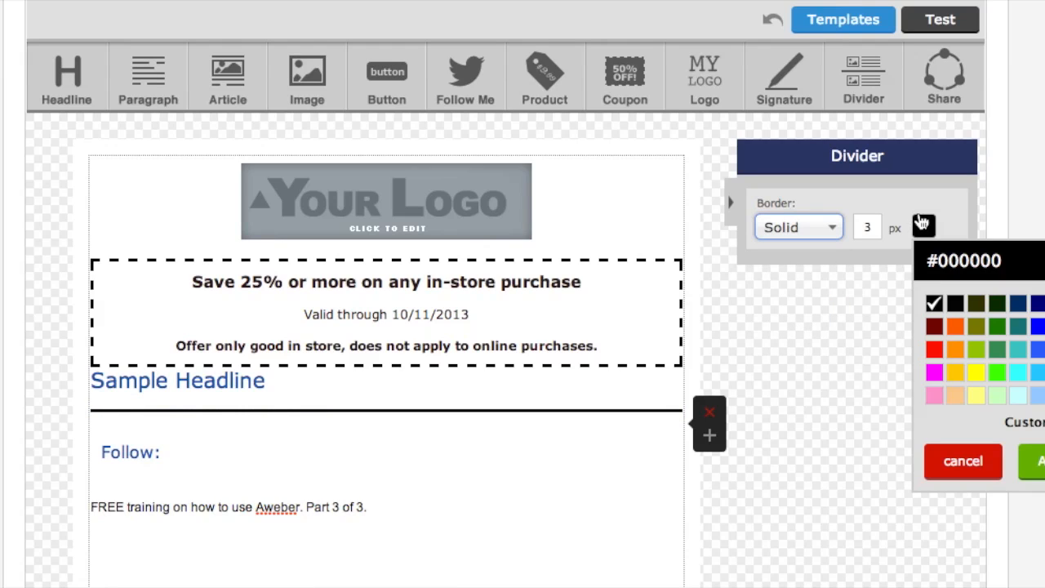
left_click(1018, 303)
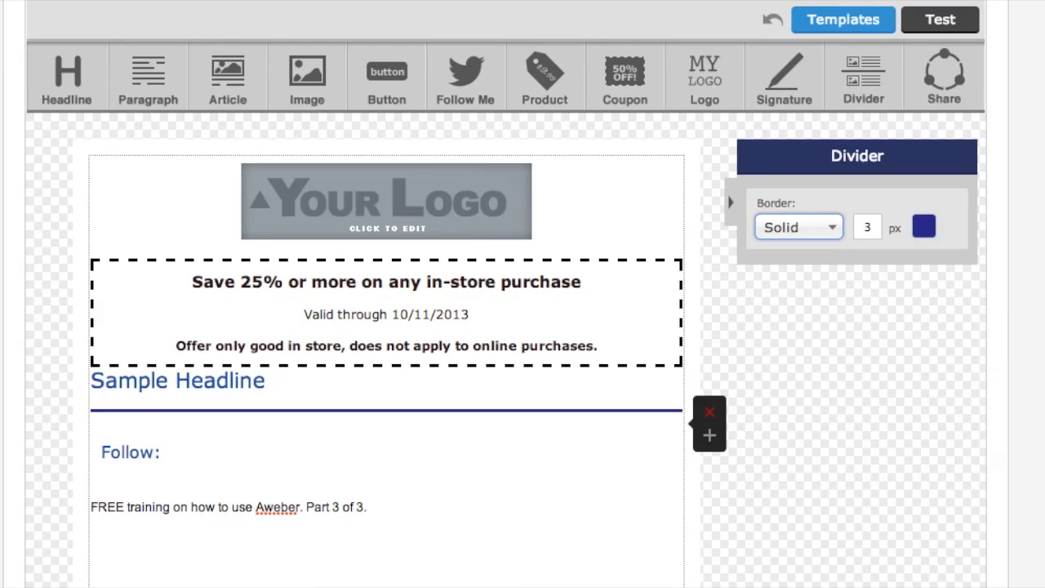
left_click(872, 226)
key("BackSpace")
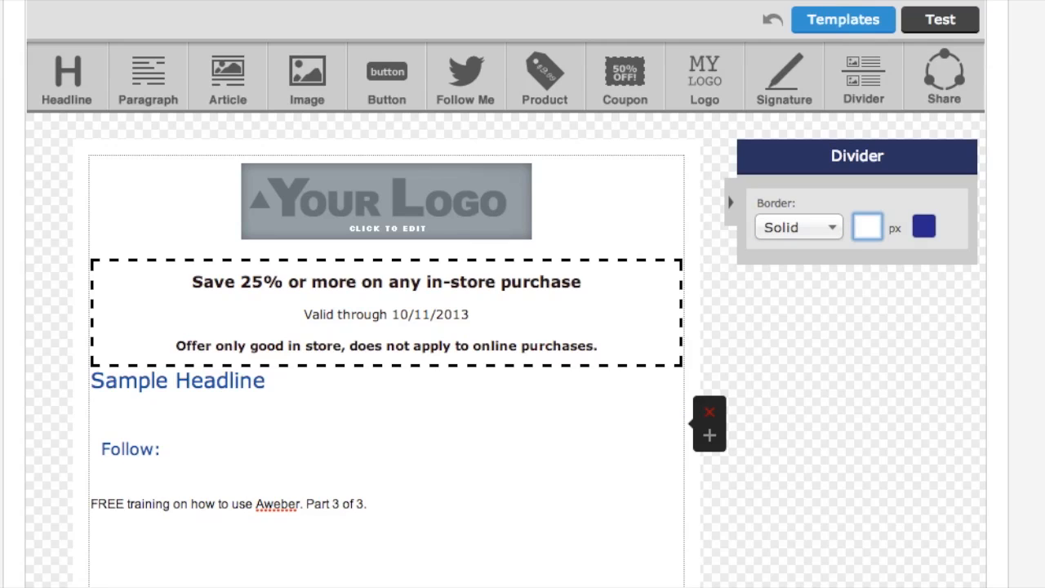
type("10")
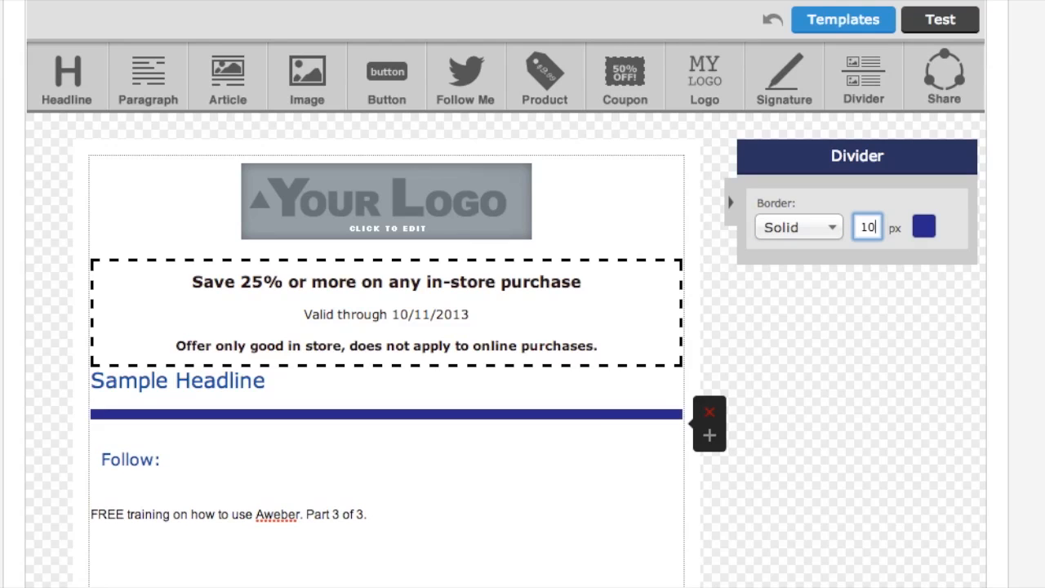
left_click(594, 459)
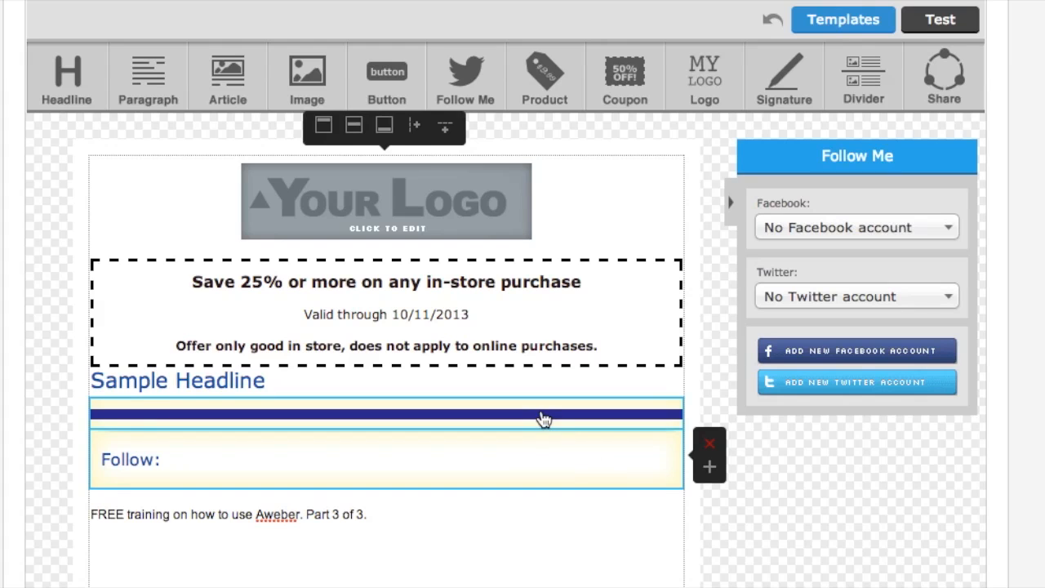
- Save the coupon message design
scroll(543, 419, "down", 2)
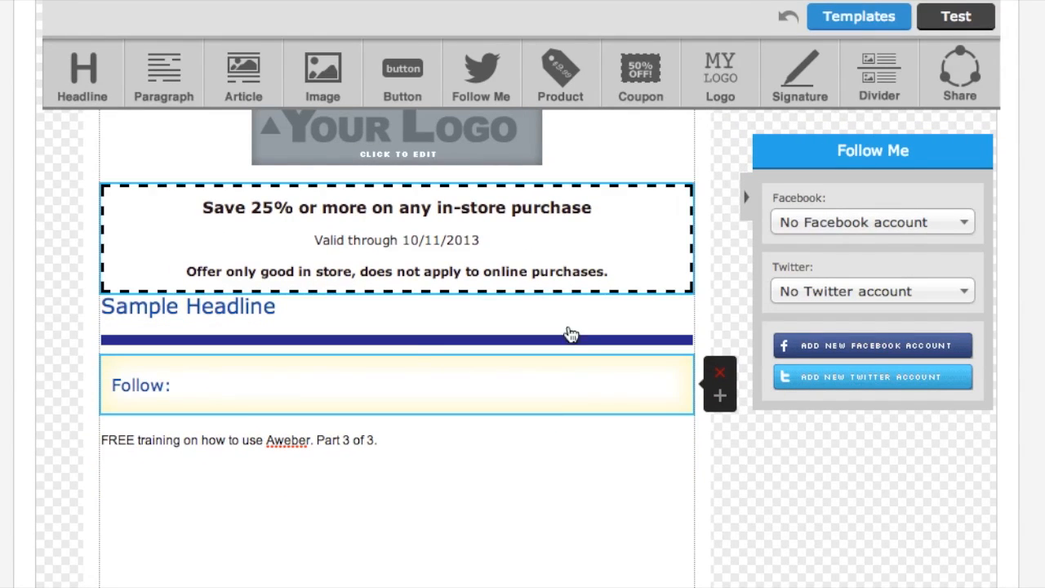
scroll(473, 270, "up", 2)
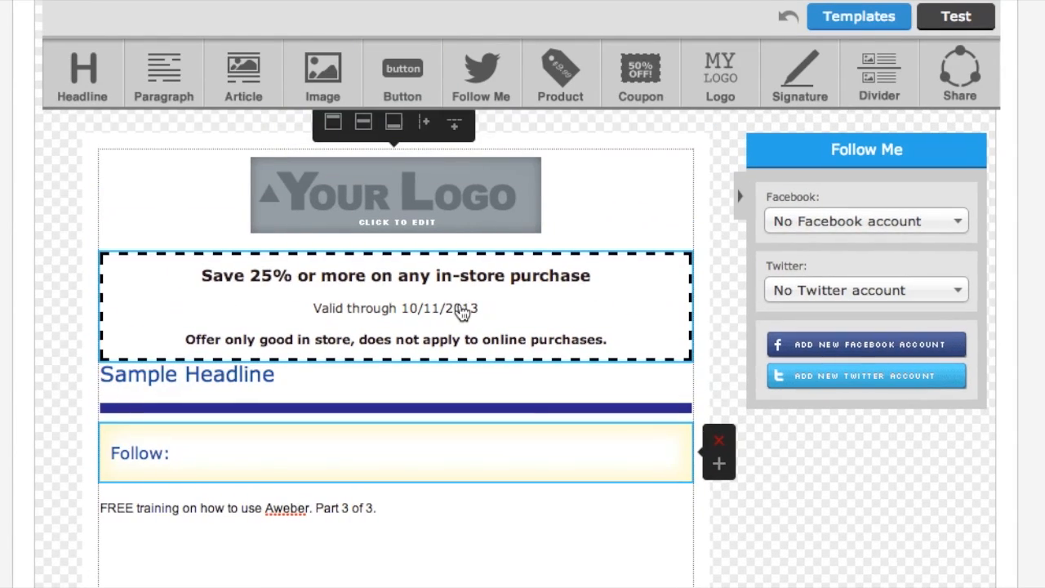
scroll(462, 314, "down", 4)
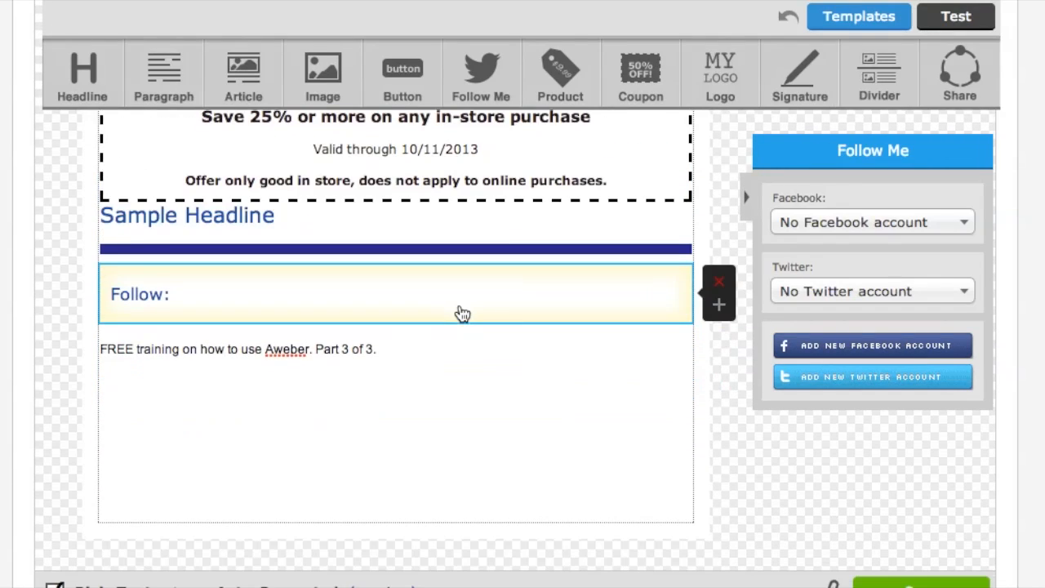
scroll(462, 314, "down", 3)
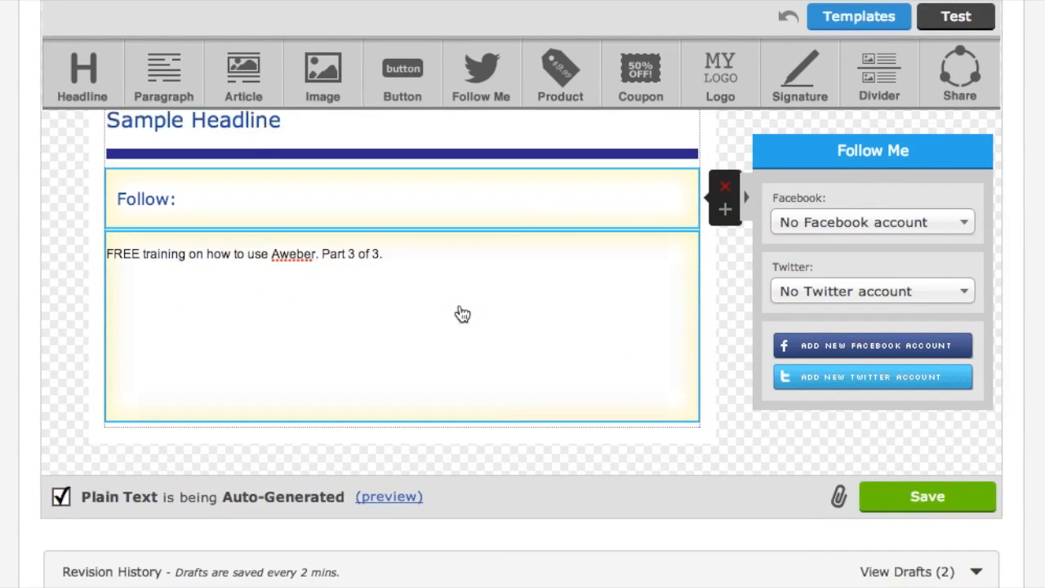
left_click(961, 506)
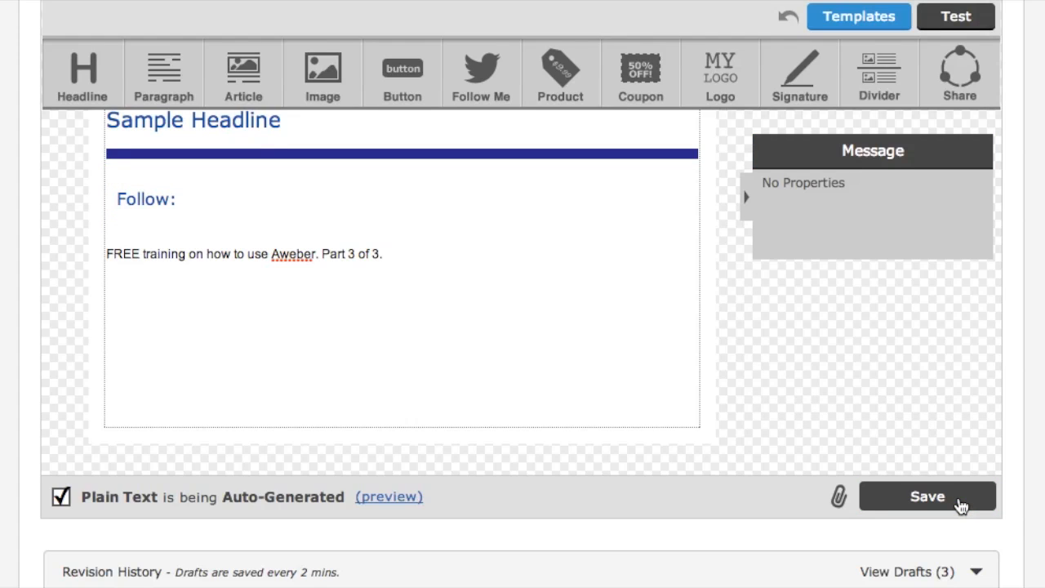
- Go to the coupon message's settings, leave click tracking enabled, then save and exit to the follow-up series
scroll(985, 434, "up", 8)
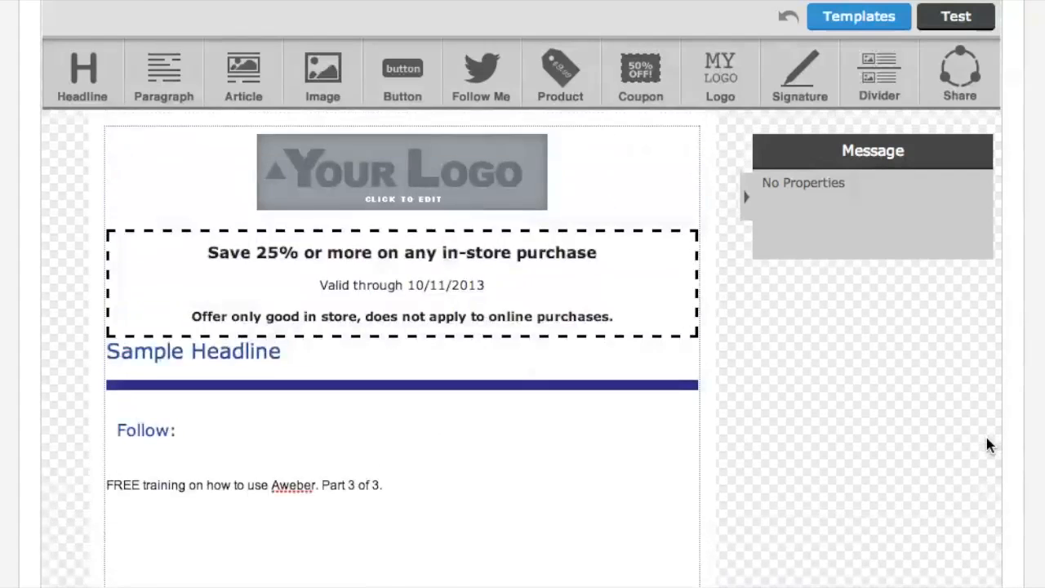
scroll(986, 438, "up", 3)
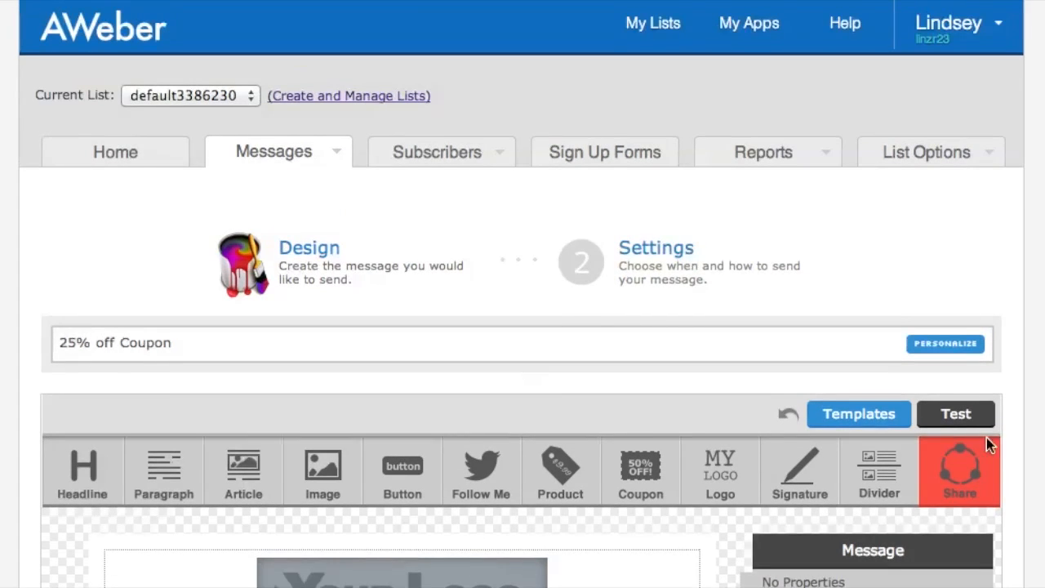
left_click(666, 248)
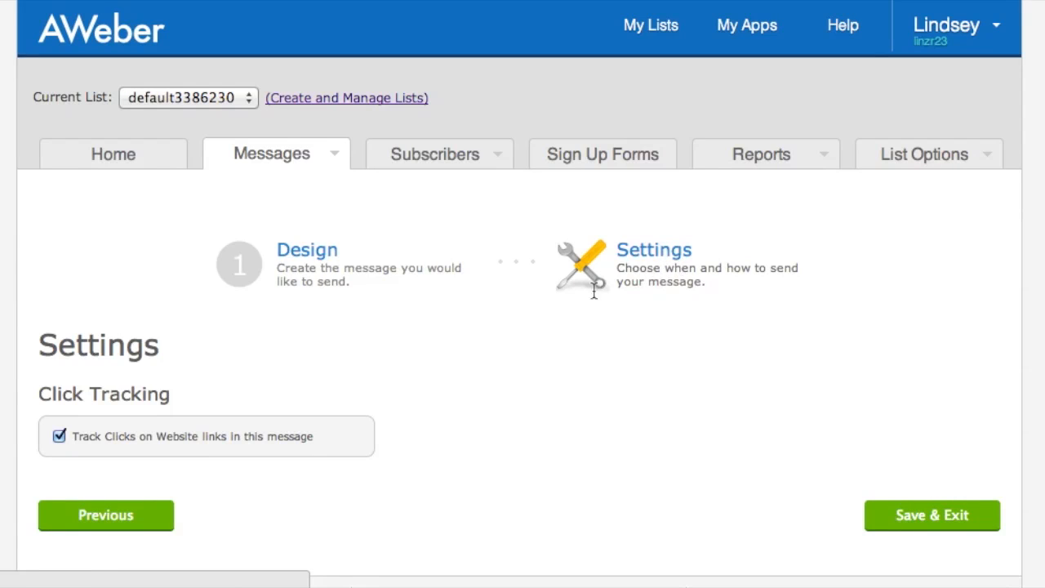
scroll(555, 317, "down", 3)
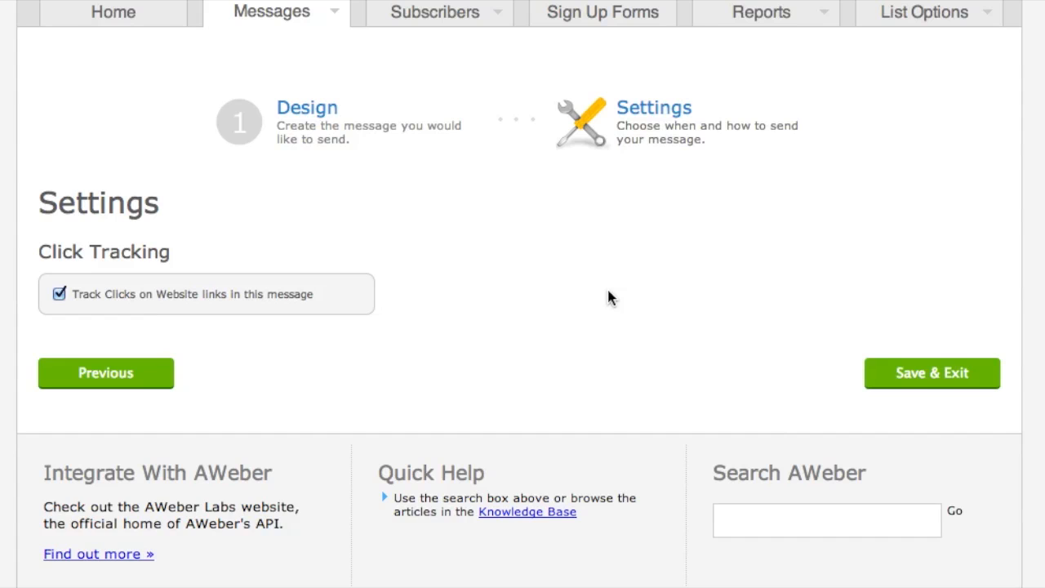
left_click(901, 375)
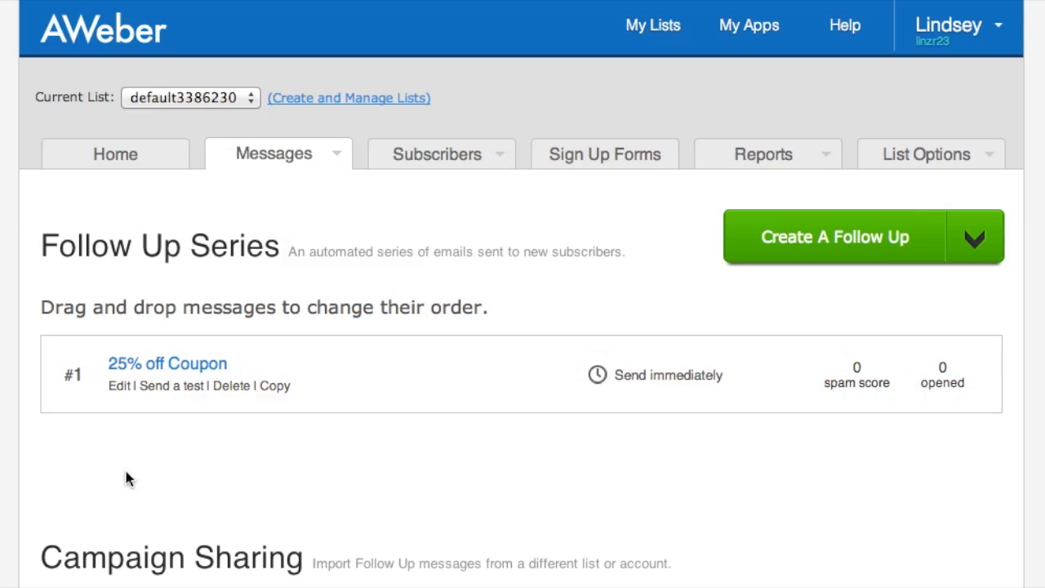
- Create another follow-up message with the subject "Coconut Oil for your Hair"
scroll(385, 448, "down", 2)
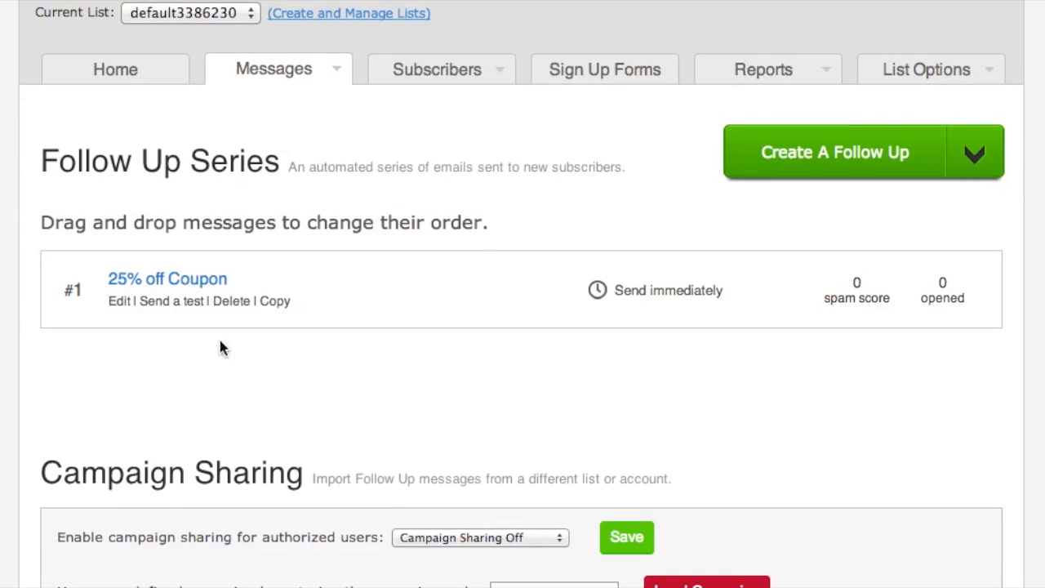
left_click(804, 157)
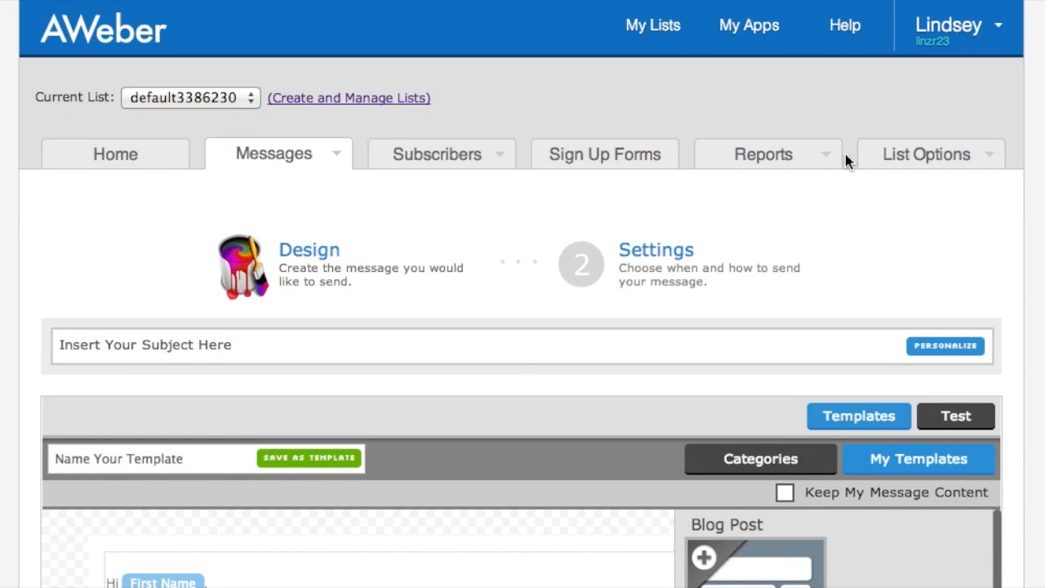
left_click(348, 355)
type("Coconut Oil ofr your Hair")
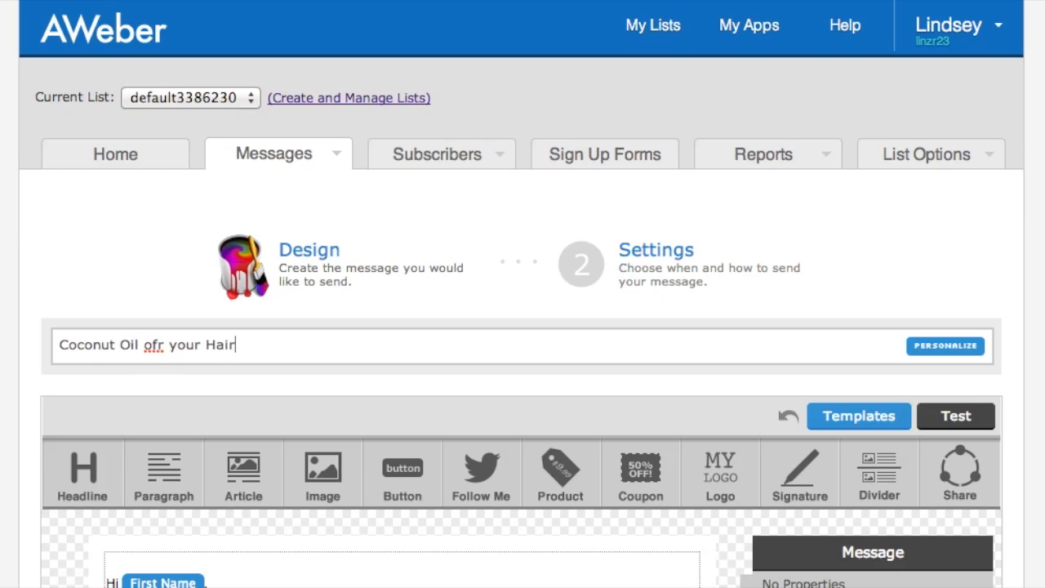
left_click(158, 345)
key("BackSpace")
type("f")
key("BackSpace")
key("BackSpace")
type("fo")
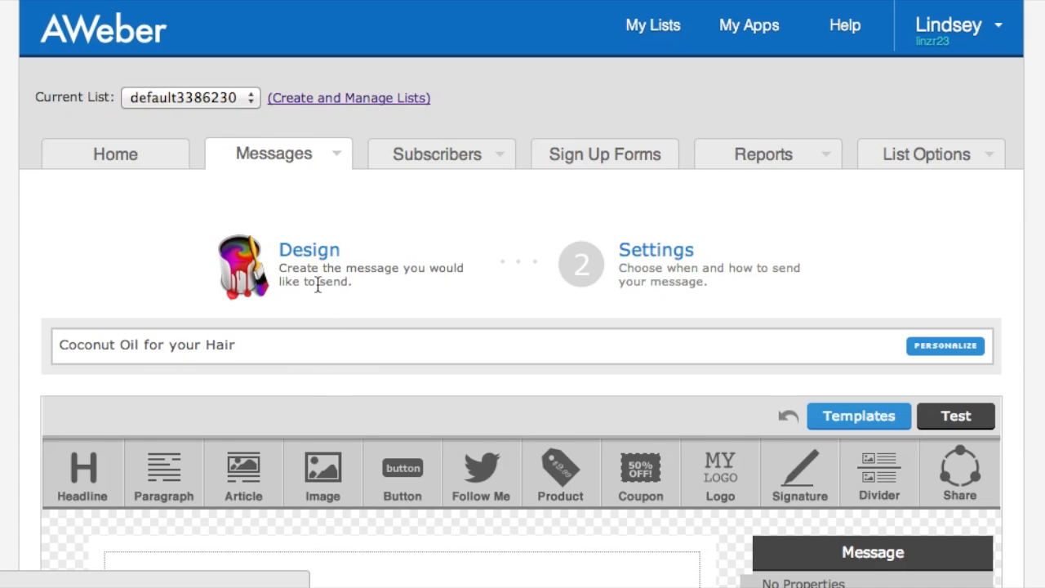
- Save the second message with its default body content
scroll(317, 283, "down", 5)
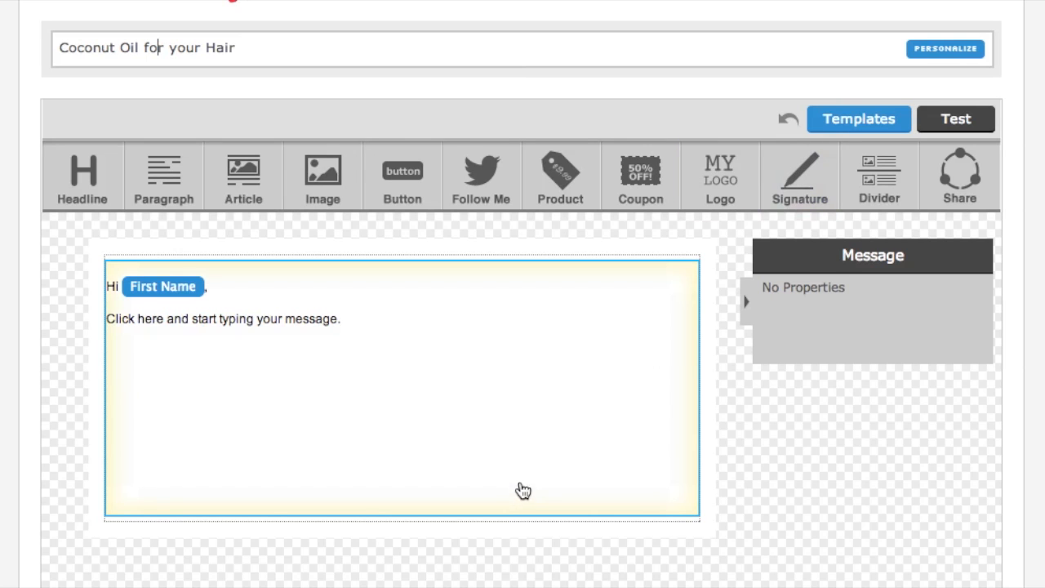
scroll(532, 385, "down", 5)
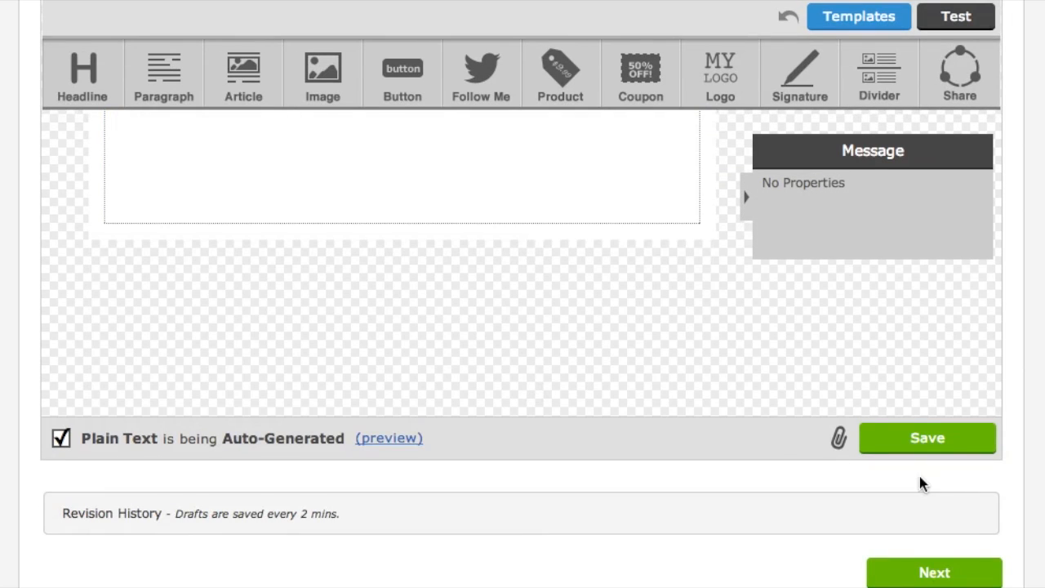
scroll(892, 493, "down", 3)
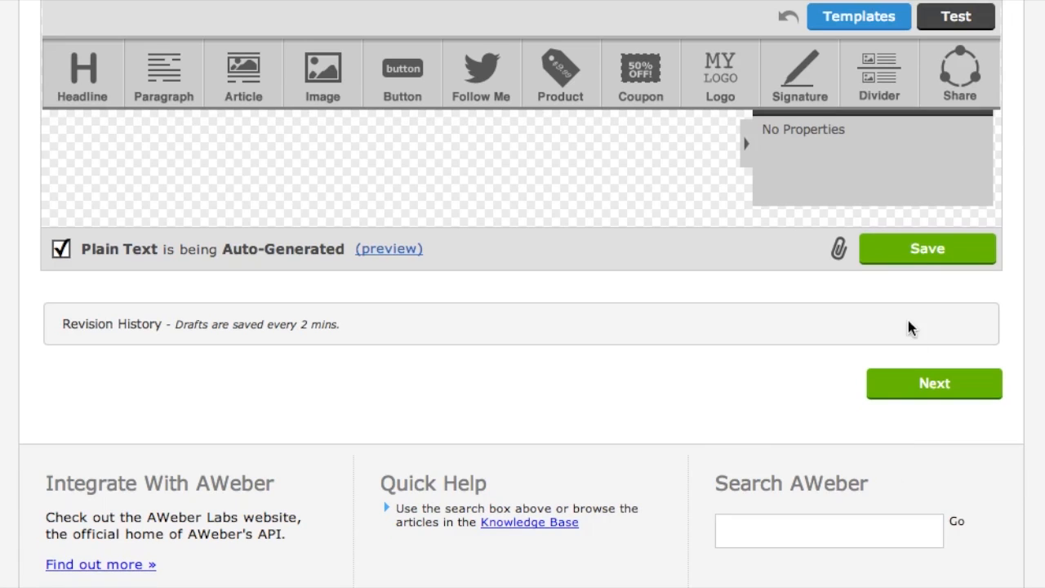
left_click(909, 256)
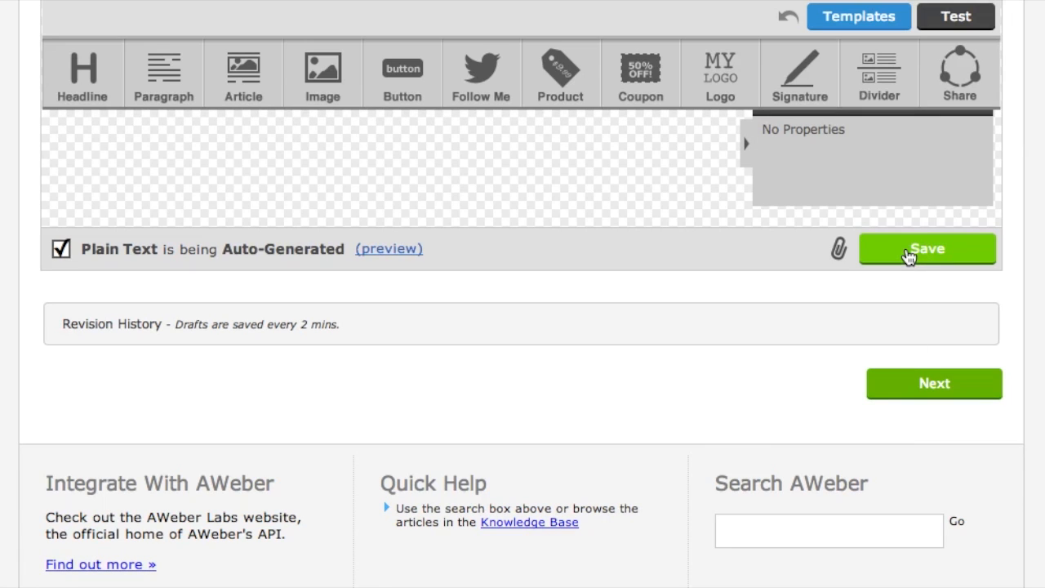
- Open the second message's settings and set its sending interval to 3 days after the previous message
scroll(907, 253, "up", 10)
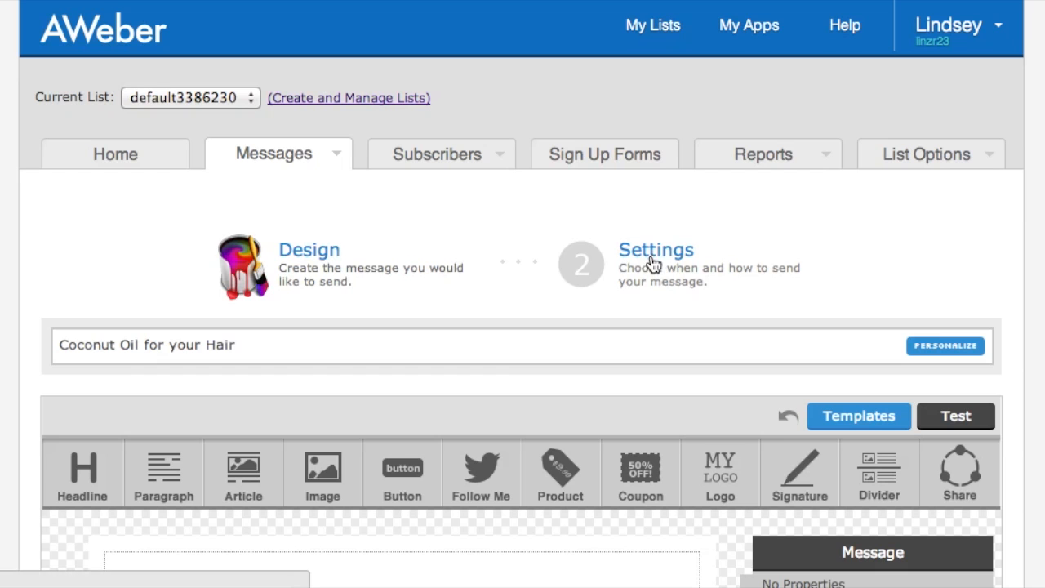
left_click(651, 251)
scroll(786, 333, "down", 4)
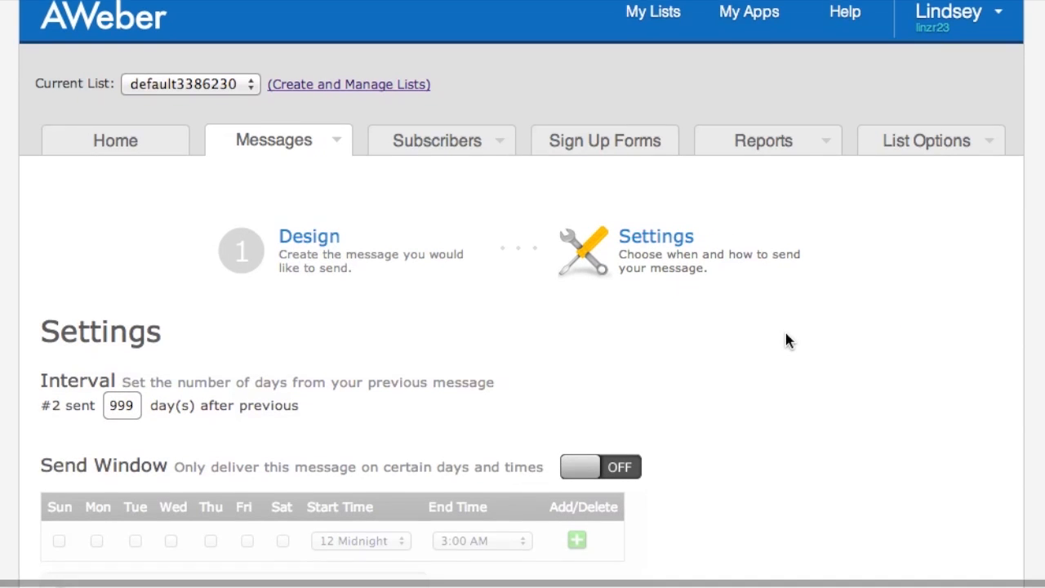
scroll(784, 330, "down", 1)
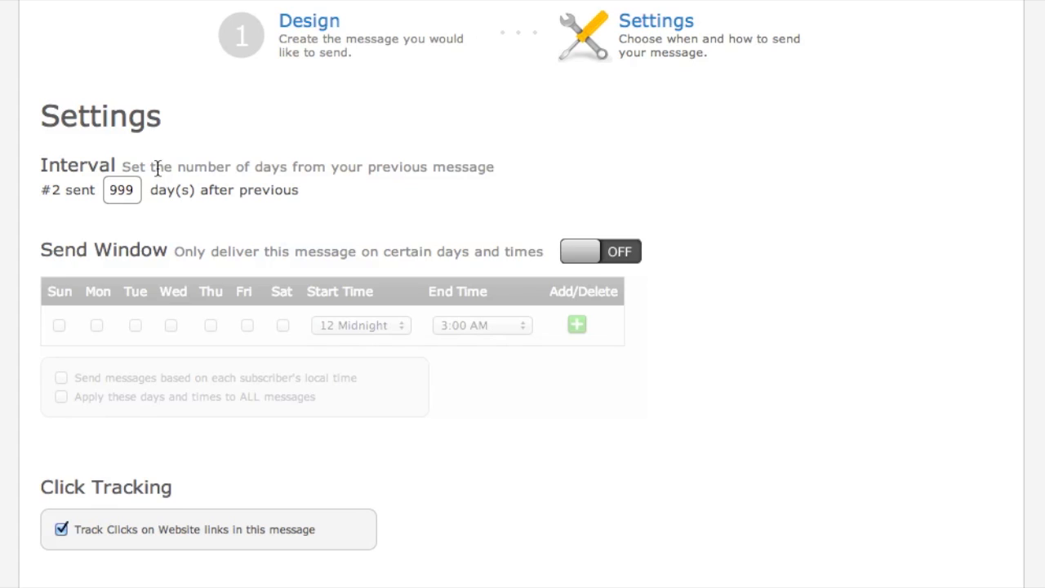
left_click(137, 188)
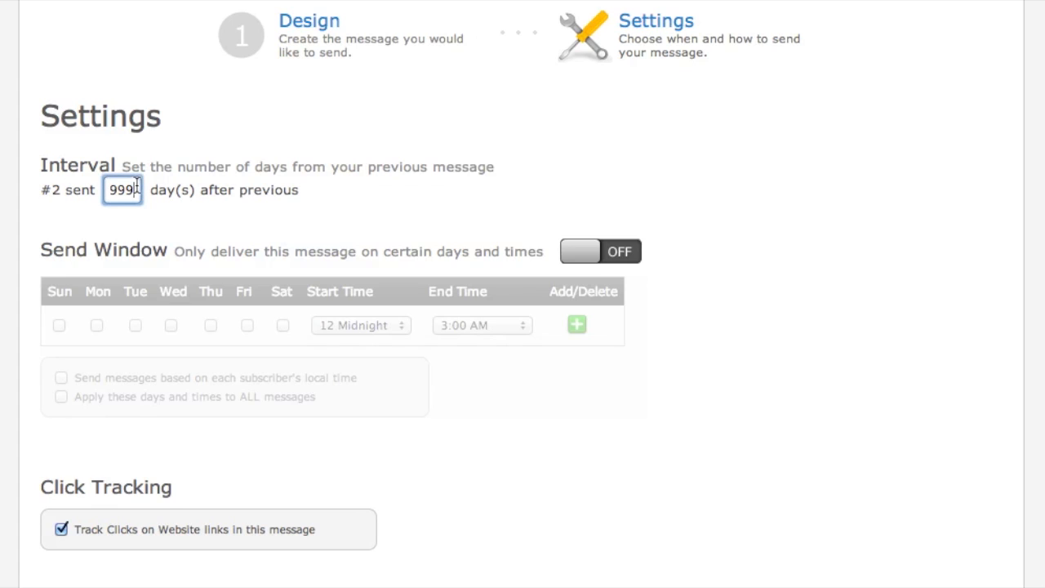
key("BackSpace")
key("BackSpace")
key("BackSpace")
type("3")
- Turn on the Send Window option for the second message
scroll(408, 178, "down", 1)
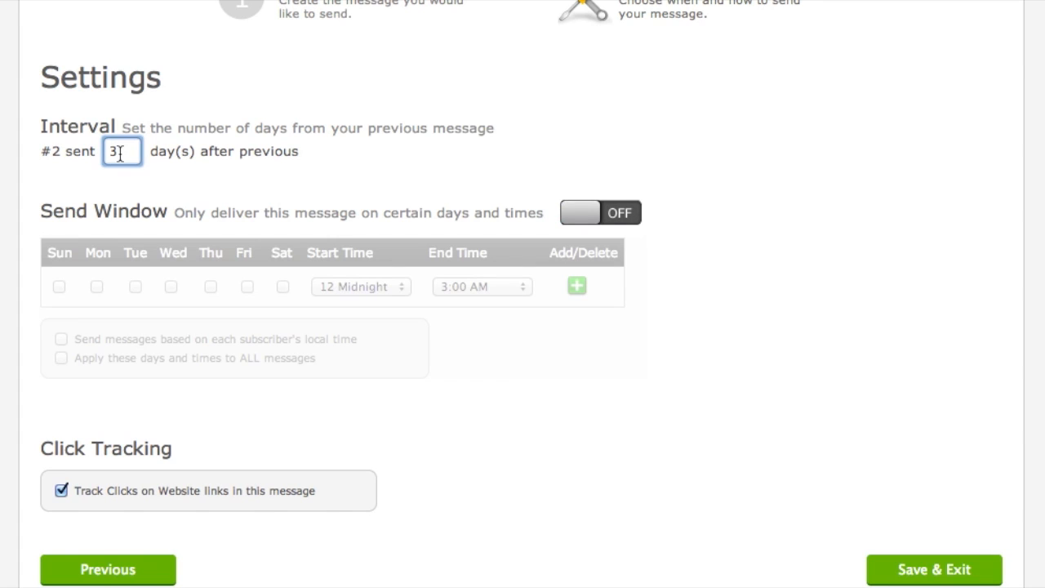
left_click(628, 216)
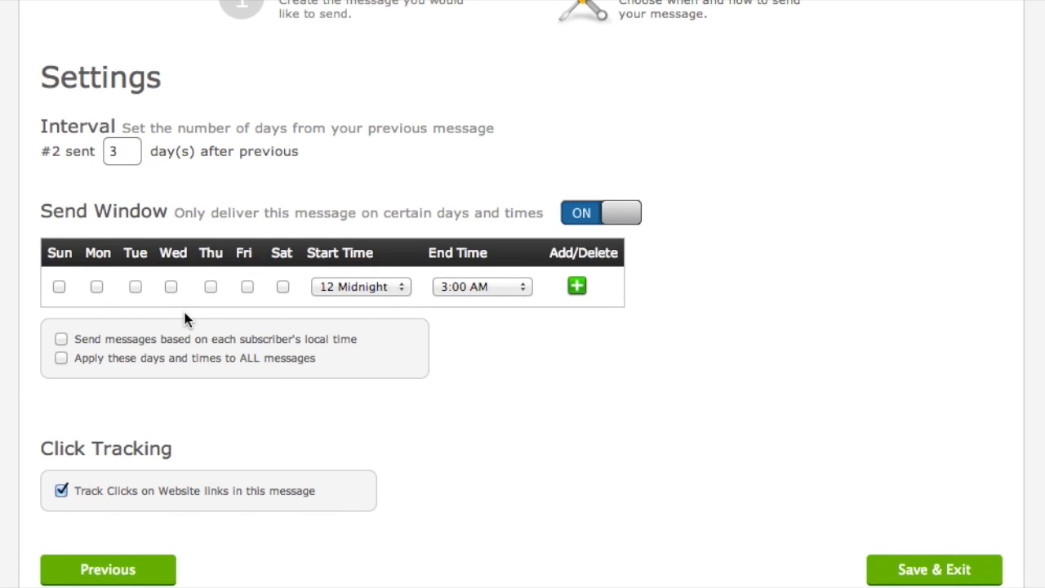
scroll(75, 441, "down", 2)
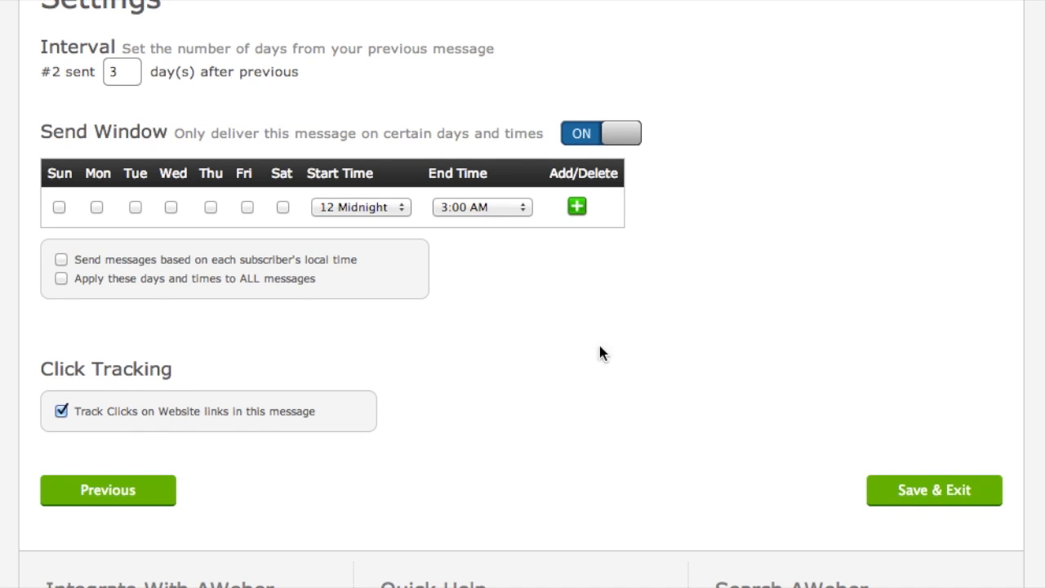
- Save the second message's settings and return to the follow-up series list
scroll(756, 345, "up", 5)
scroll(756, 345, "down", 3)
scroll(756, 344, "down", 2)
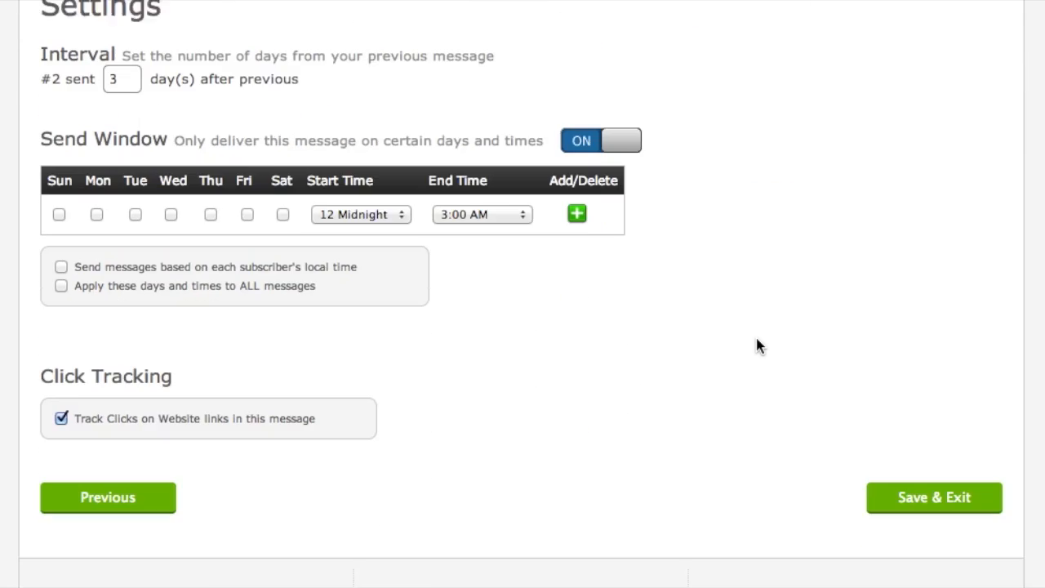
left_click(924, 478)
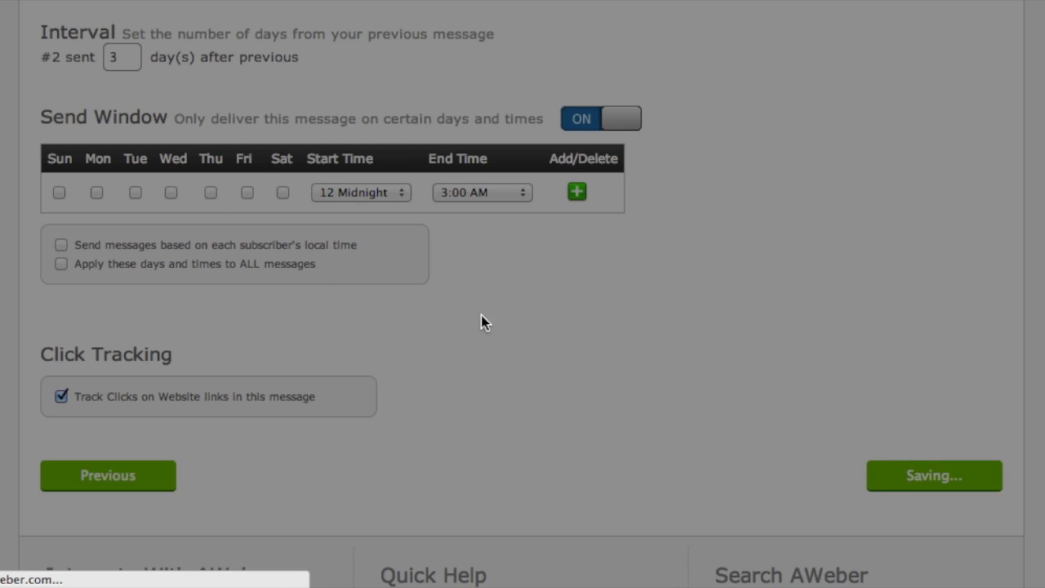
scroll(617, 349, "up", 5)
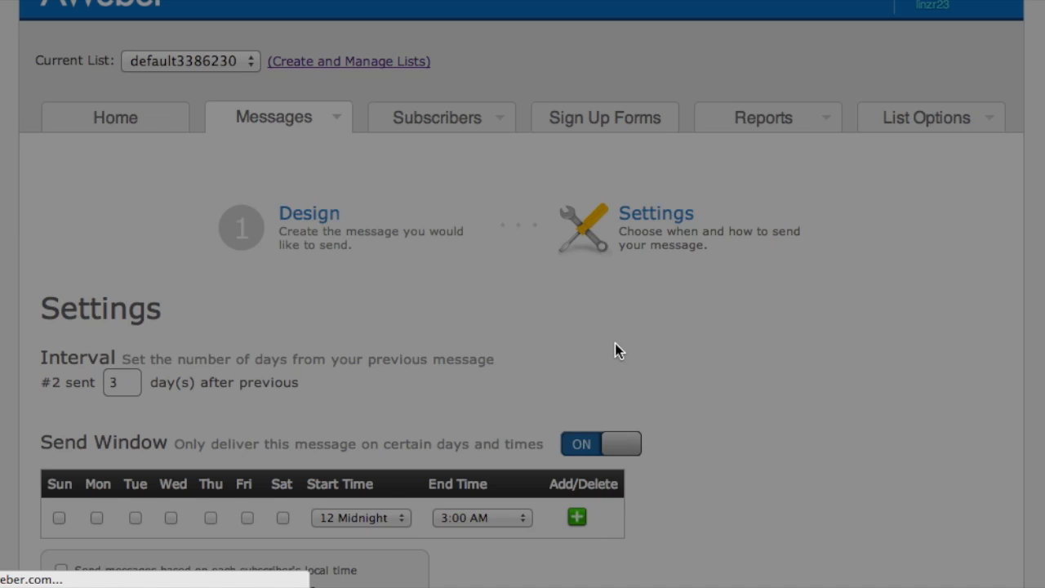
scroll(616, 350, "down", 3)
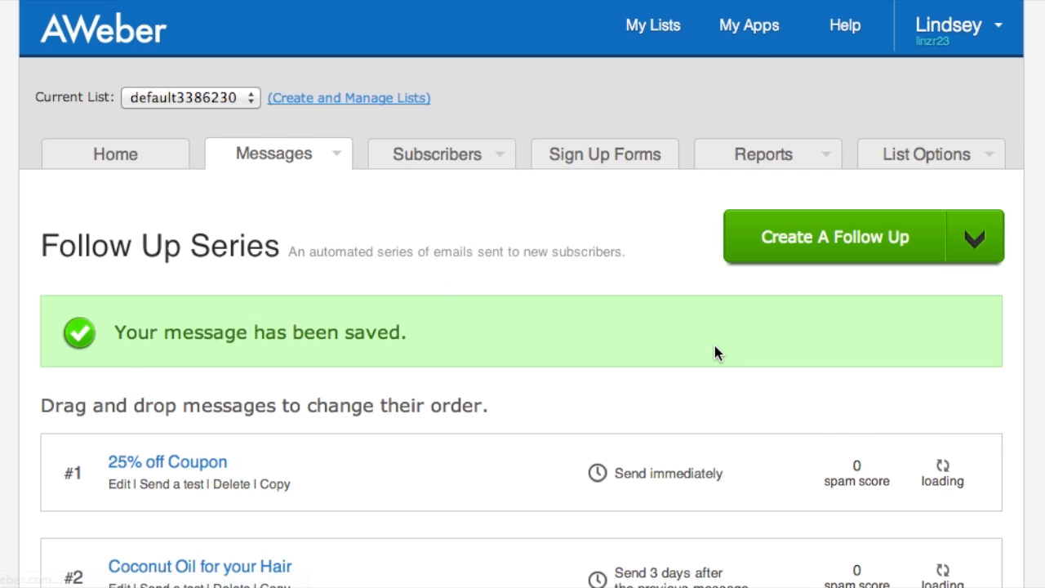
scroll(381, 283, "down", 2)
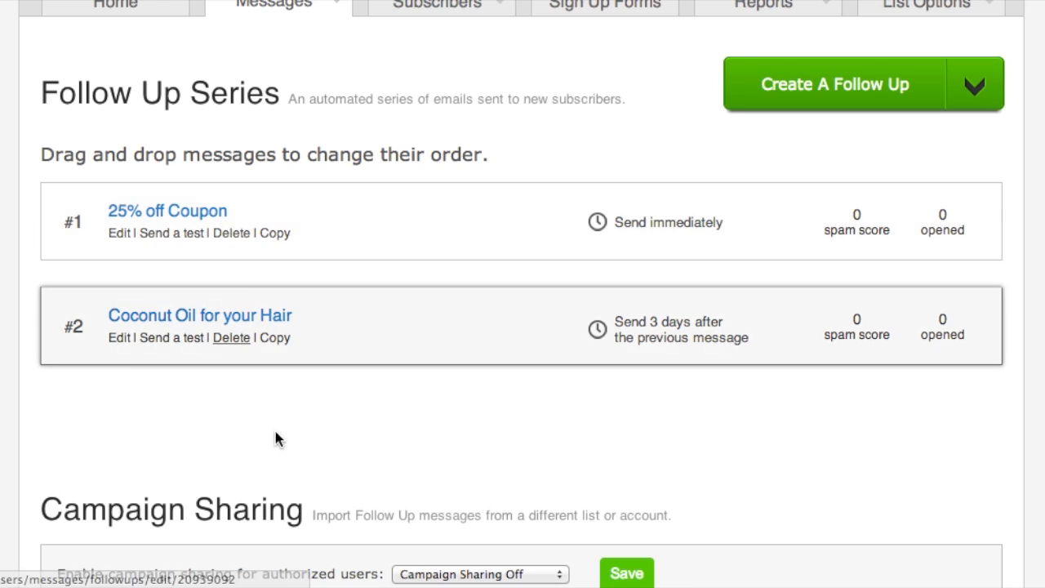
scroll(278, 443, "down", 2)
scroll(278, 443, "up", 5)
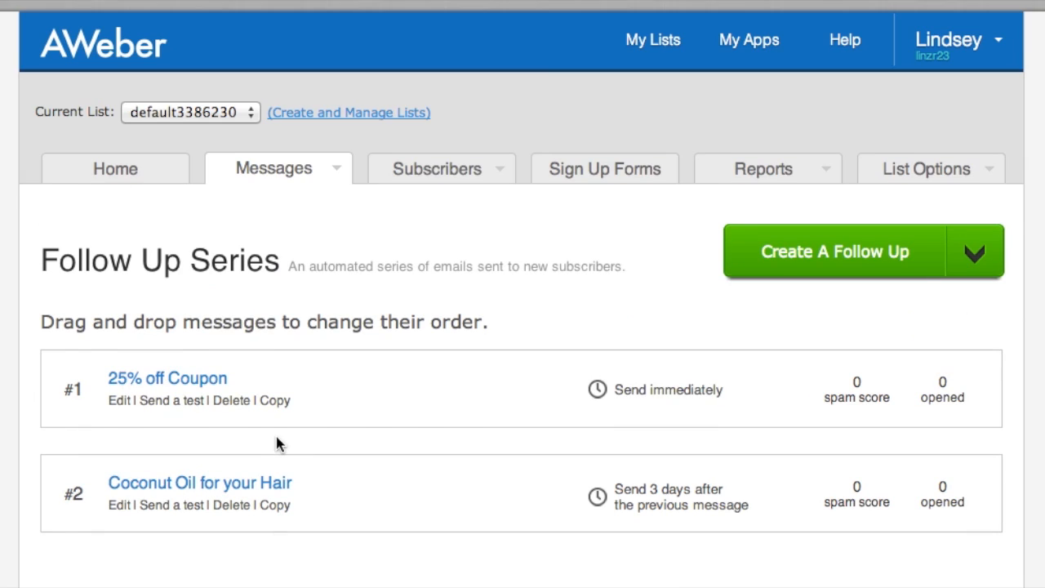
mouse_move(270, 161)
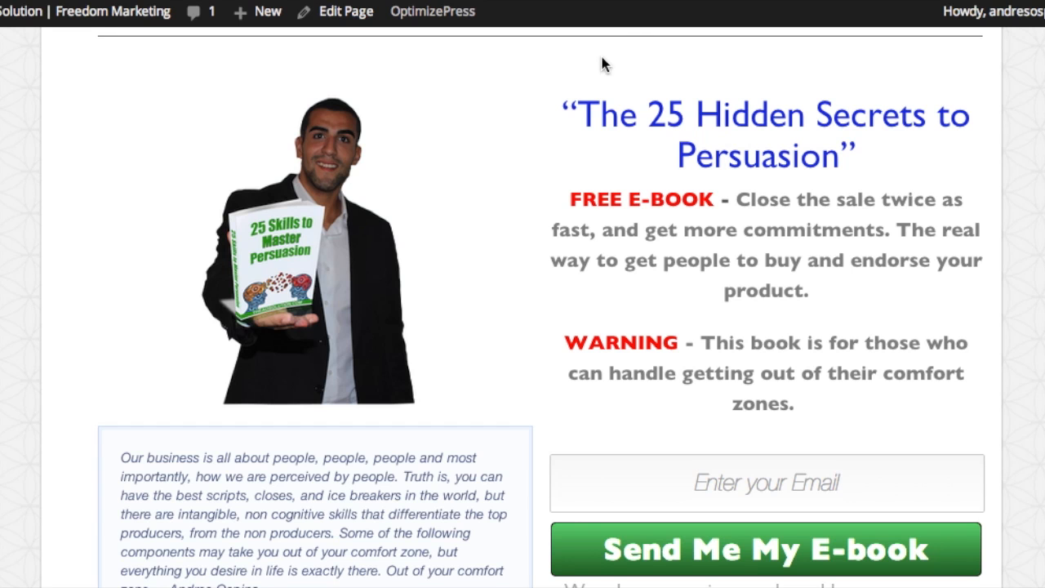
- Switch to The Ao Solution website, look through its blog posts, and open "How to Create a Sales Pitch that will Create Devoted Customers for Life"
scroll(496, 196, "up", 5)
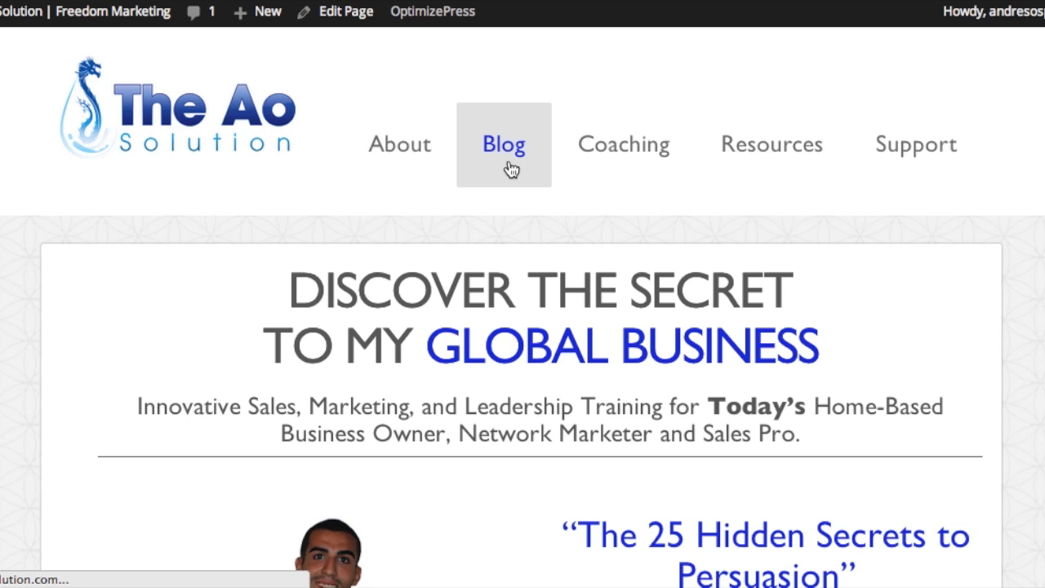
left_click(498, 155)
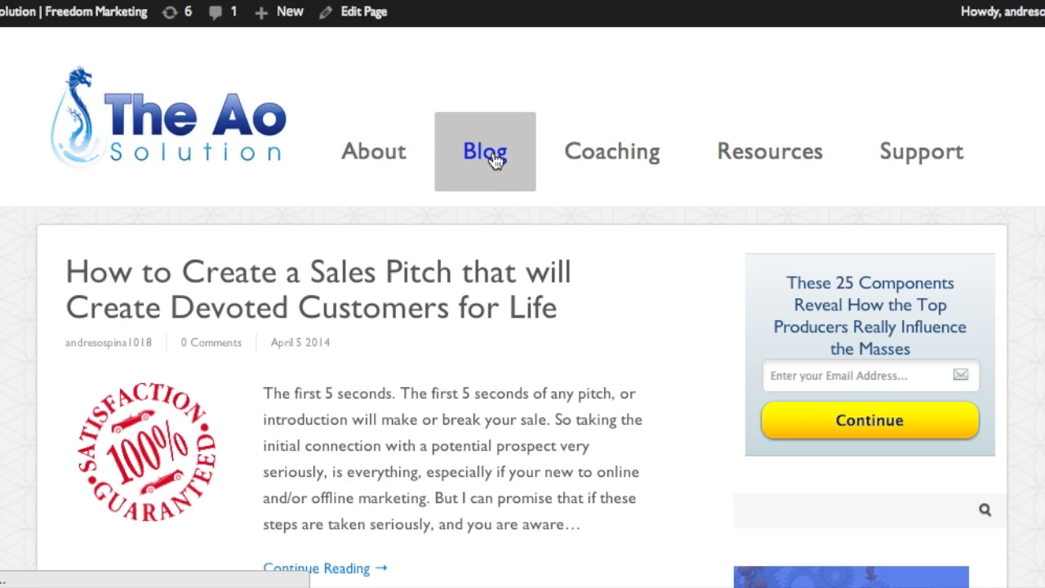
scroll(462, 257, "down", 10)
scroll(462, 250, "down", 15)
scroll(461, 258, "down", 10)
scroll(462, 258, "down", 5)
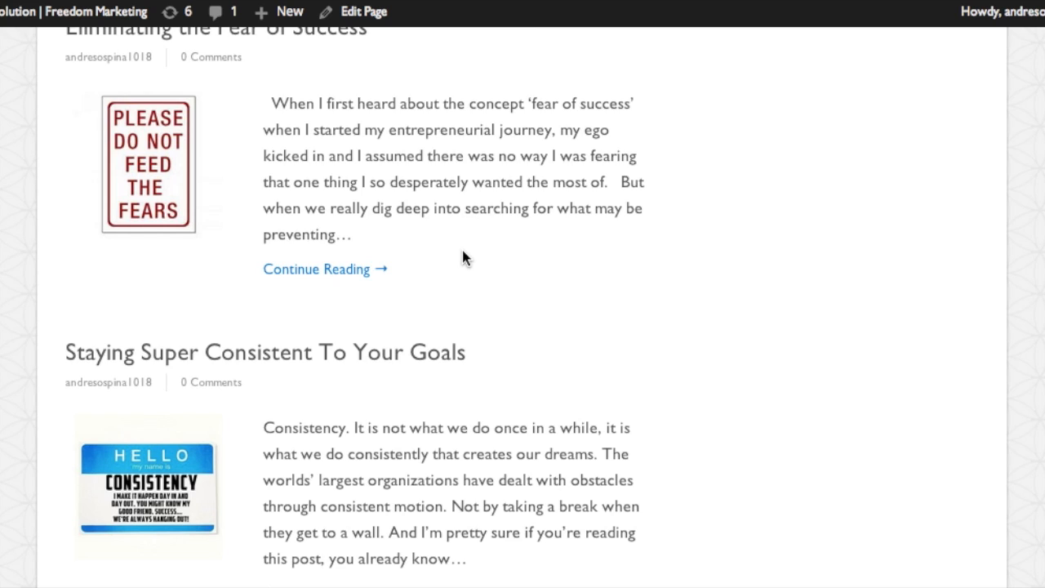
scroll(462, 250, "down", 5)
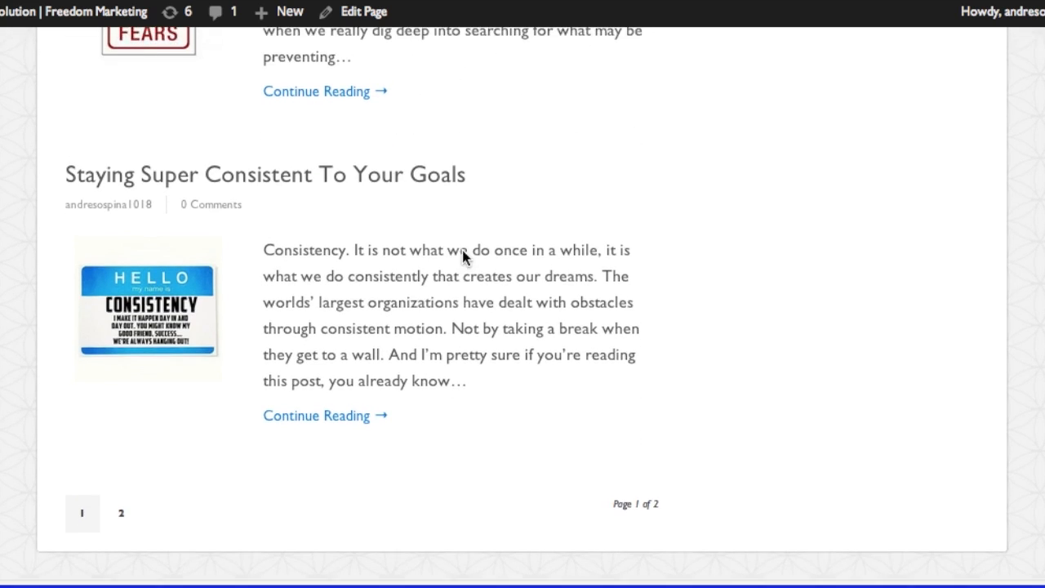
scroll(462, 254, "up", 20)
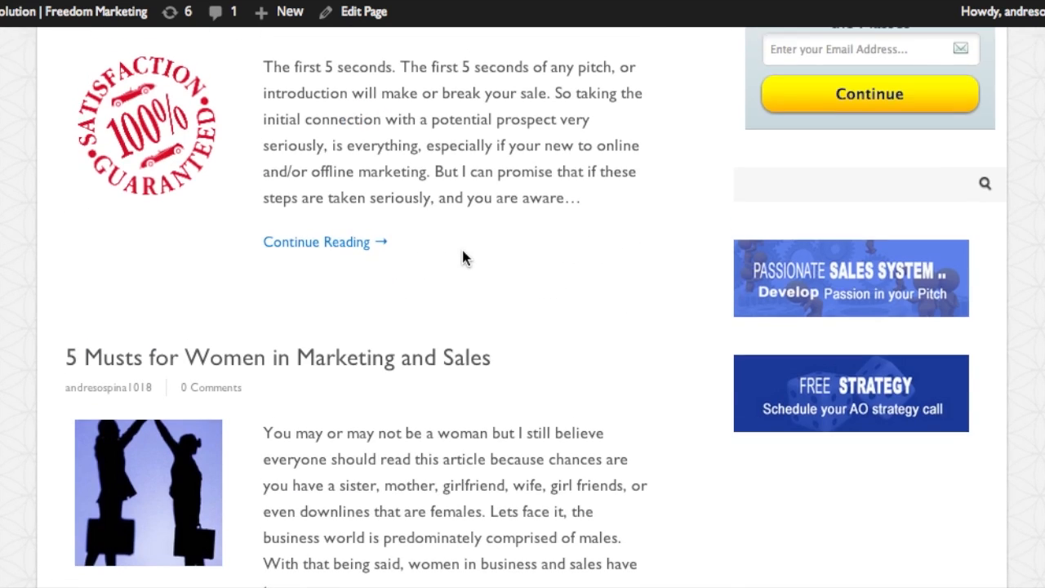
scroll(462, 258, "up", 9)
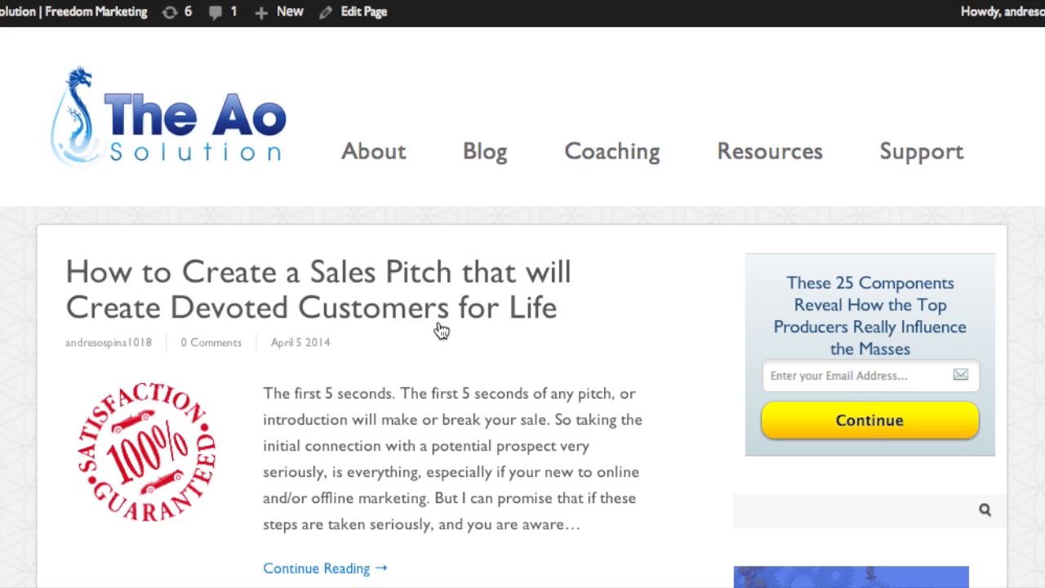
left_click(400, 292)
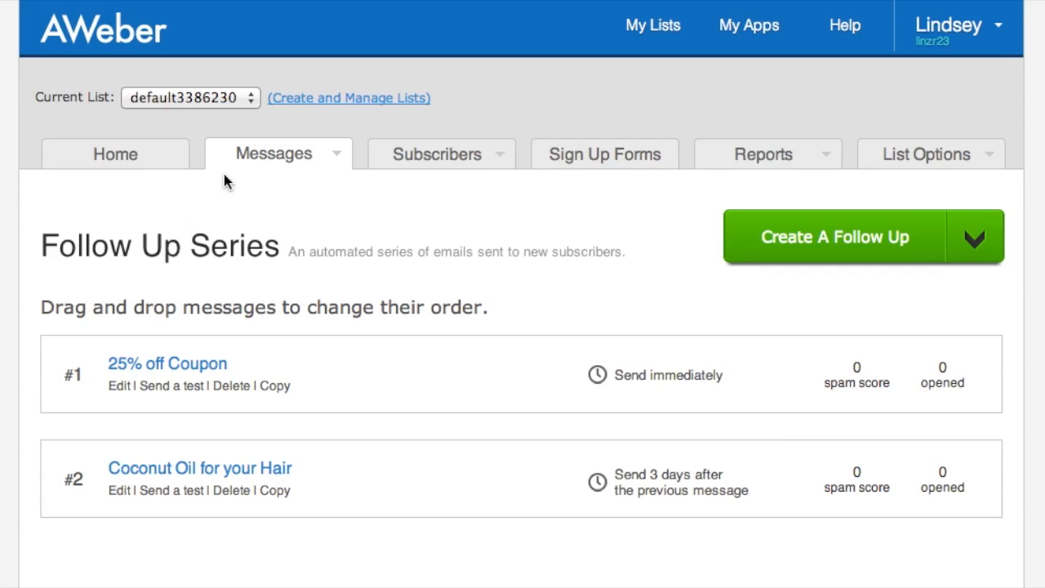
- Return to AWeber, go to Broadcast Messages, and start creating the first broadcast
mouse_move(285, 159)
left_click(283, 226)
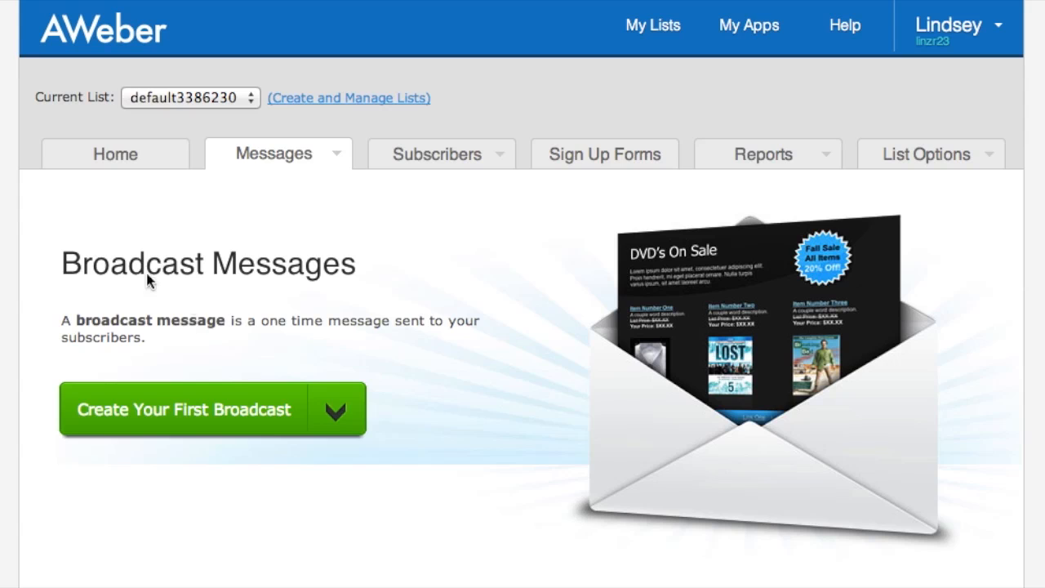
left_click(309, 152)
scroll(352, 331, "down", 3)
left_click(351, 331)
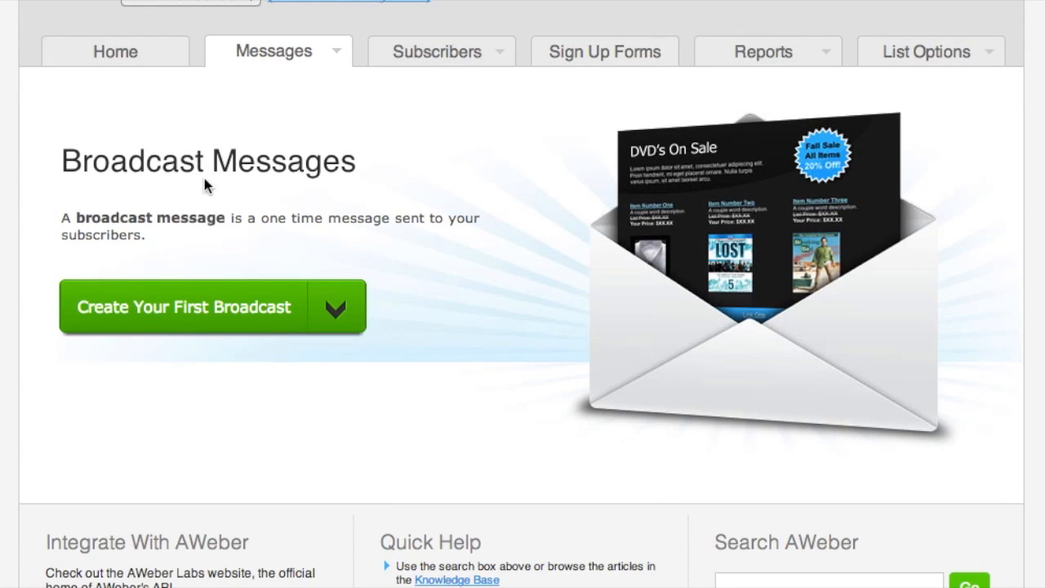
mouse_move(318, 39)
left_click(167, 314)
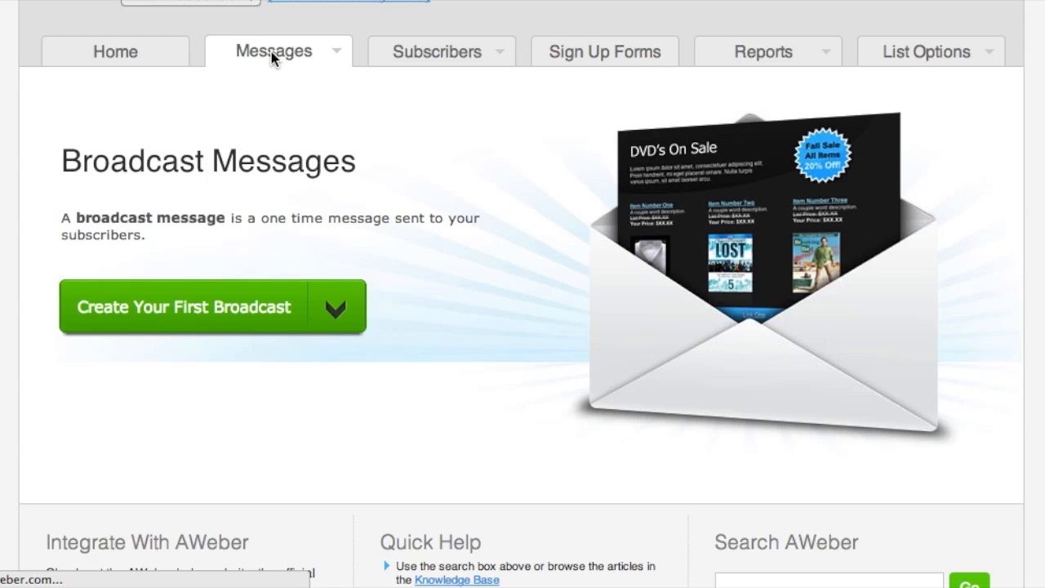
left_click(186, 289)
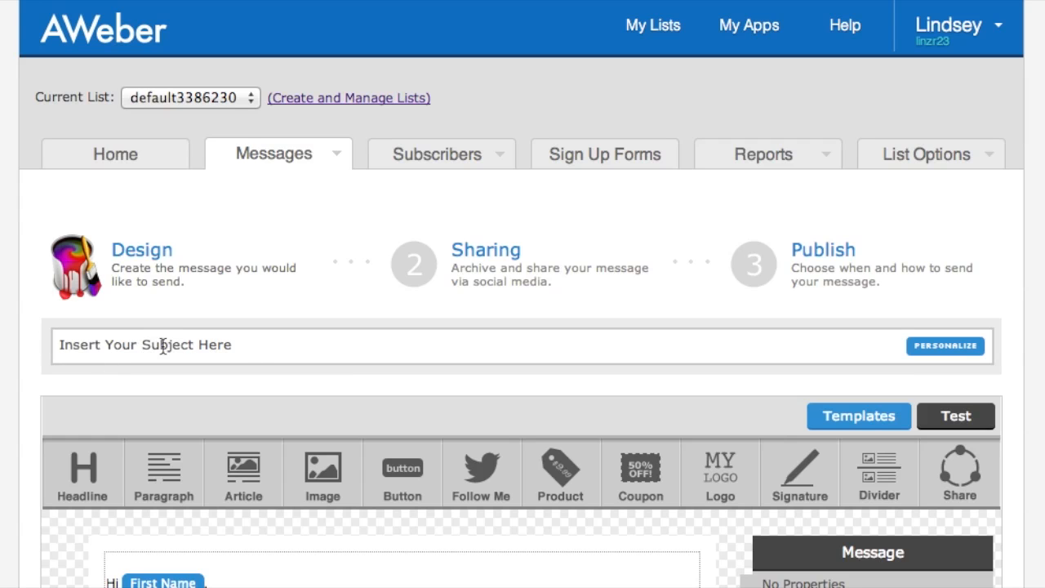
- Set the broadcast's subject to "I love you"
scroll(233, 349, "down", 2)
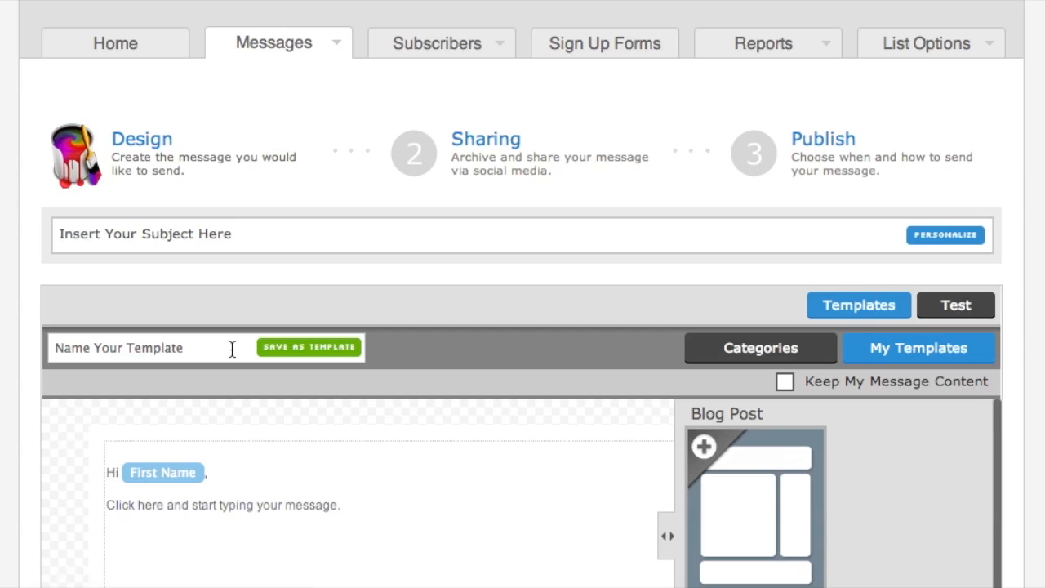
left_click(209, 227)
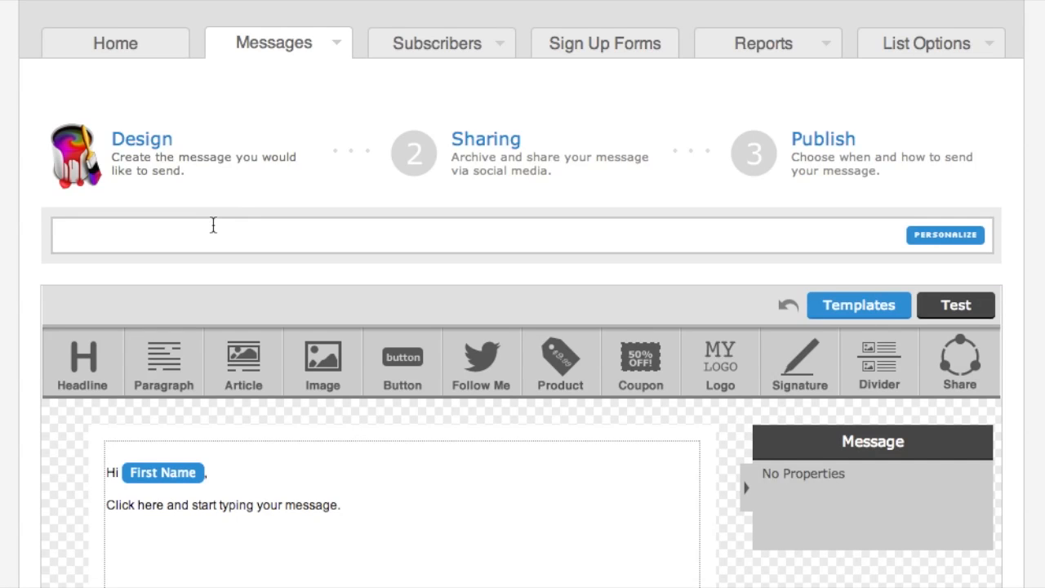
type("I love you")
- Replace the broadcast's default body content with "Benefits of cutting your hair every 3 months"
scroll(16, 273, "down", 4)
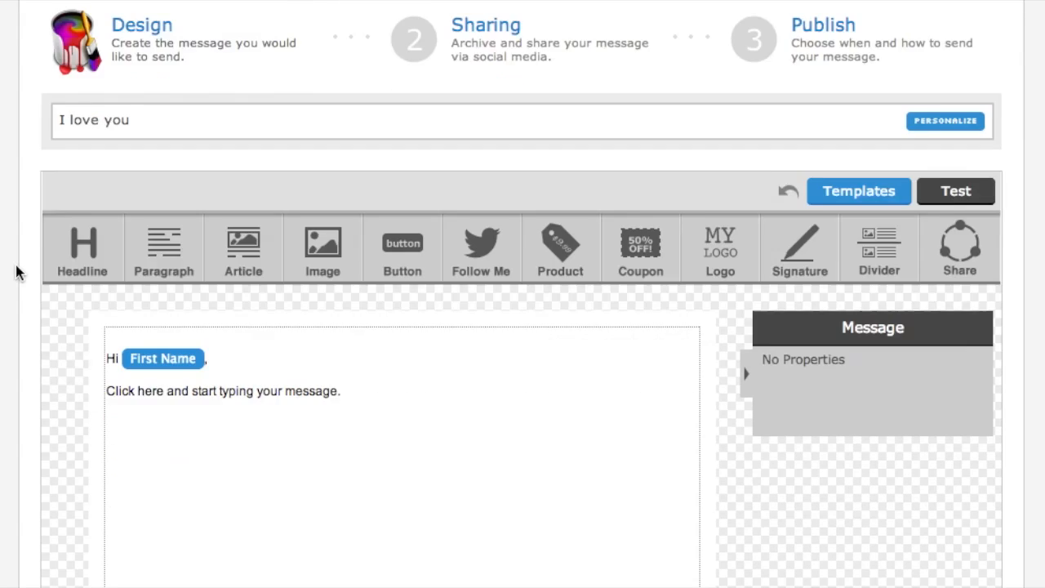
left_click(250, 455)
left_click(214, 434)
left_click_drag(205, 424, 65, 293)
scroll(65, 293, "up", 5)
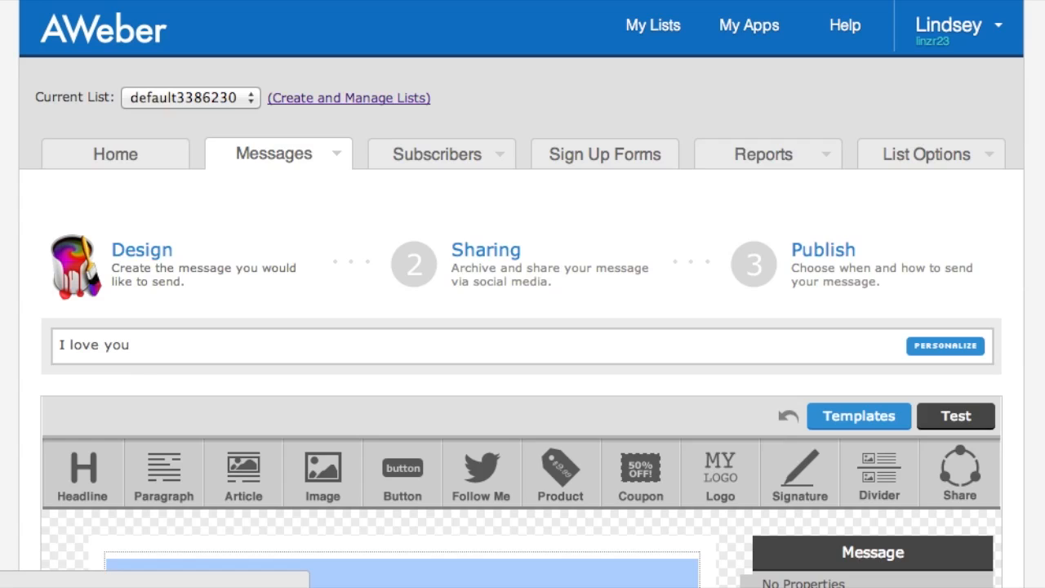
scroll(193, 380, "down", 8)
left_click(194, 380)
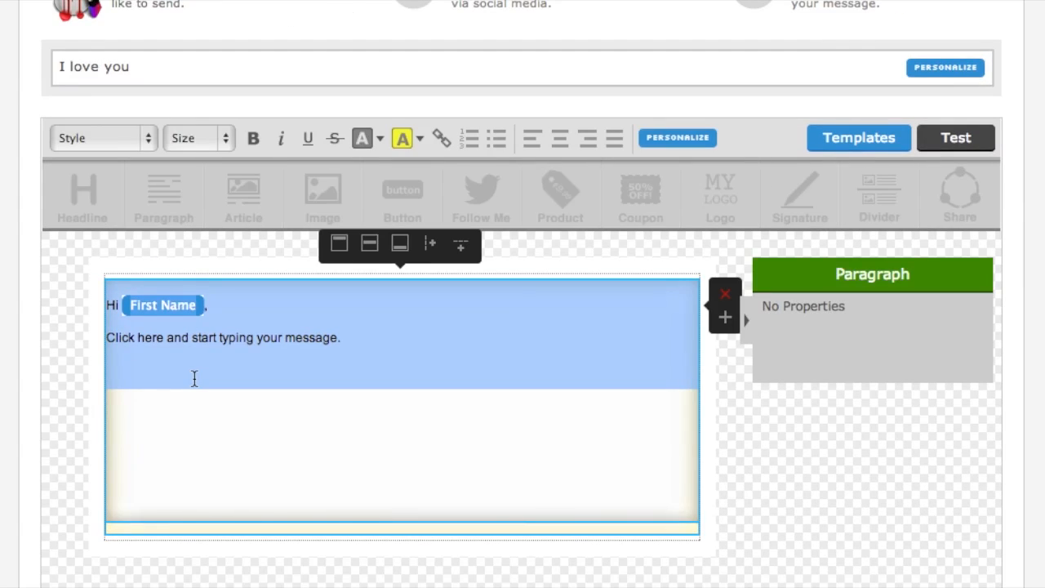
key("BackSpace")
type("Benefi")
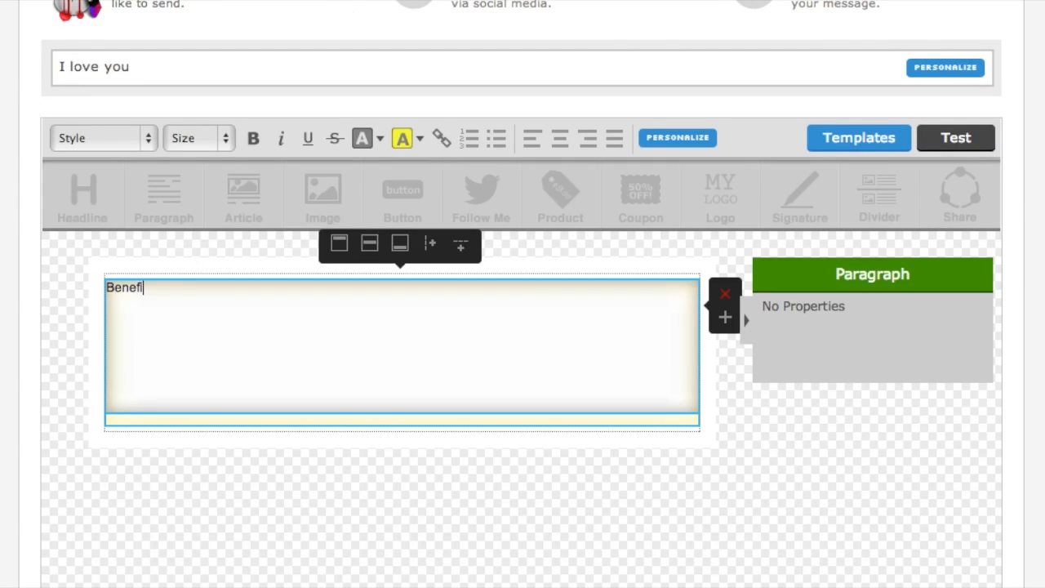
type("ts of cutting you")
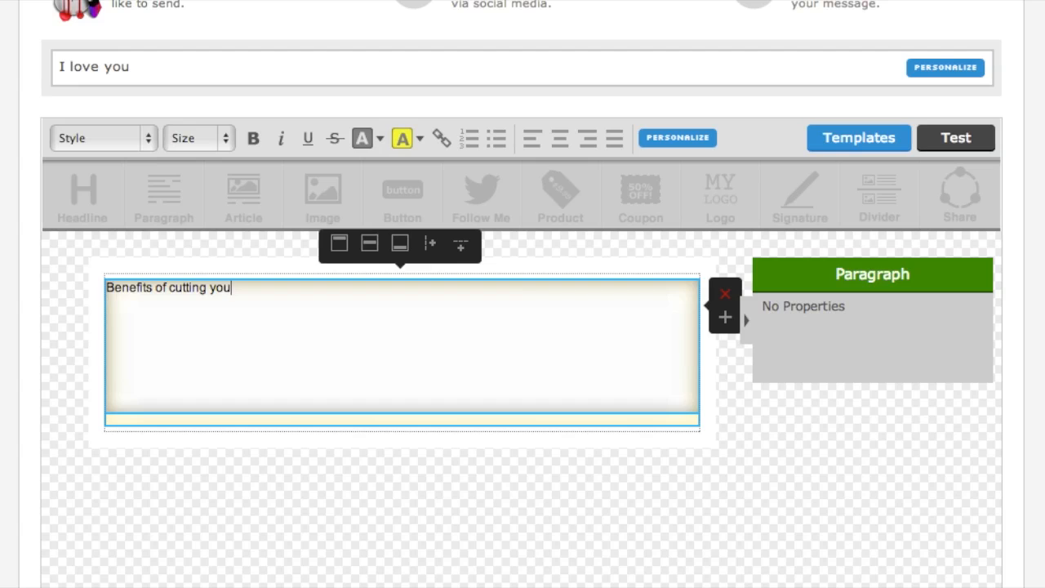
type("r hair every 3 mont")
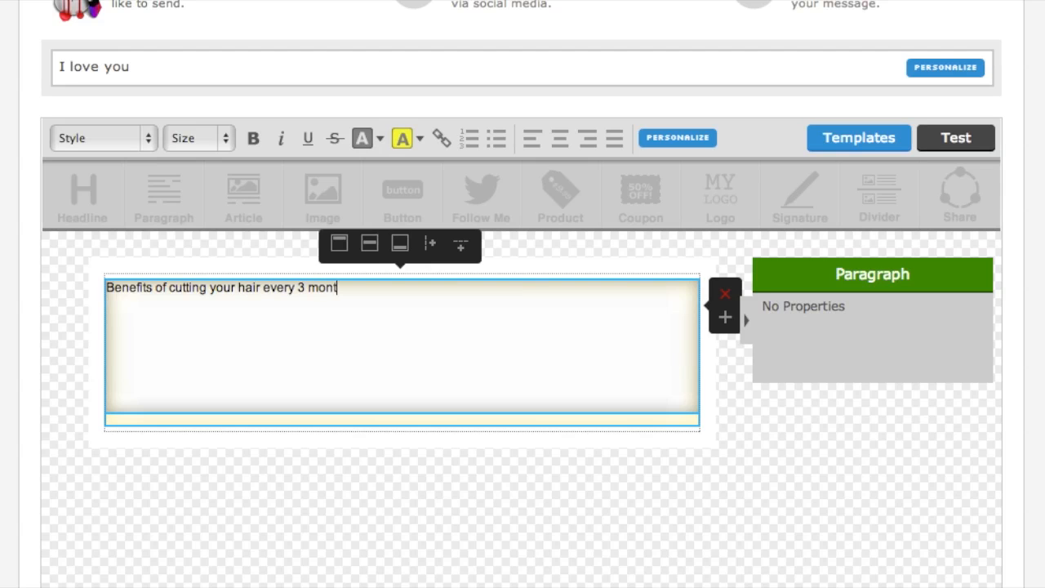
type("hs")
- Add "(Girls only)" to the end of the broadcast's subject line
left_click(146, 74)
type("(G")
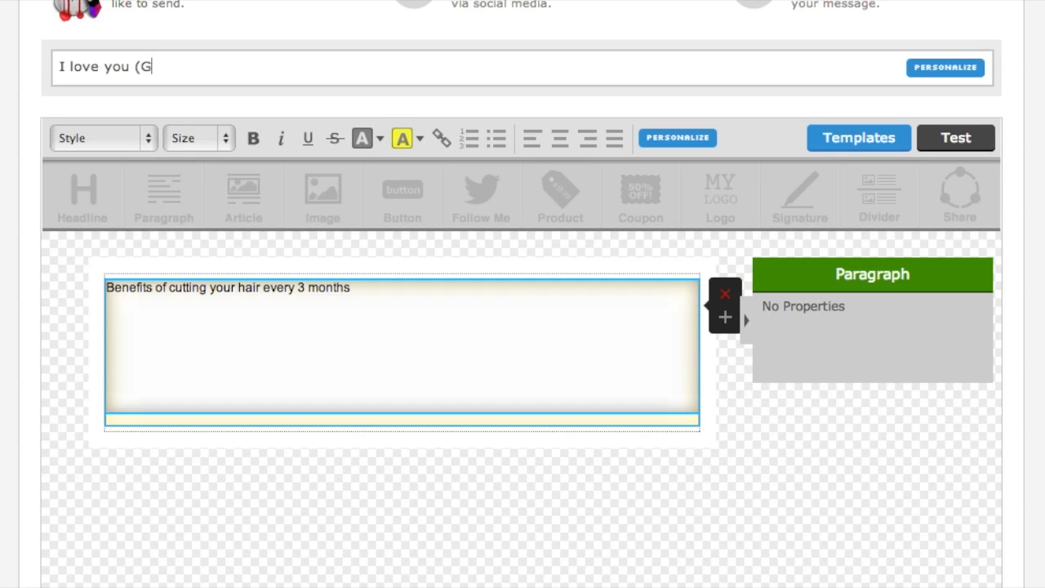
type("irls only)")
- Add "Click here to read more." after the sentence in the broadcast's body paragraph
scroll(264, 211, "down", 2)
left_click(241, 238)
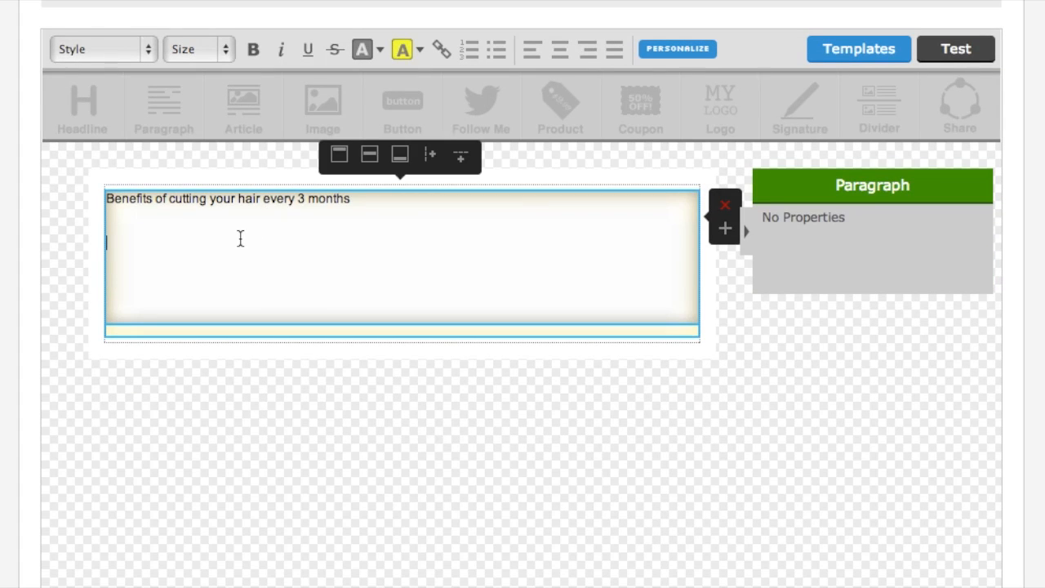
scroll(288, 257, "up", 4)
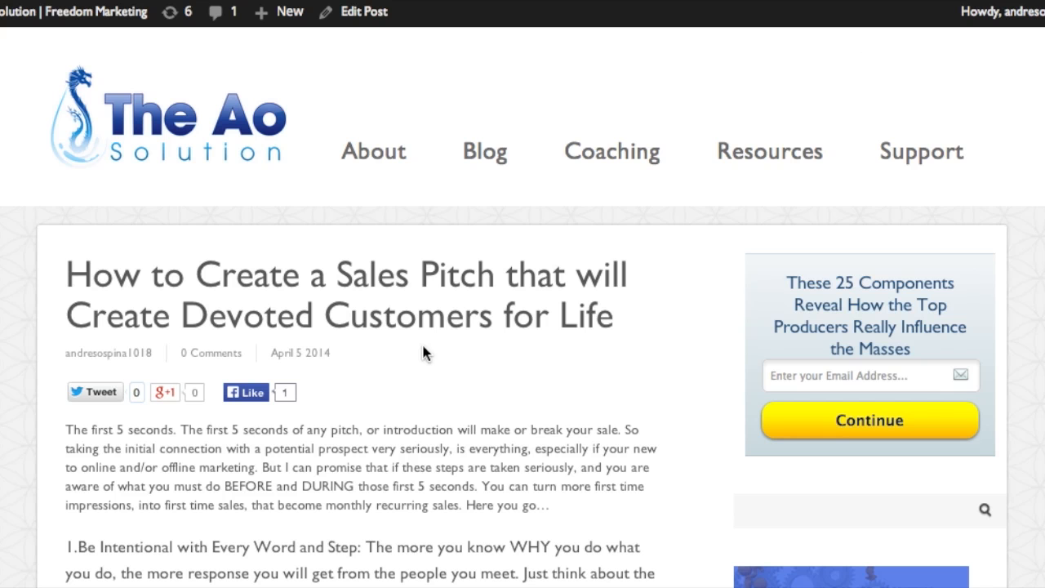
scroll(441, 327, "down", 2)
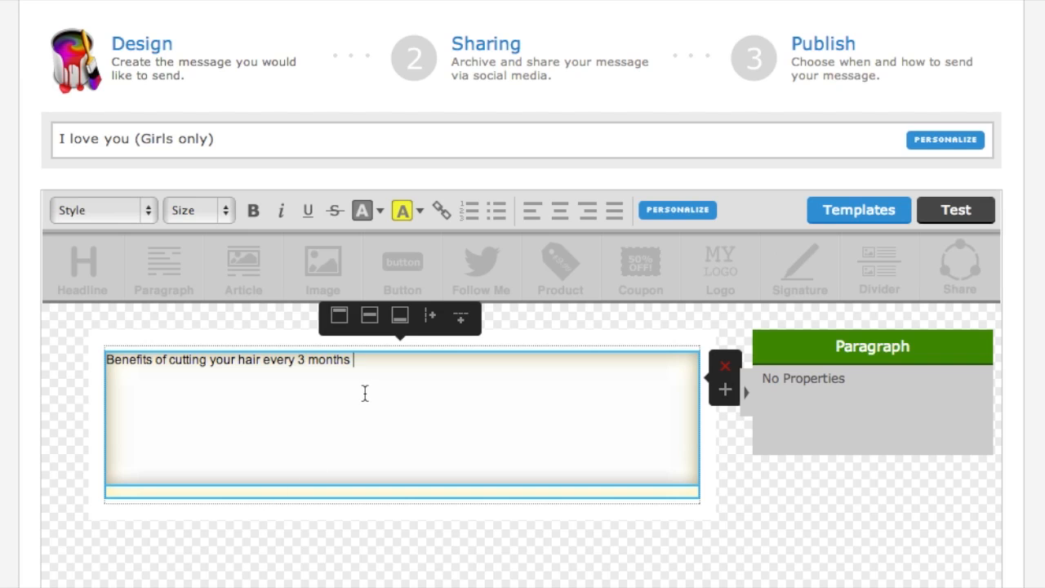
type("Click here to read more.")
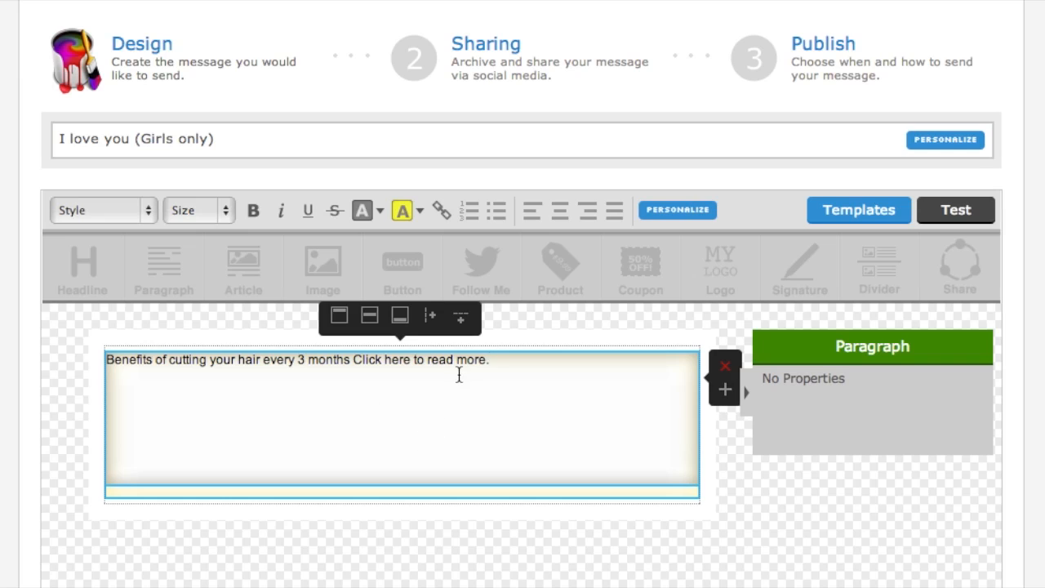
left_click_drag(489, 364, 352, 365)
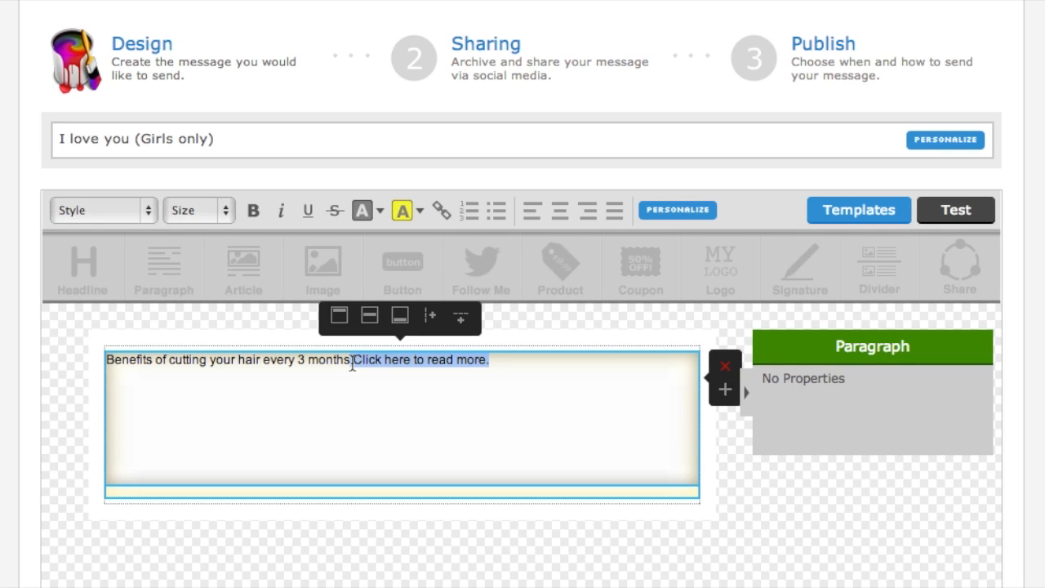
left_click(442, 220)
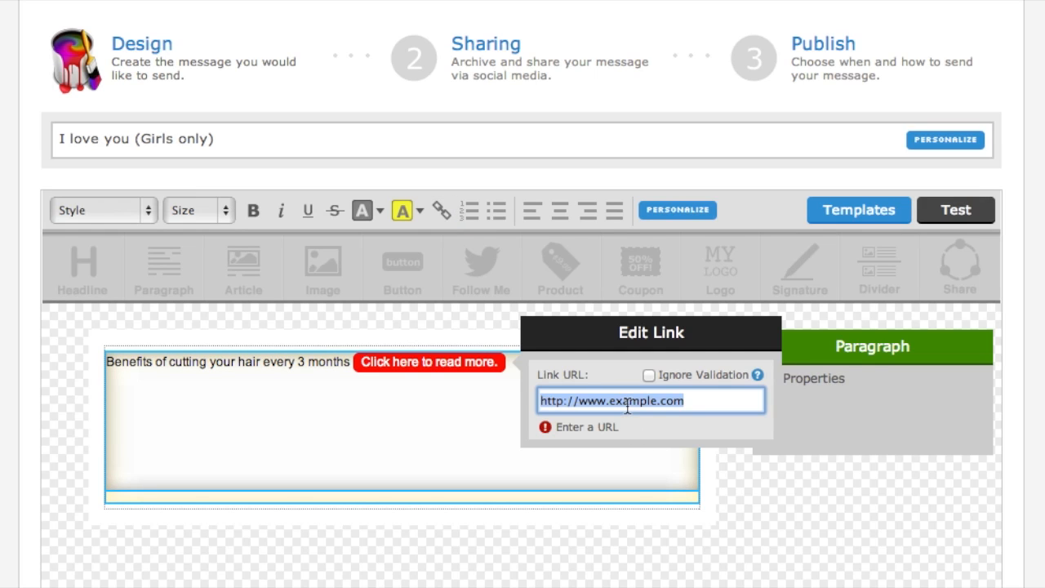
type("http://google.com")
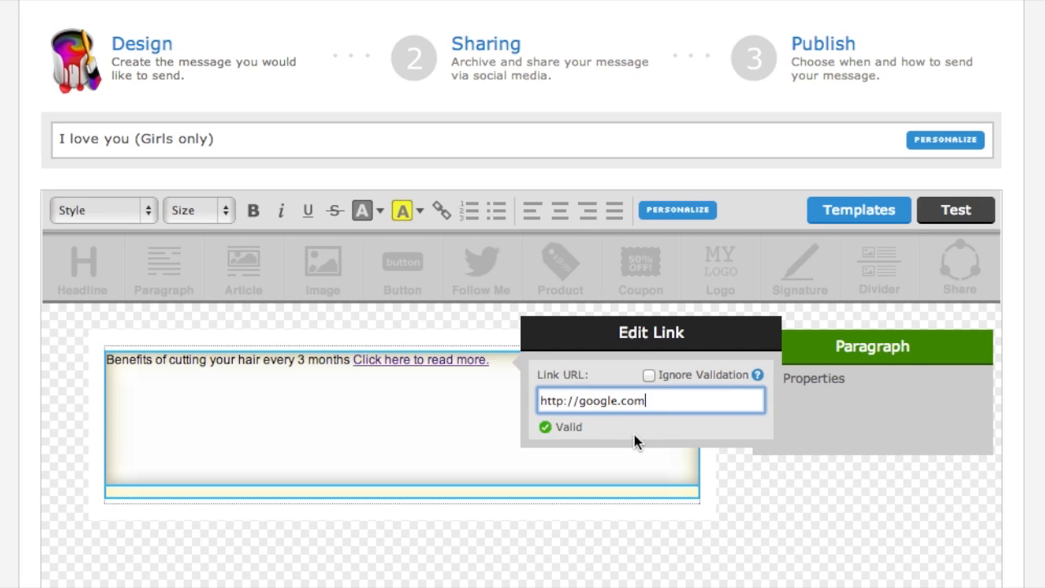
left_click(483, 407)
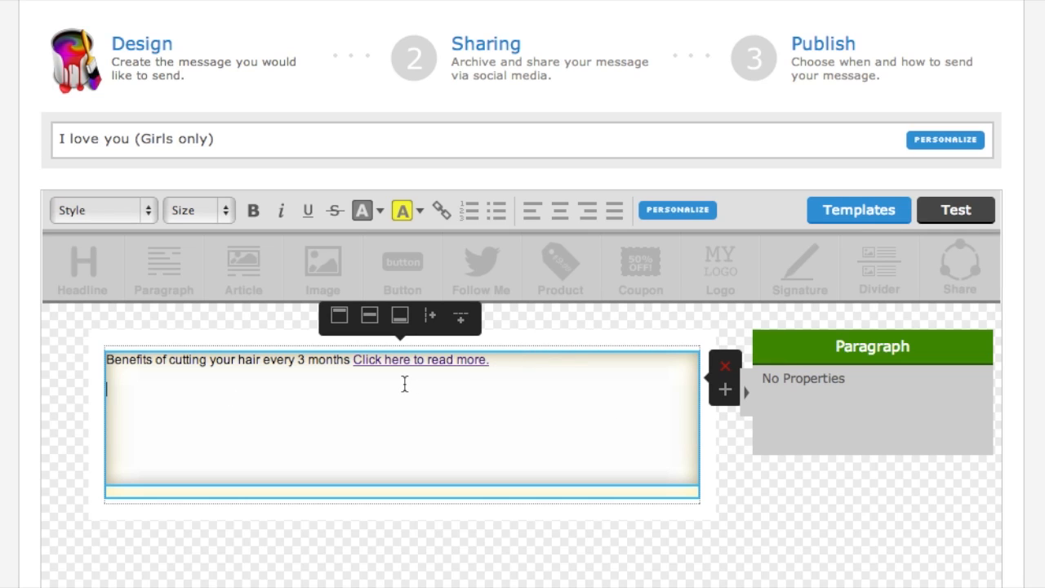
- Add an extra blank line below the linked text in the broadcast's body paragraph and leave the paragraph
key("Return")
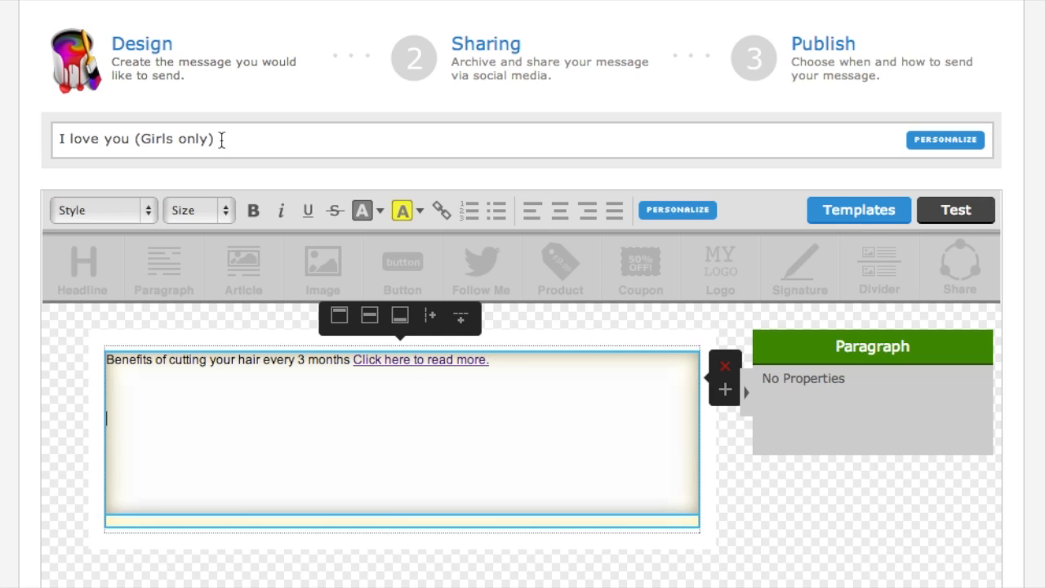
left_click(747, 511)
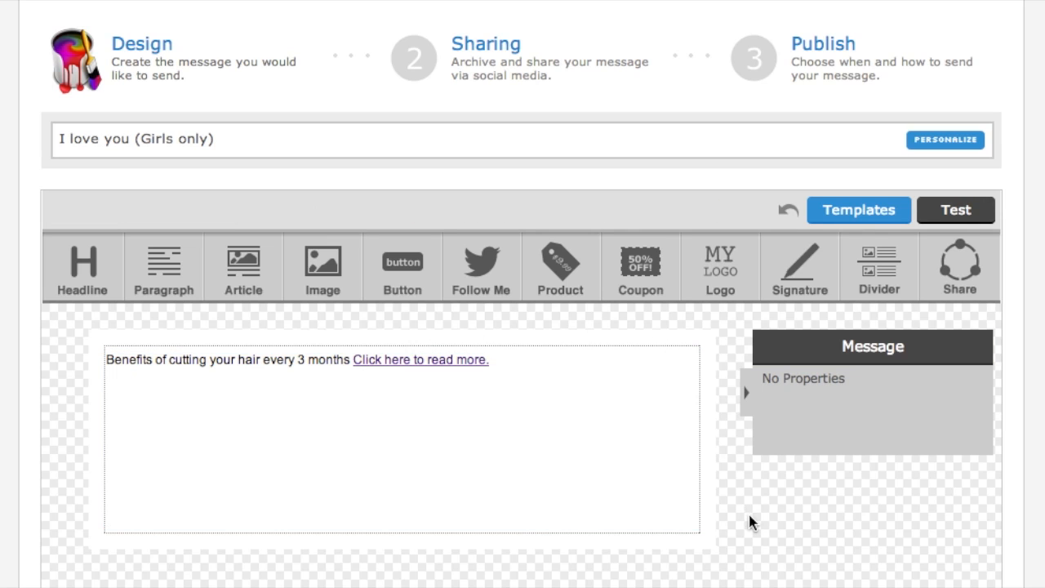
- Insert a Logo block above the body paragraph of the broadcast
left_click_drag(727, 273, 433, 357)
scroll(563, 426, "down", 3)
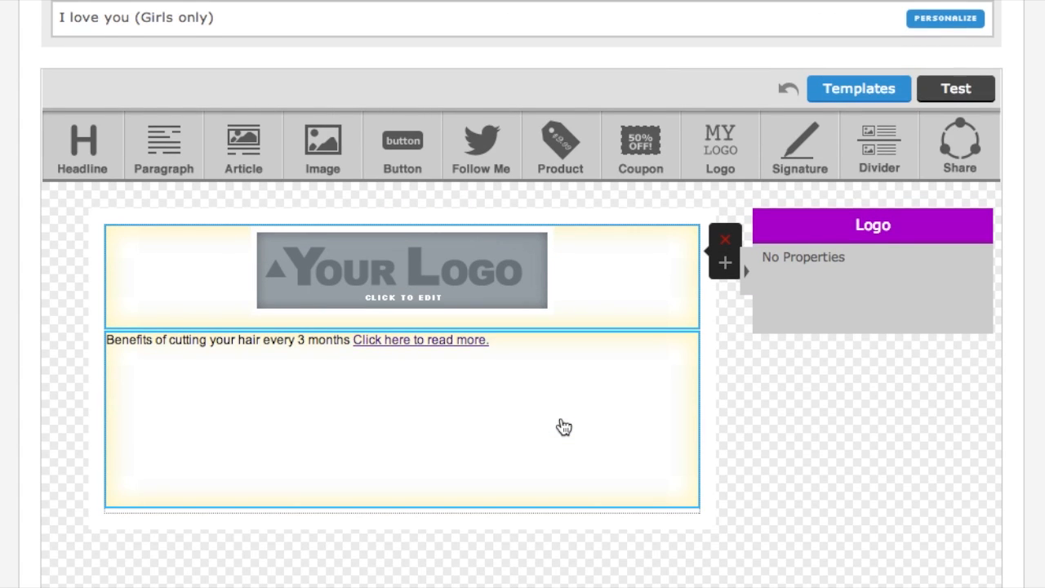
scroll(564, 426, "up", 5)
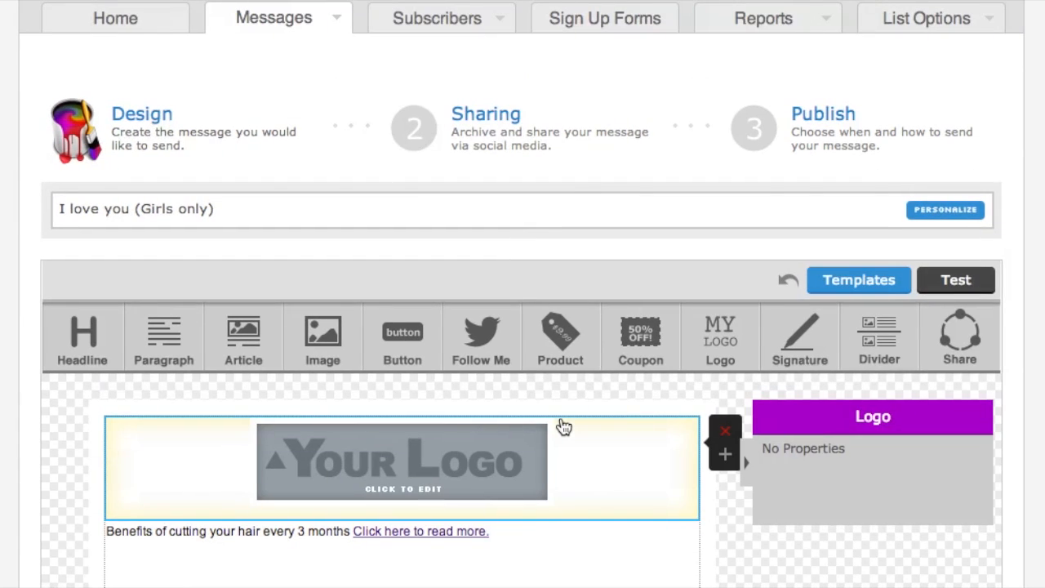
scroll(563, 426, "up", 1)
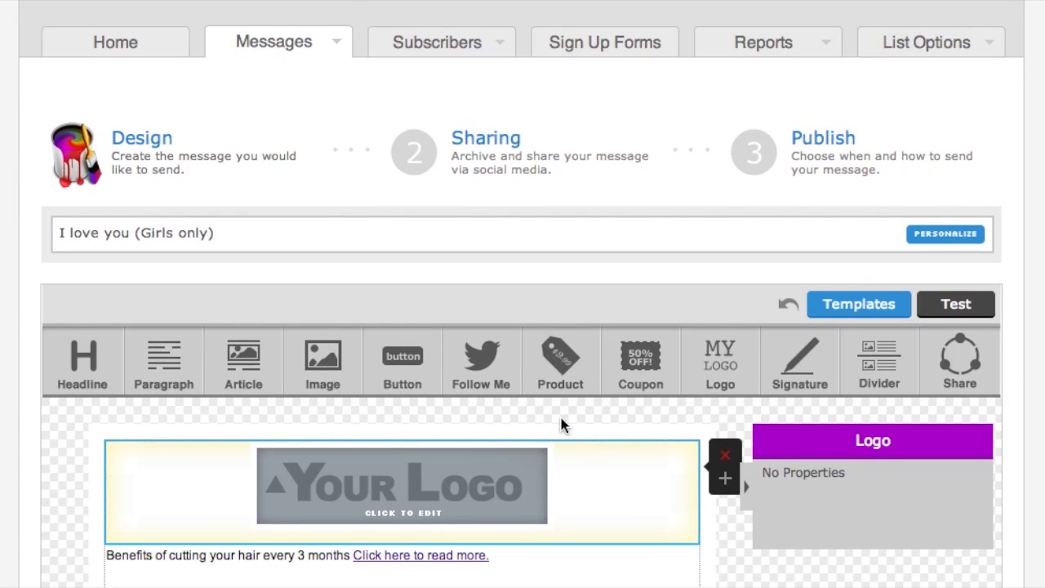
scroll(366, 464, "down", 5)
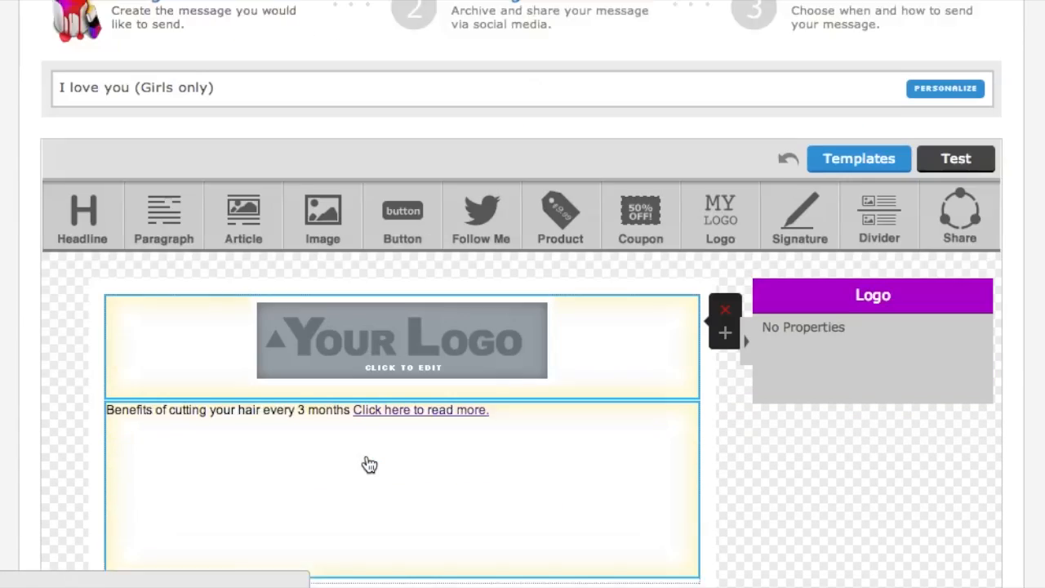
- Insert a Share block between the logo and the body paragraph of the broadcast
left_click_drag(975, 175, 460, 378)
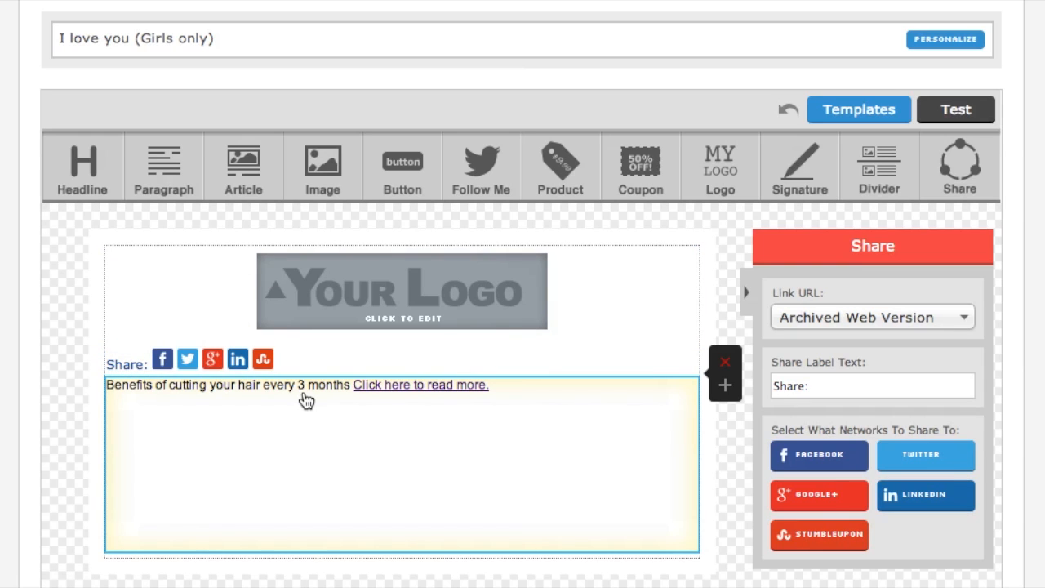
scroll(273, 364, "down", 2)
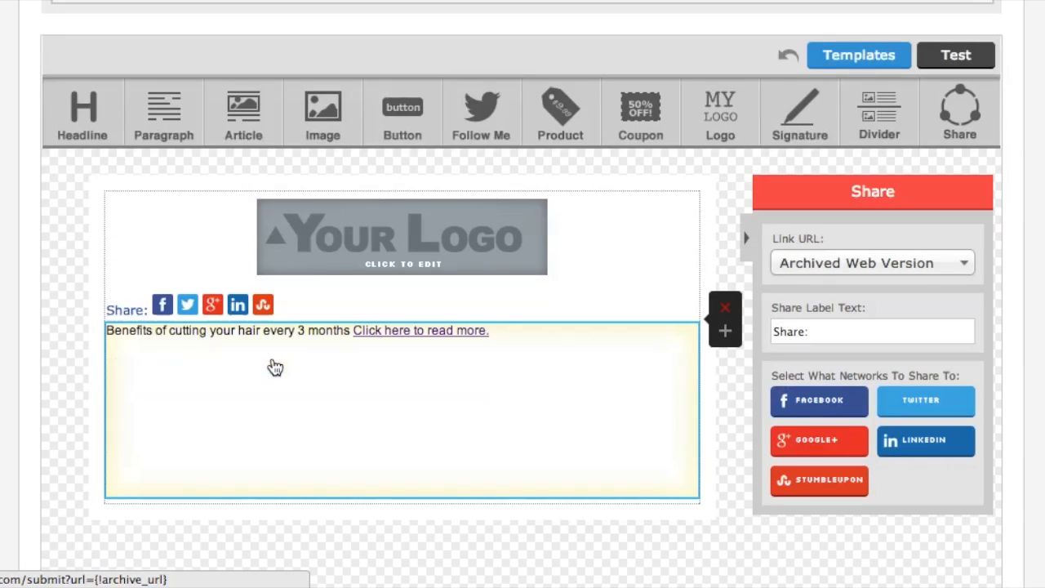
scroll(281, 487, "up", 2)
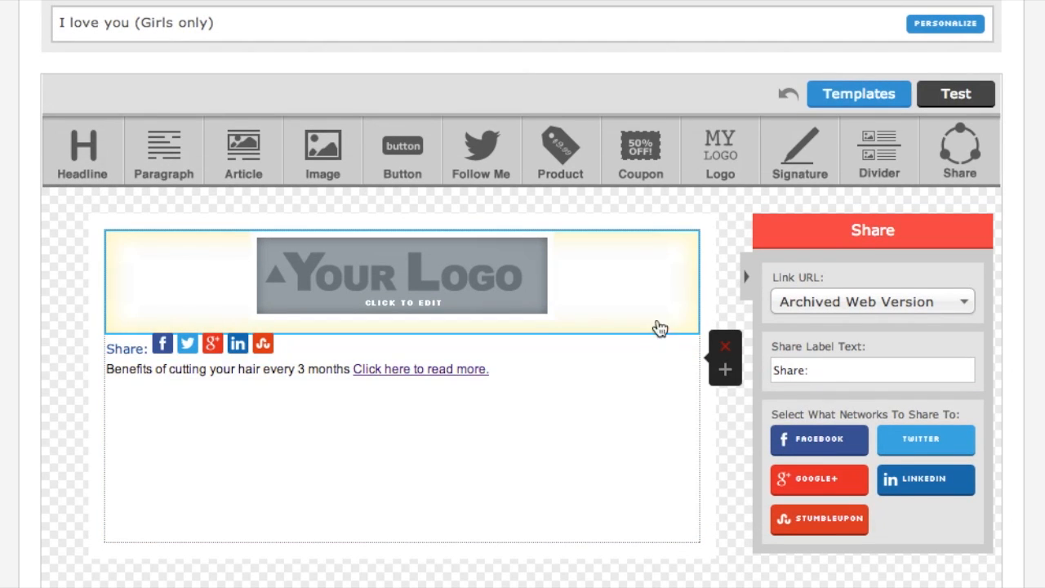
- Delete the Share block and the Logo block from the broadcast
left_click(722, 349)
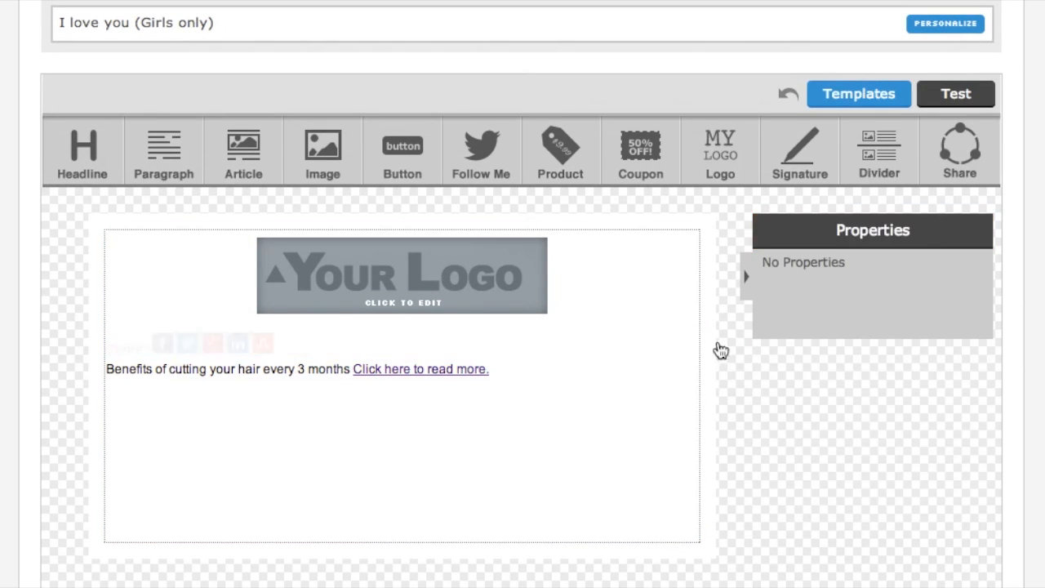
left_click(724, 252)
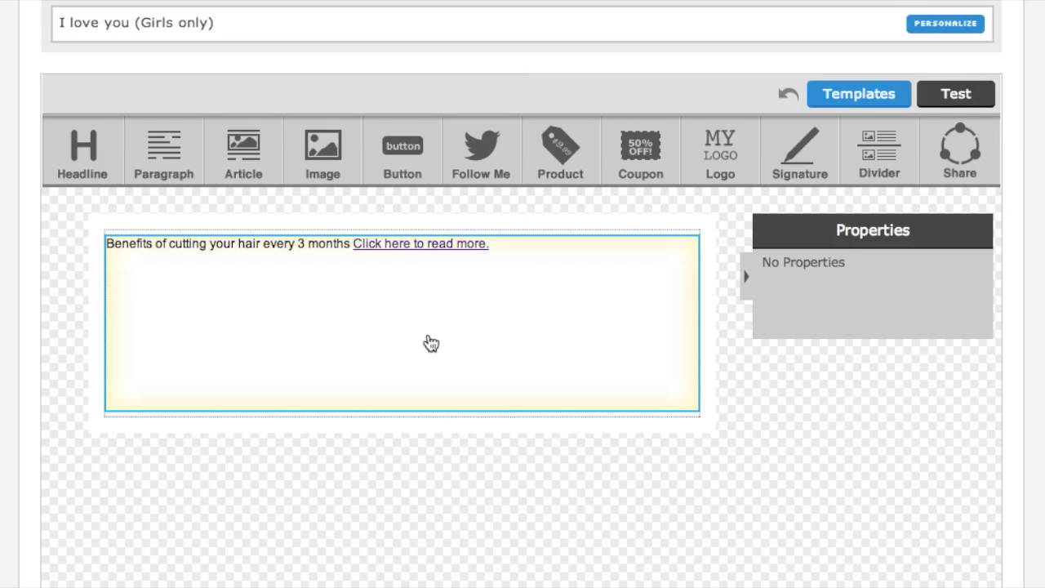
- Save the broadcast's design and continue to the Sharing stage
scroll(427, 342, "down", 1)
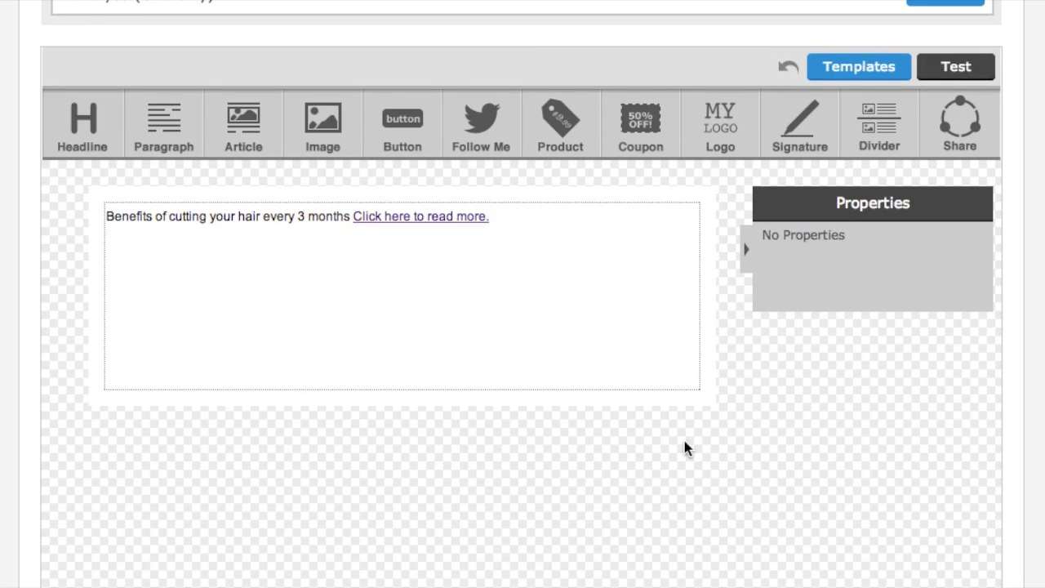
scroll(683, 448, "down", 5)
left_click(929, 435)
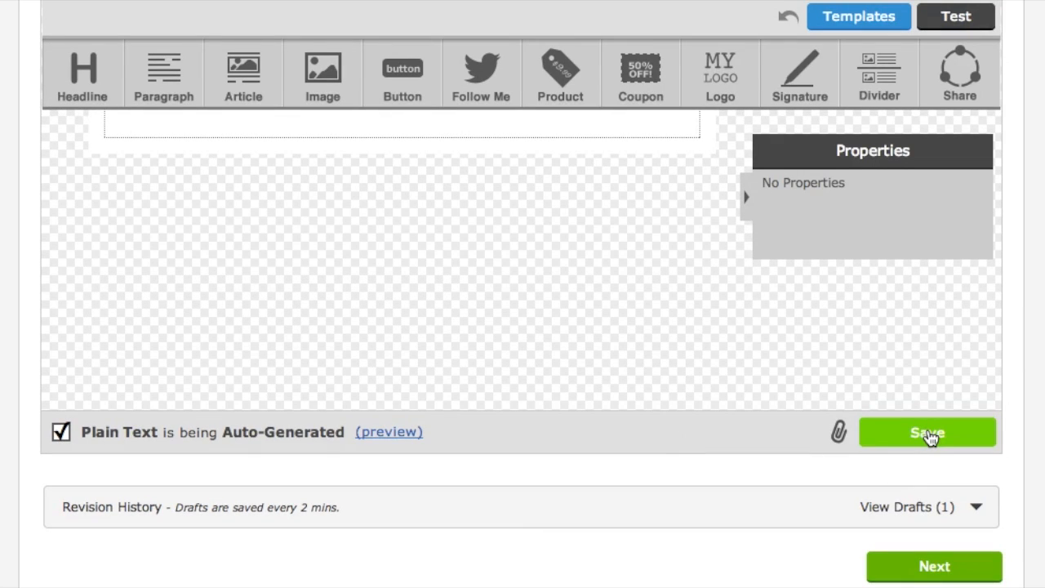
left_click(929, 435)
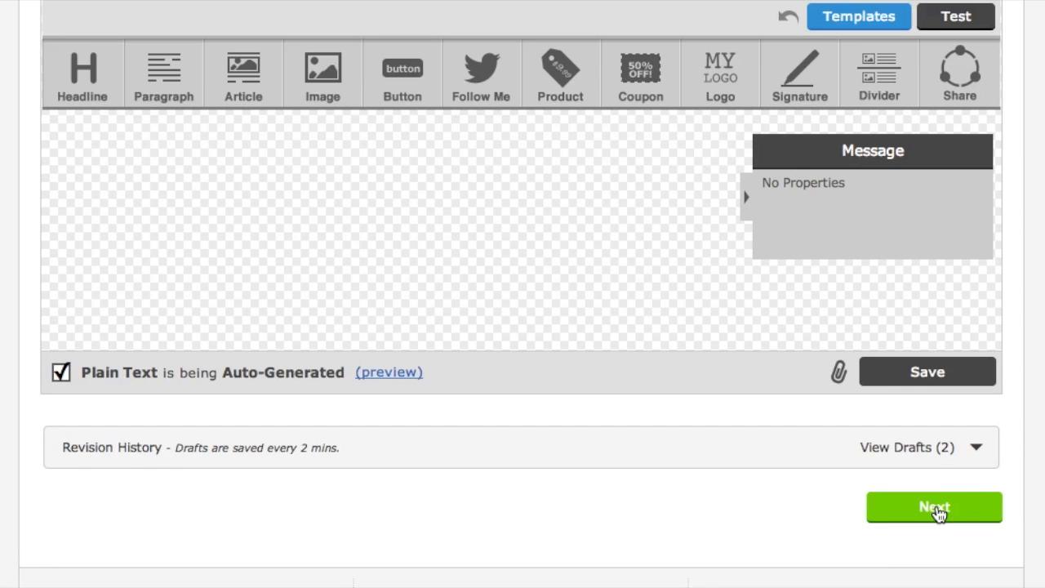
left_click(937, 511)
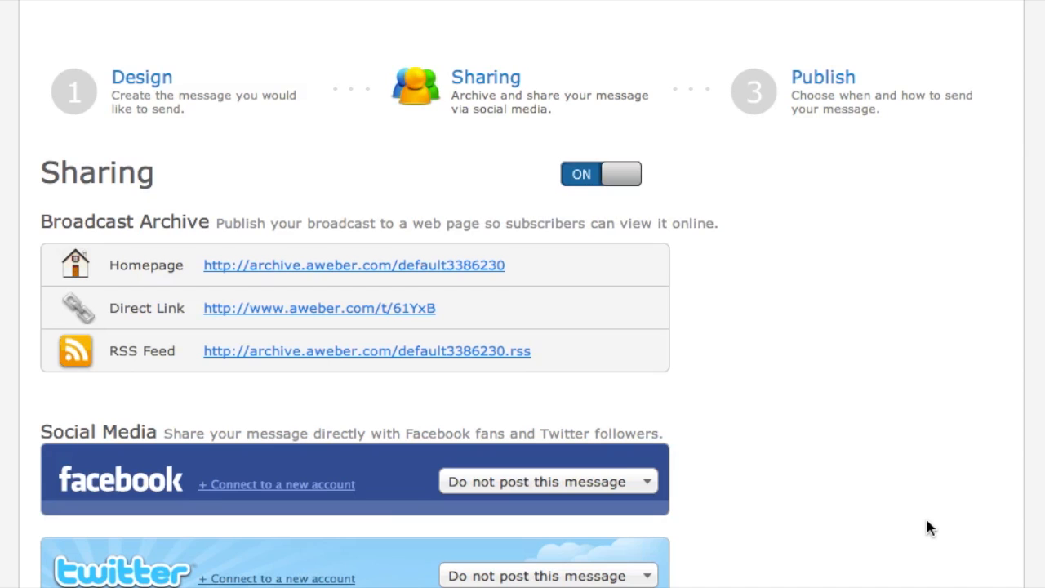
- Review the broadcast archive and social media sharing settings, and continue to the Publish stage
scroll(815, 388, "up", 4)
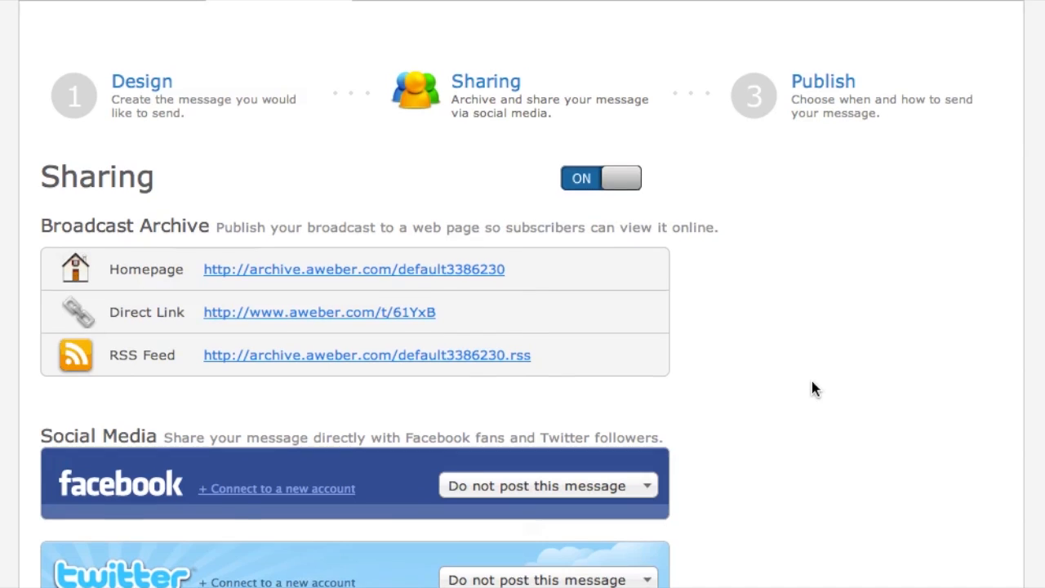
scroll(814, 388, "down", 2)
scroll(812, 382, "down", 5)
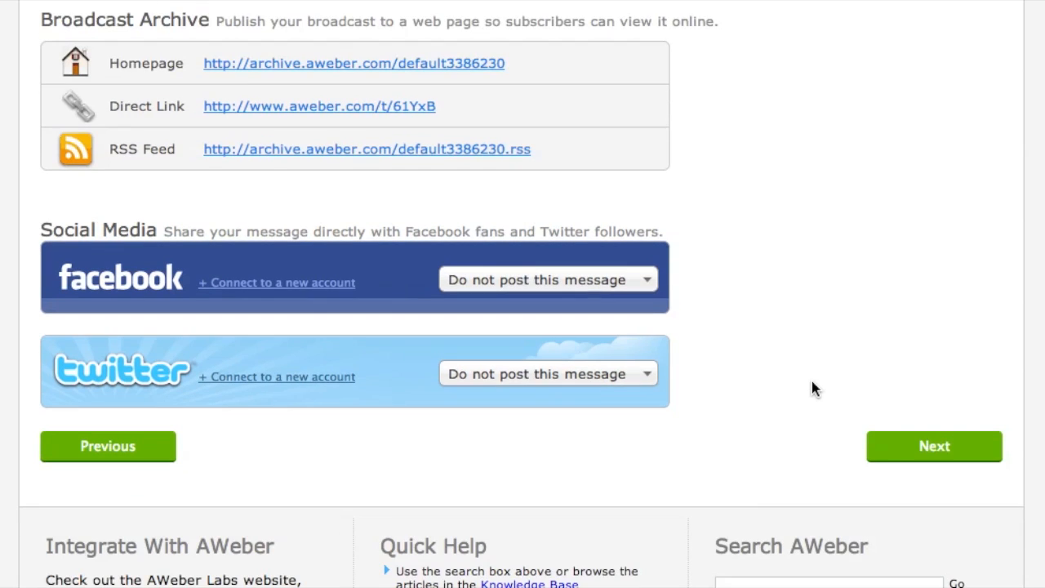
left_click(899, 453)
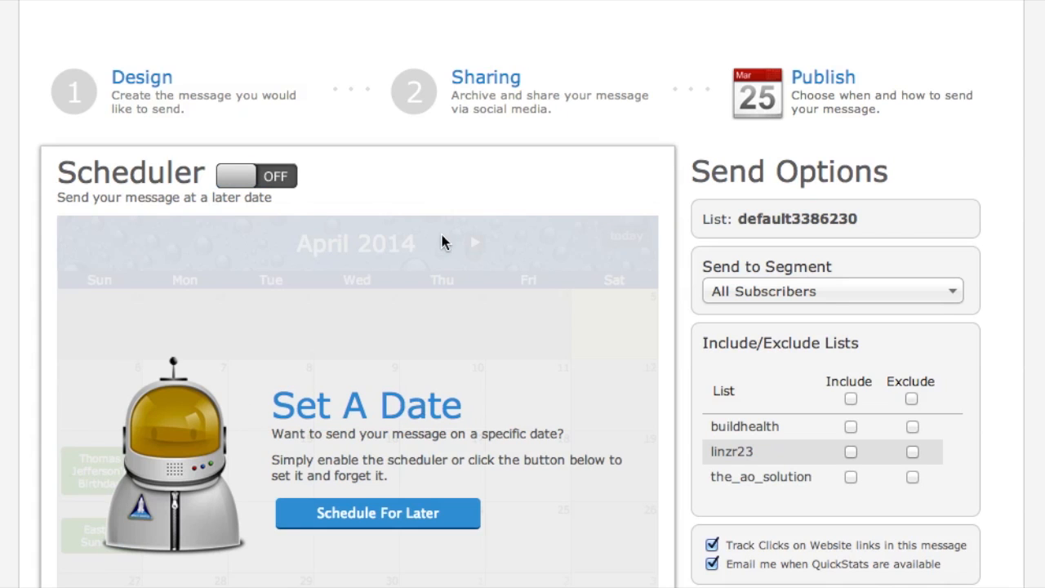
- Enable the Scheduler and set the broadcast to send on April 6, 2014 at 11:00am
scroll(526, 159, "down", 1)
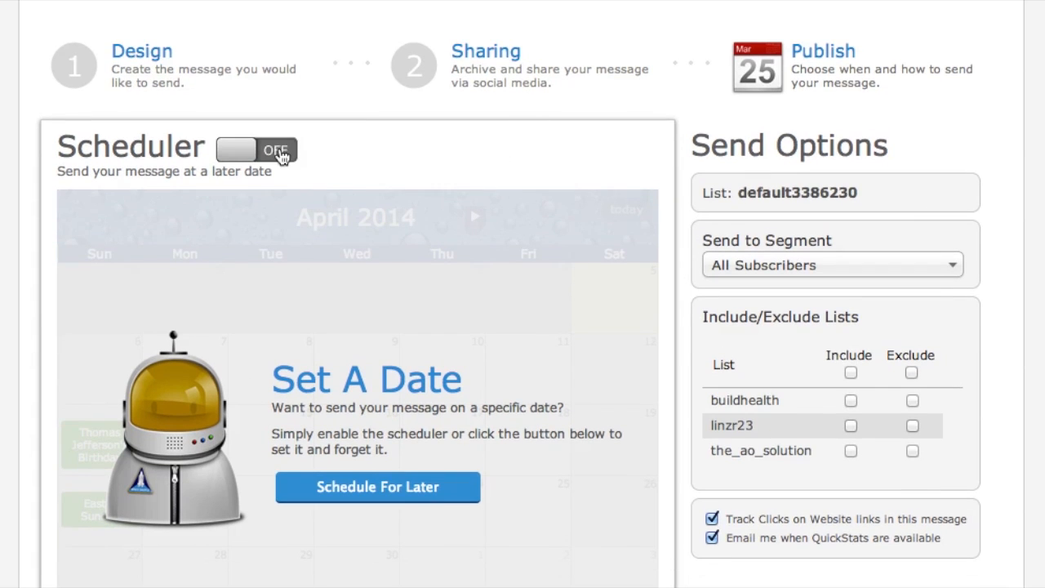
left_click(276, 154)
scroll(485, 169, "down", 3)
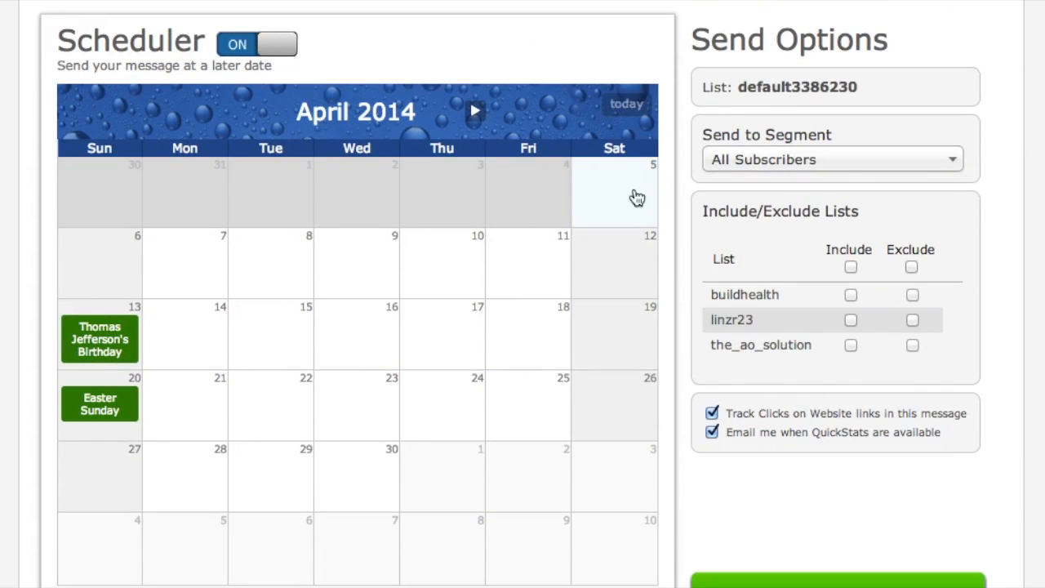
left_click(118, 271)
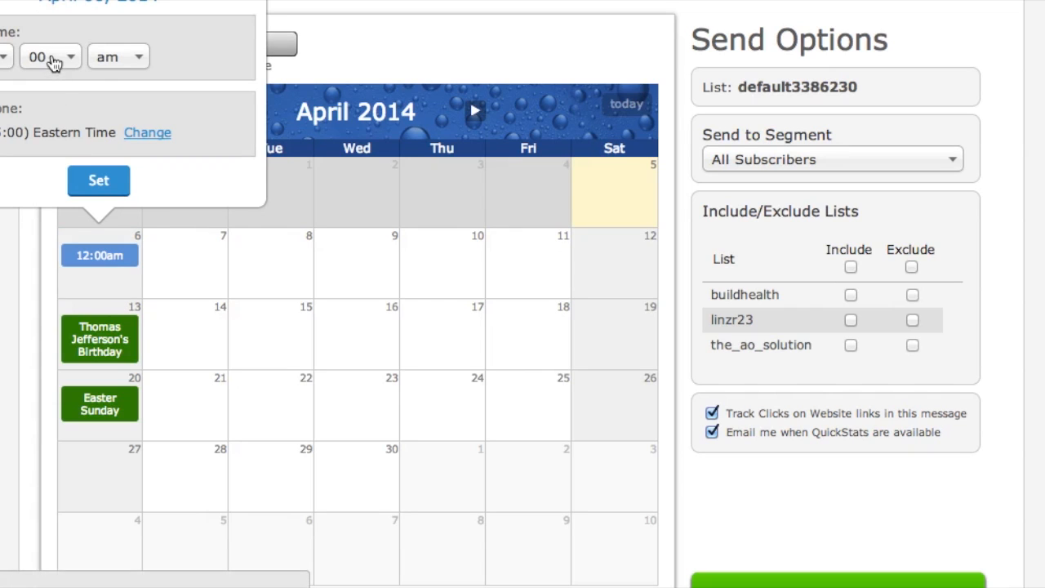
left_click(8, 59)
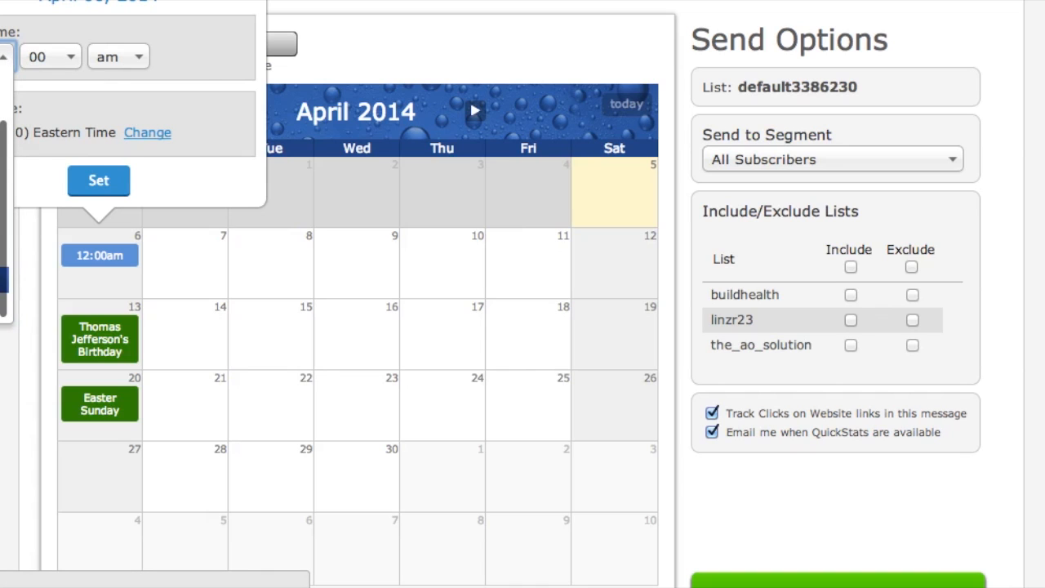
left_click(2, 279)
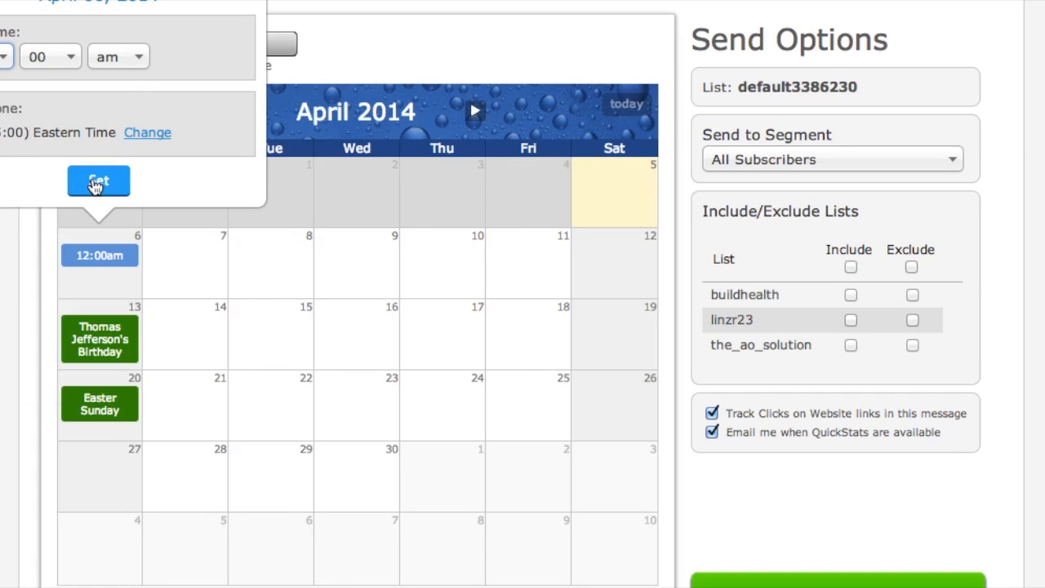
left_click(97, 181)
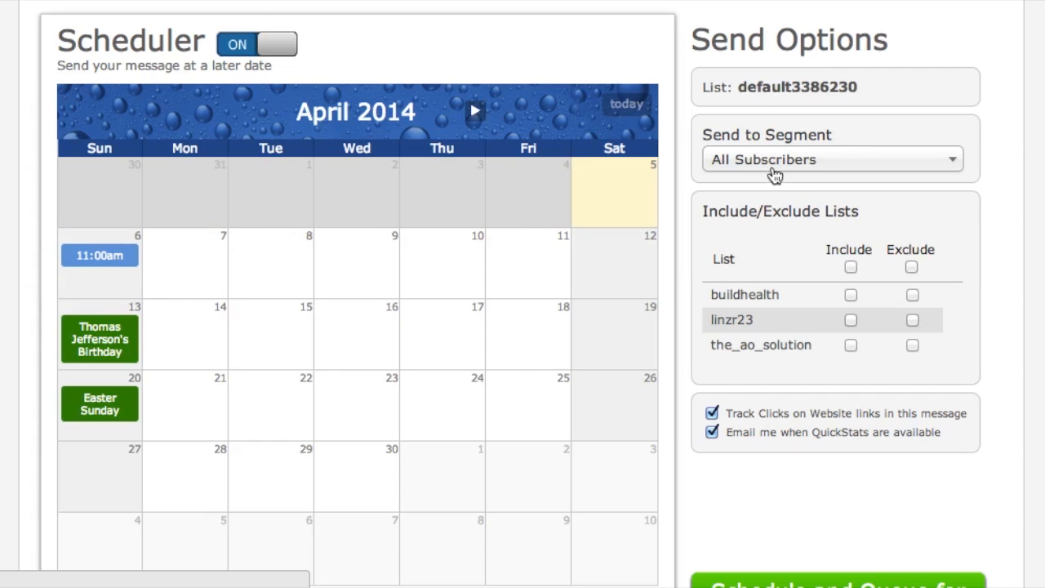
- Check the available send segments while keeping All Subscribers, and toggle the inclusion of all other lists on and back off
left_click(789, 167)
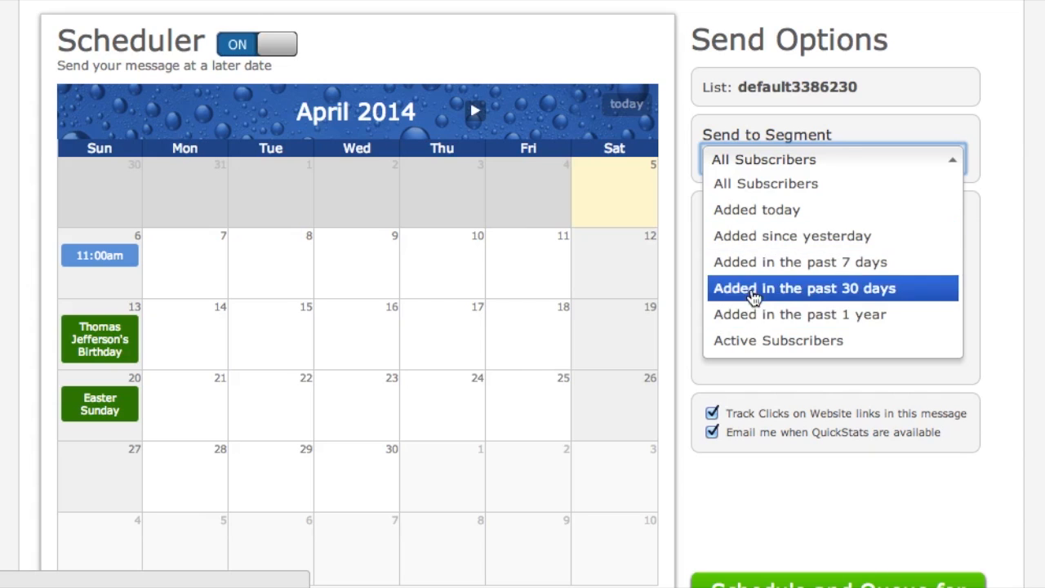
left_click(945, 74)
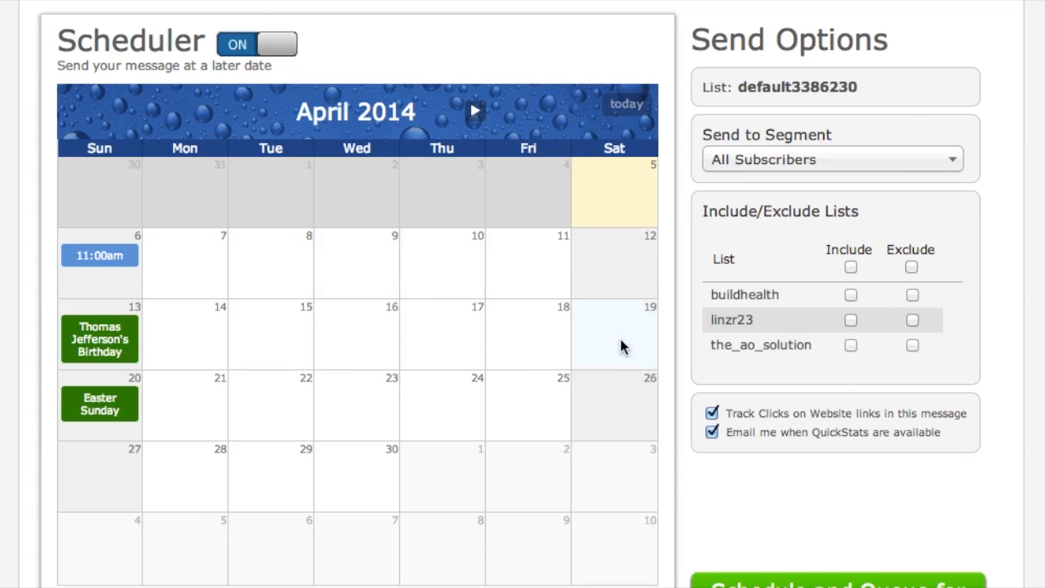
left_click(851, 269)
left_click(851, 268)
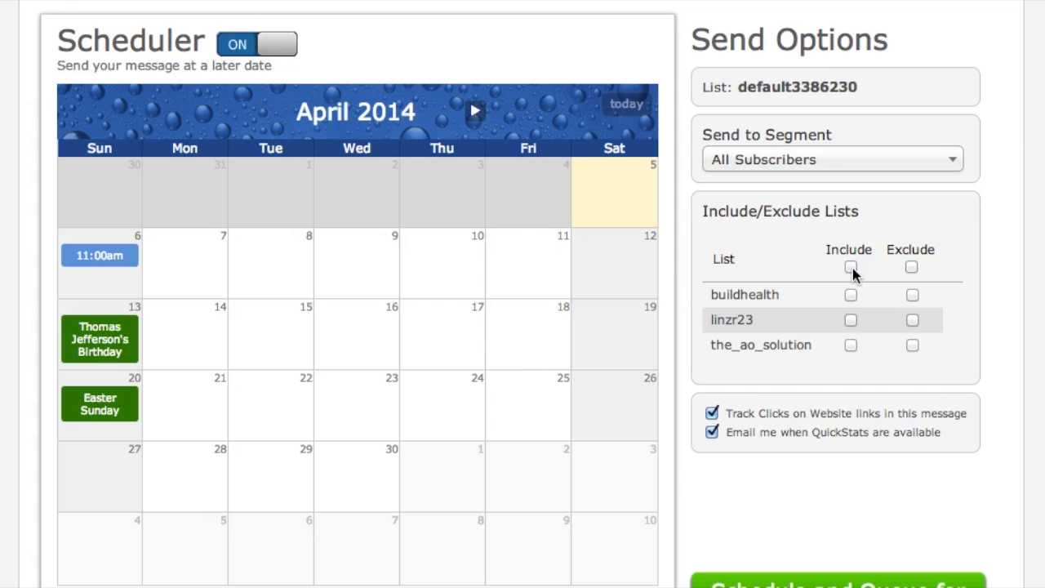
- Review the send options and turn the Scheduler off for the broadcast
scroll(970, 285, "down", 2)
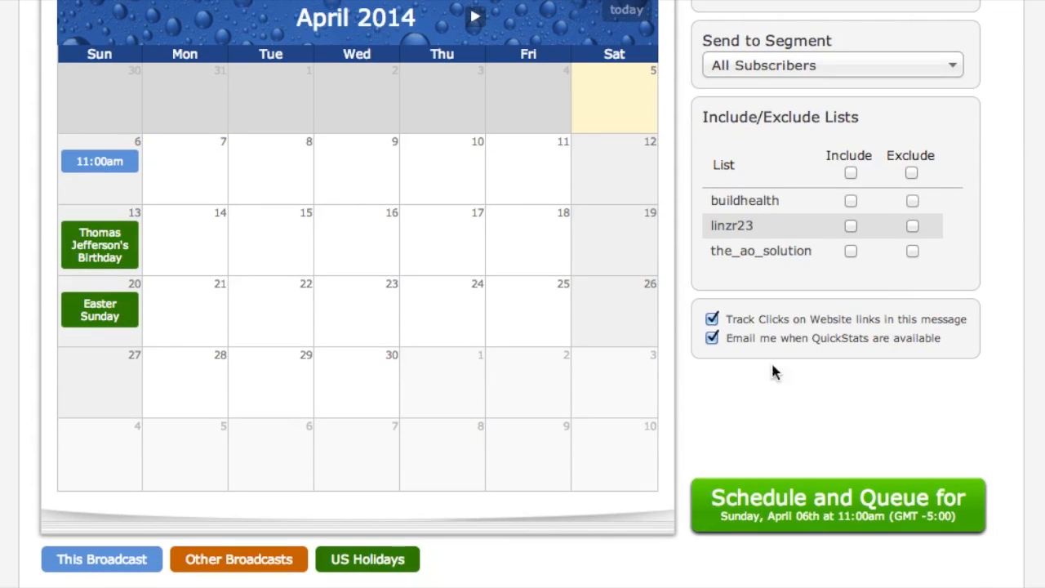
scroll(865, 326, "up", 1)
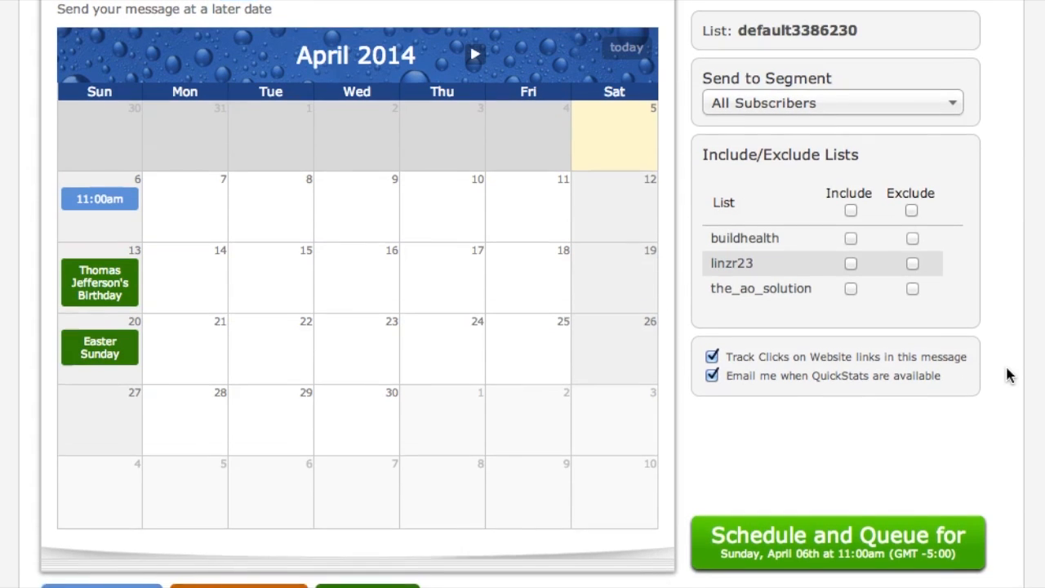
scroll(1008, 376, "down", 4)
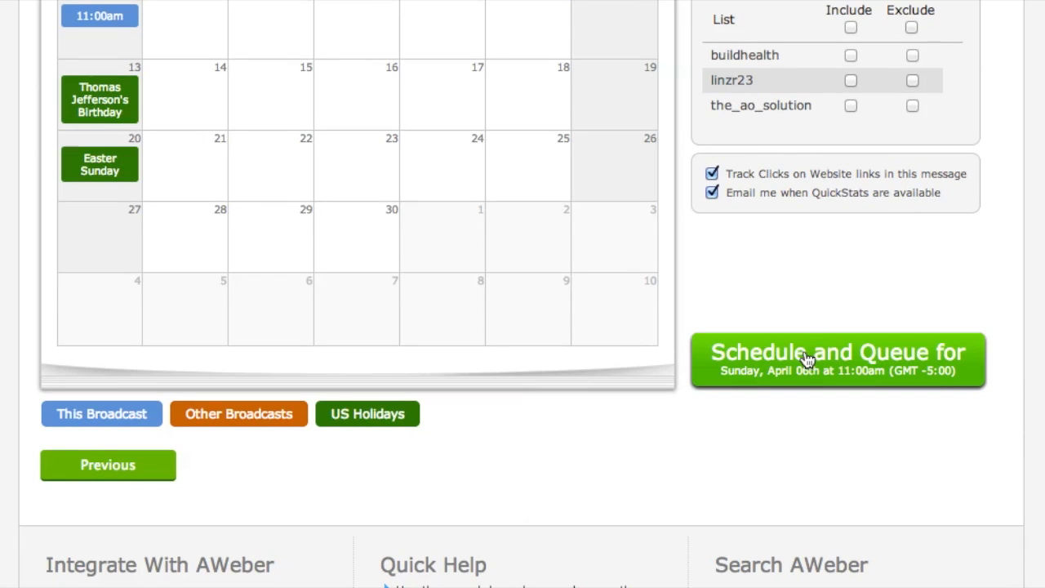
scroll(804, 357, "up", 5)
left_click(234, 74)
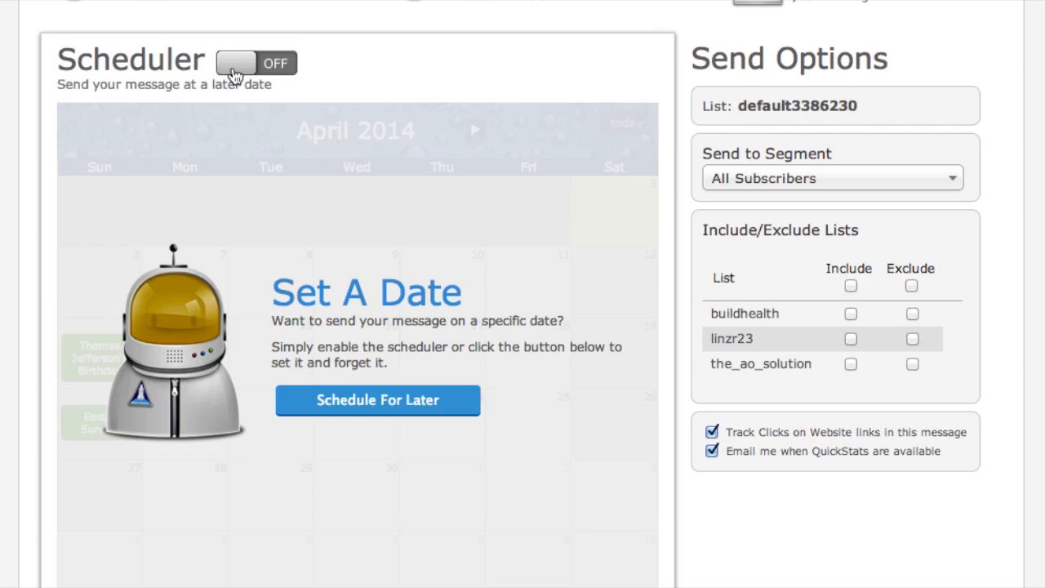
- Save the broadcast as an unscheduled draft and return to the Broadcast Messages page
scroll(1012, 204, "up", 3)
scroll(1012, 204, "down", 3)
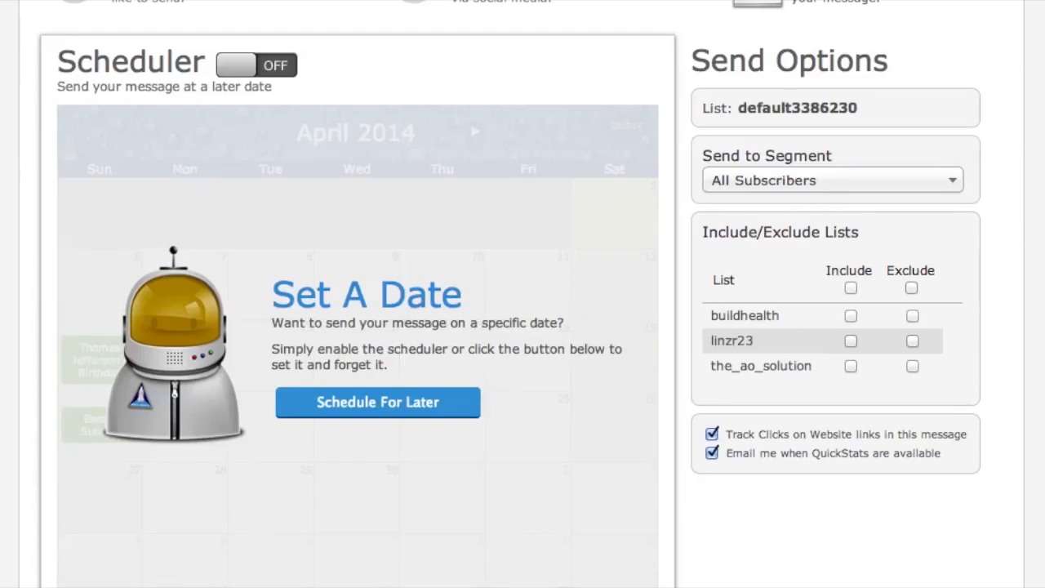
scroll(522, 327, "down", 5)
left_click(831, 373)
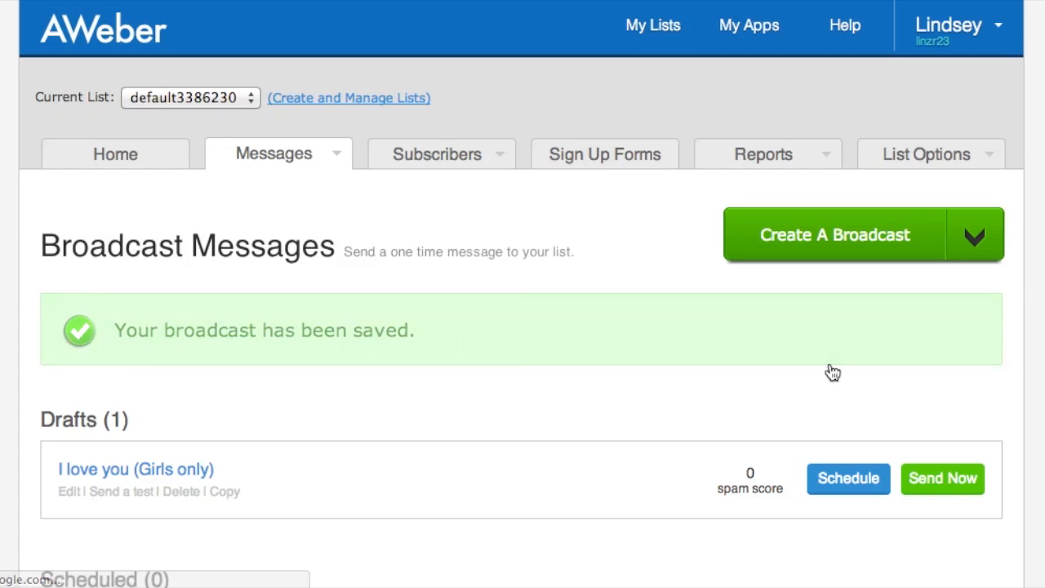
- Review the Drafts, Scheduled and Sent sections of the Broadcast Messages page
scroll(491, 375, "down", 1)
scroll(491, 375, "down", 3)
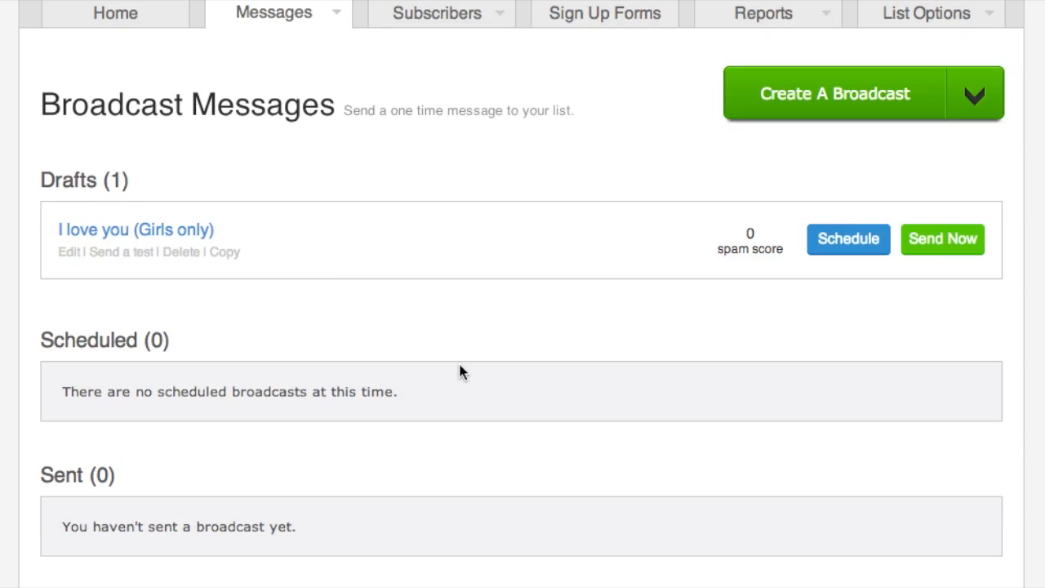
scroll(458, 380, "up", 3)
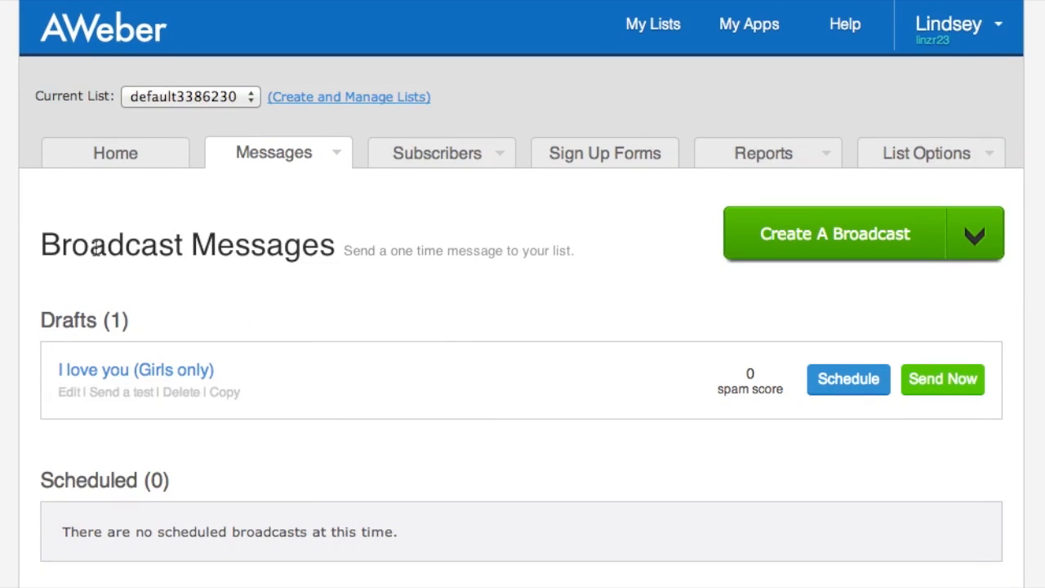
- Open the Blog Broadcasts section of the messages and start creating a new blog broadcast
mouse_move(335, 155)
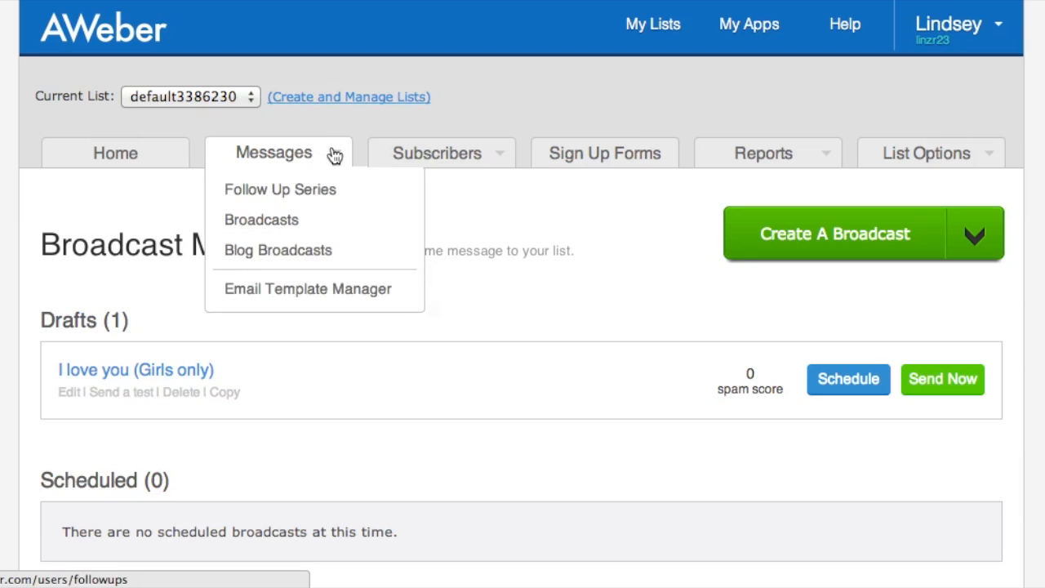
left_click(292, 254)
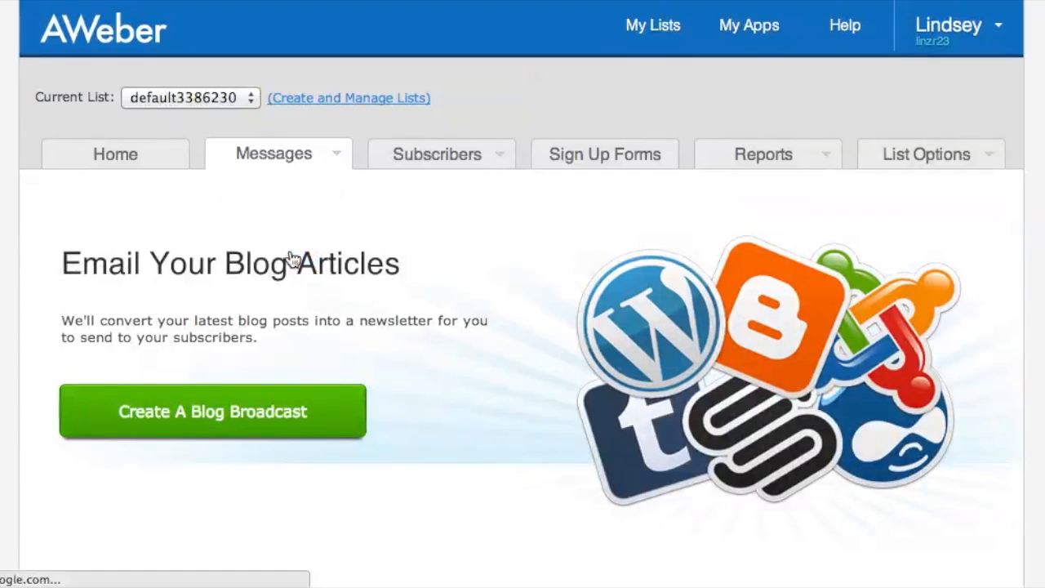
left_click(232, 411)
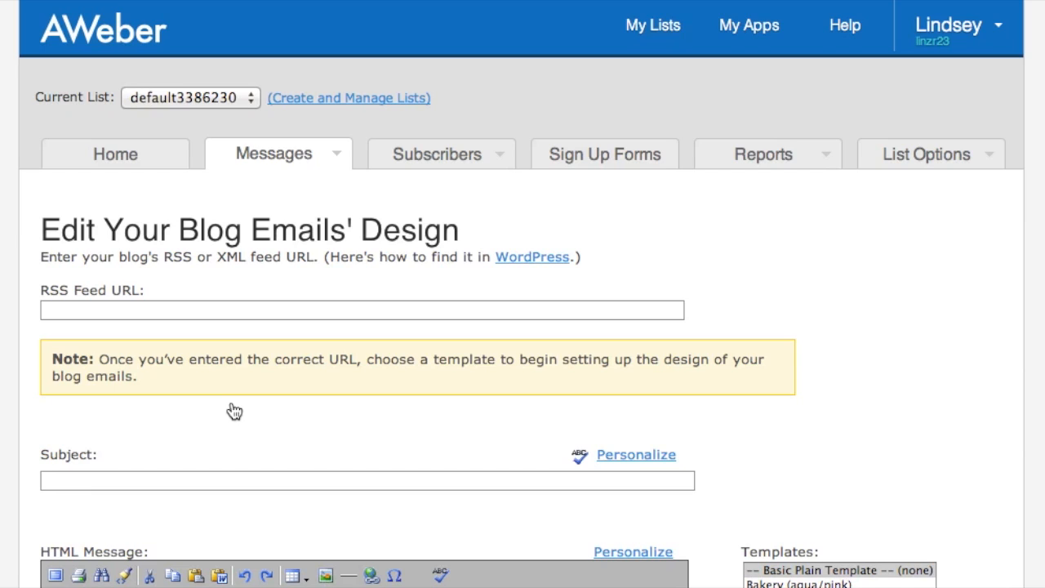
- Browse the email templates for the blog broadcast and load the Groove (grey) template into the HTML message
scroll(683, 287, "down", 3)
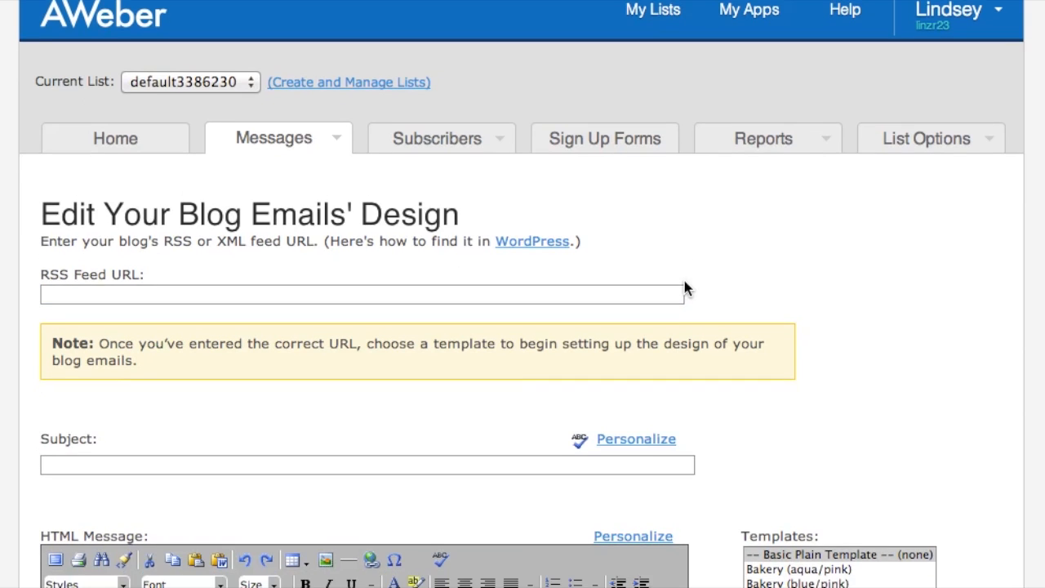
scroll(685, 287, "down", 4)
left_click(818, 314)
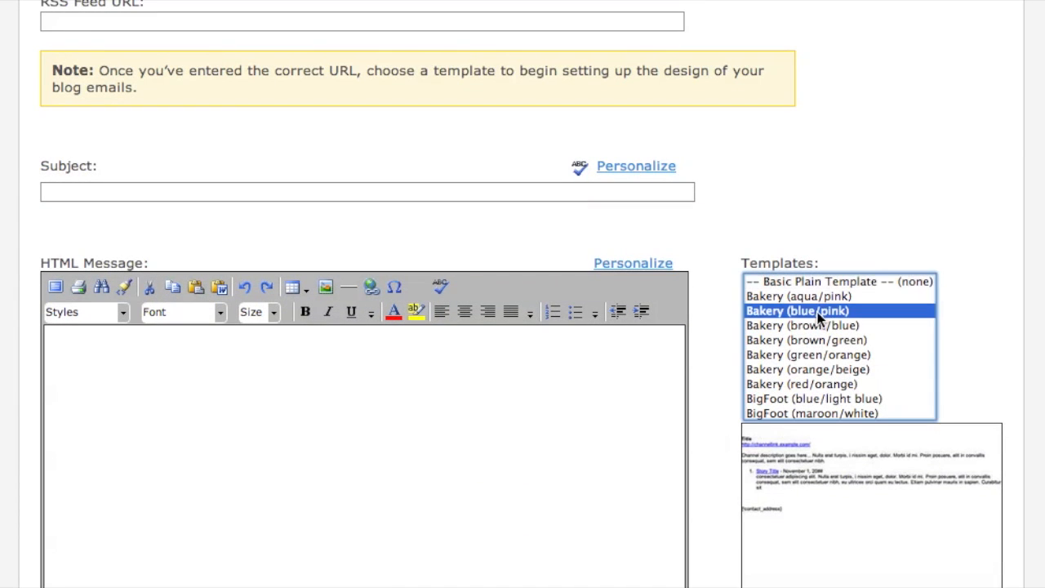
scroll(819, 317, "down", 10)
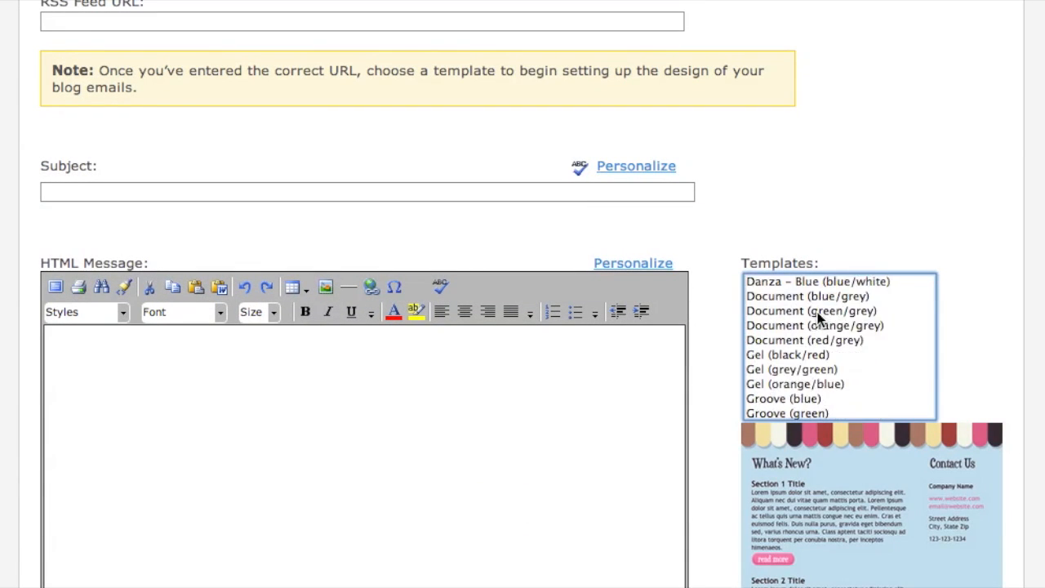
scroll(819, 317, "down", 3)
left_click(796, 339)
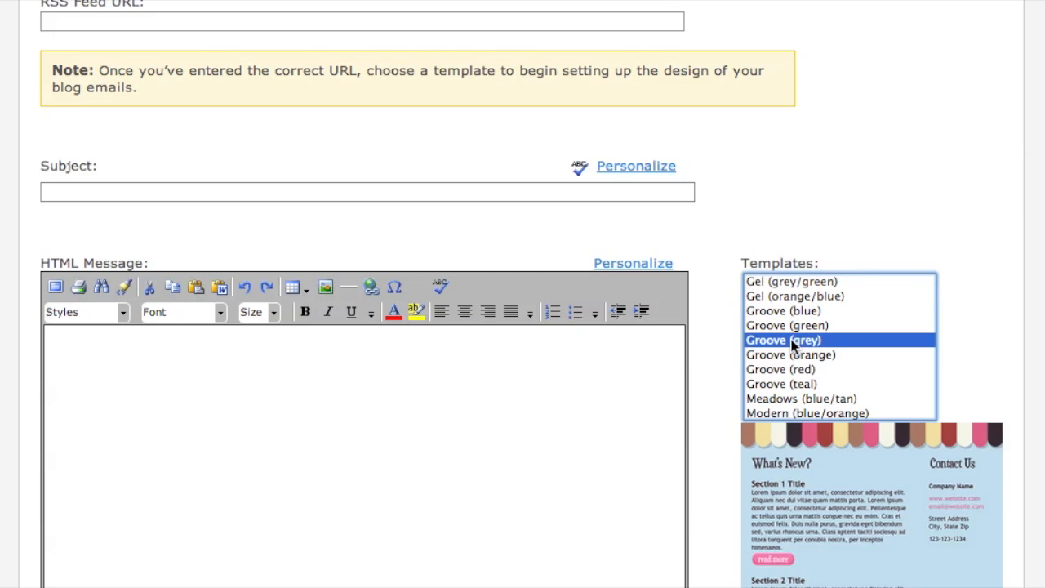
scroll(959, 281, "down", 3)
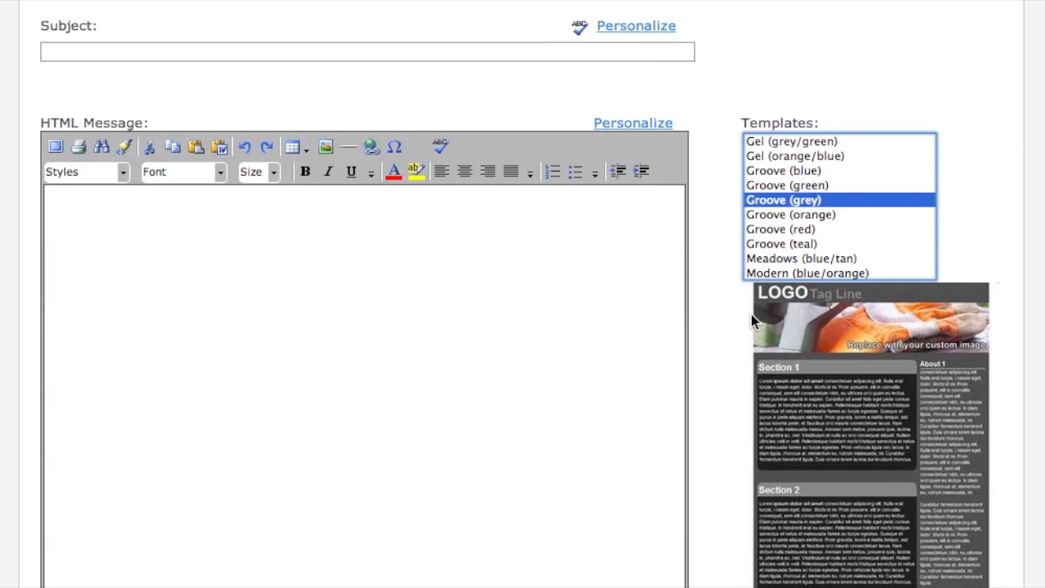
scroll(940, 342, "down", 3)
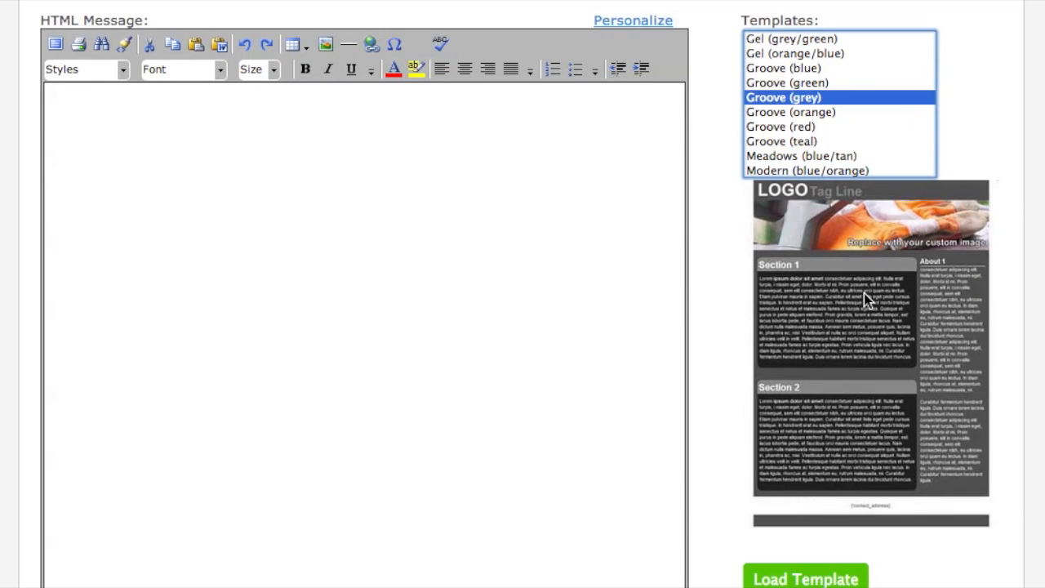
scroll(834, 339, "down", 3)
left_click(814, 475)
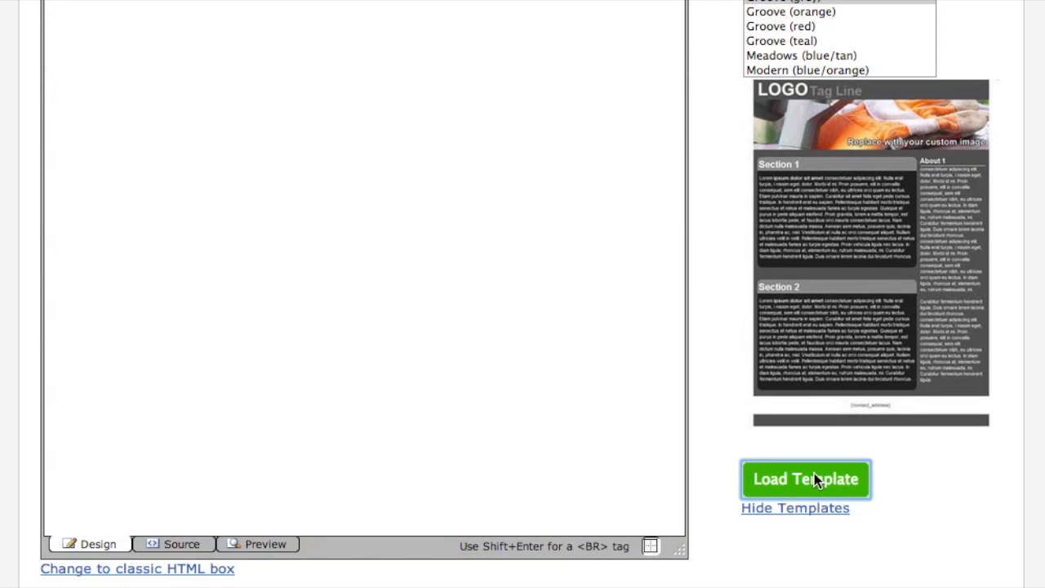
scroll(729, 292, "up", 5)
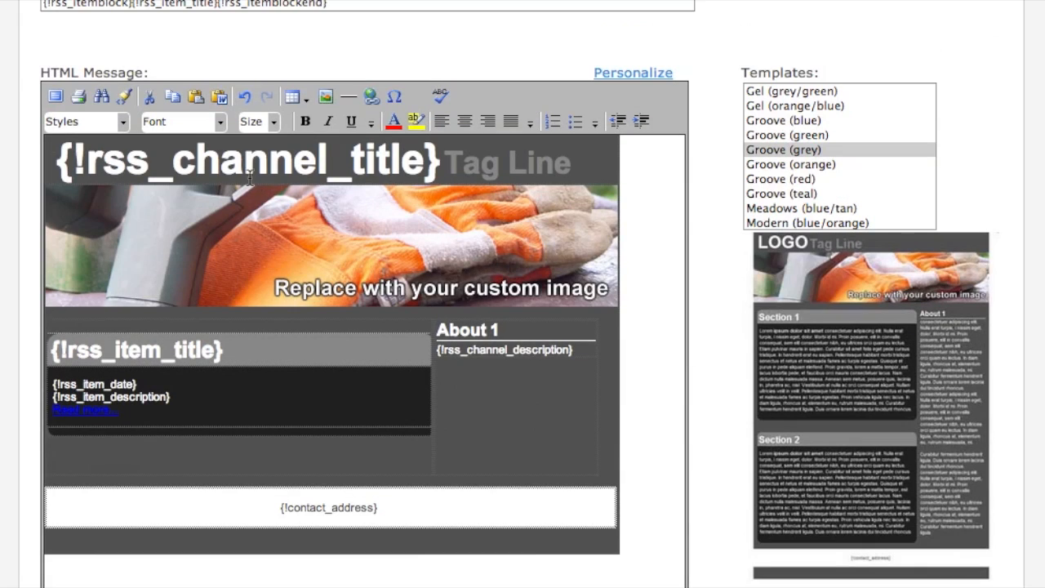
scroll(229, 164, "up", 1)
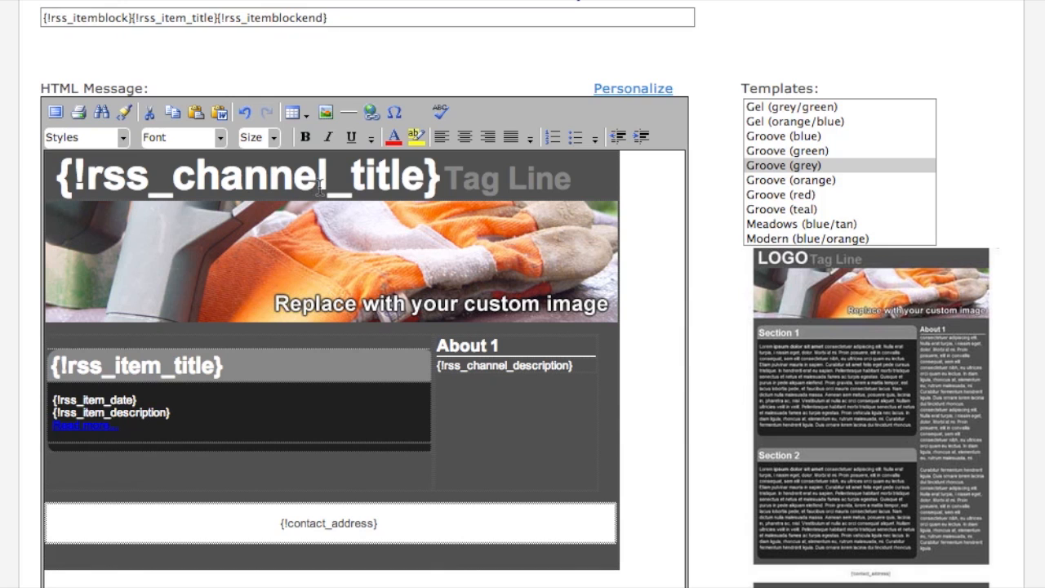
scroll(318, 184, "up", 5)
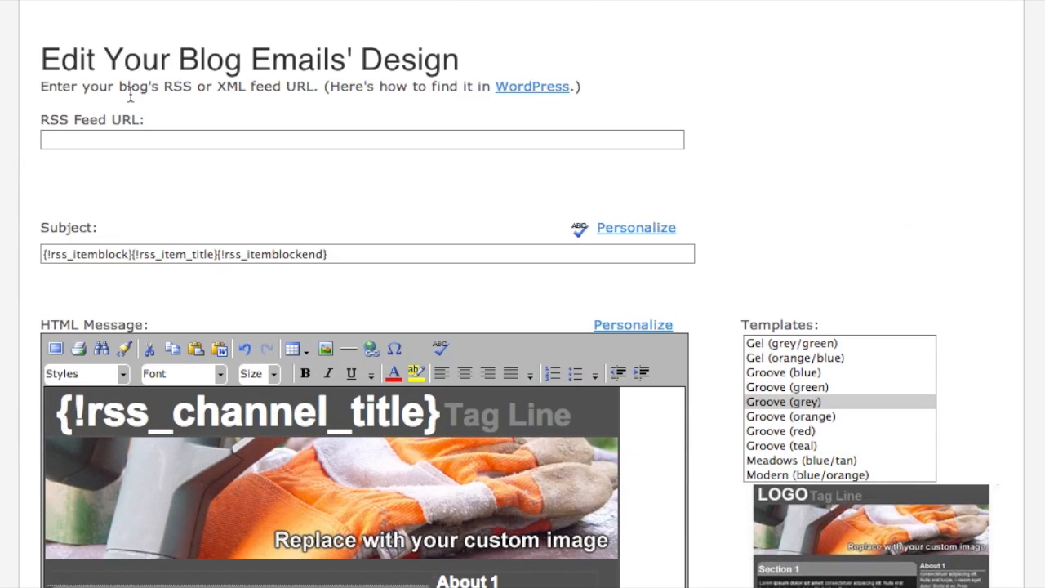
left_click(136, 138)
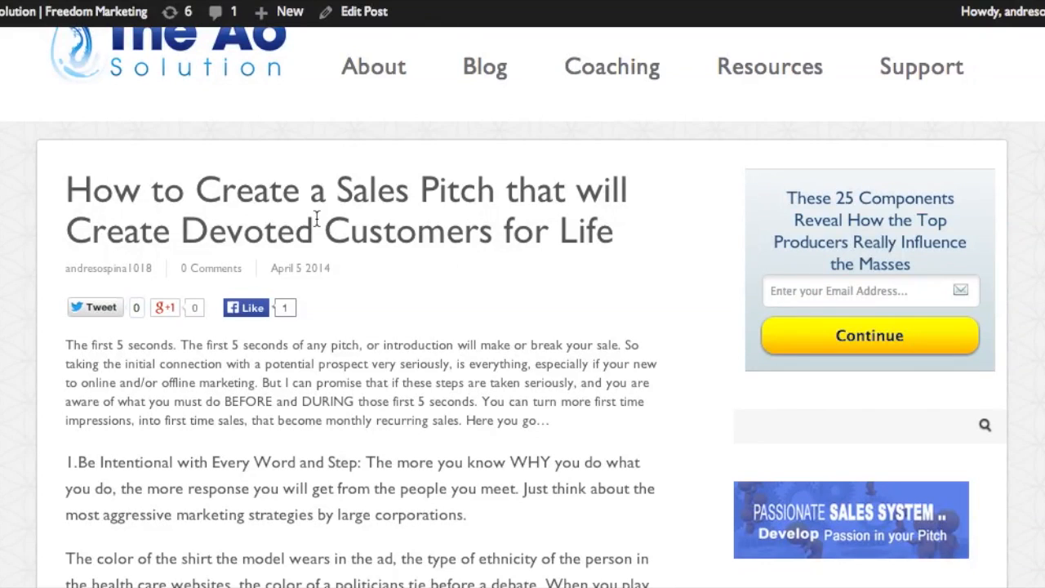
scroll(317, 218, "up", 2)
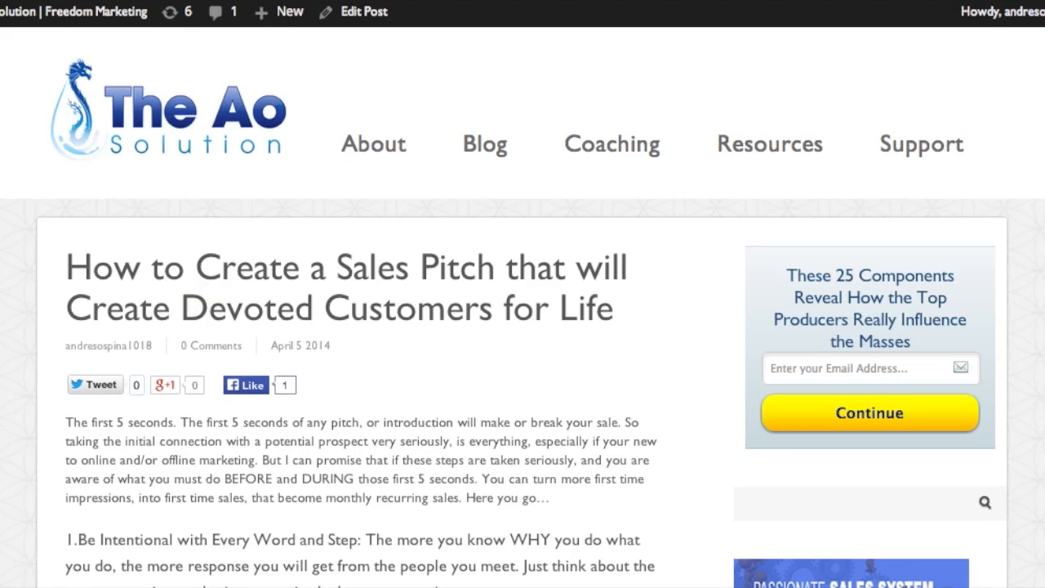
left_click(88, 0)
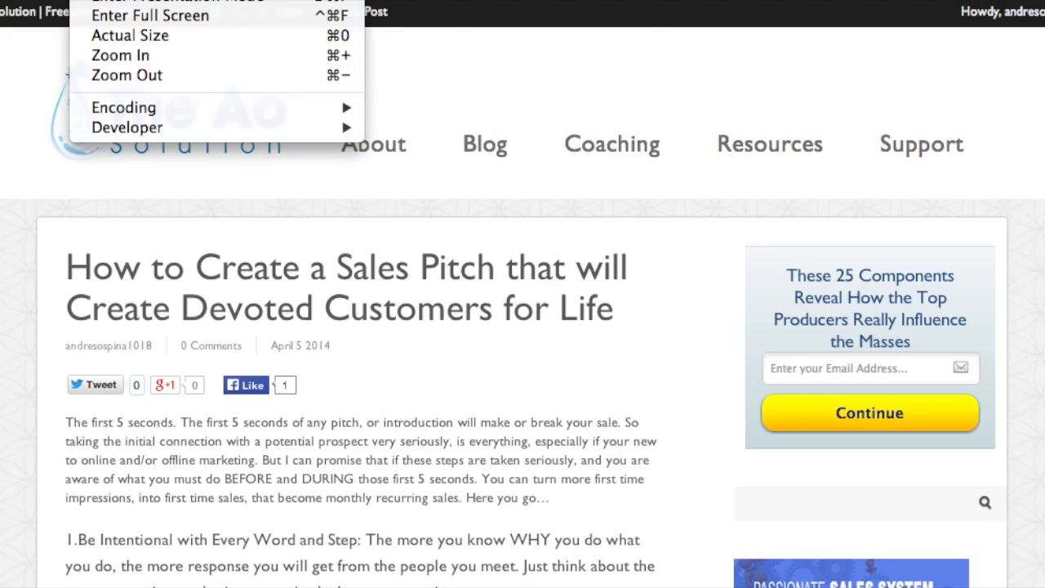
mouse_move(127, 128)
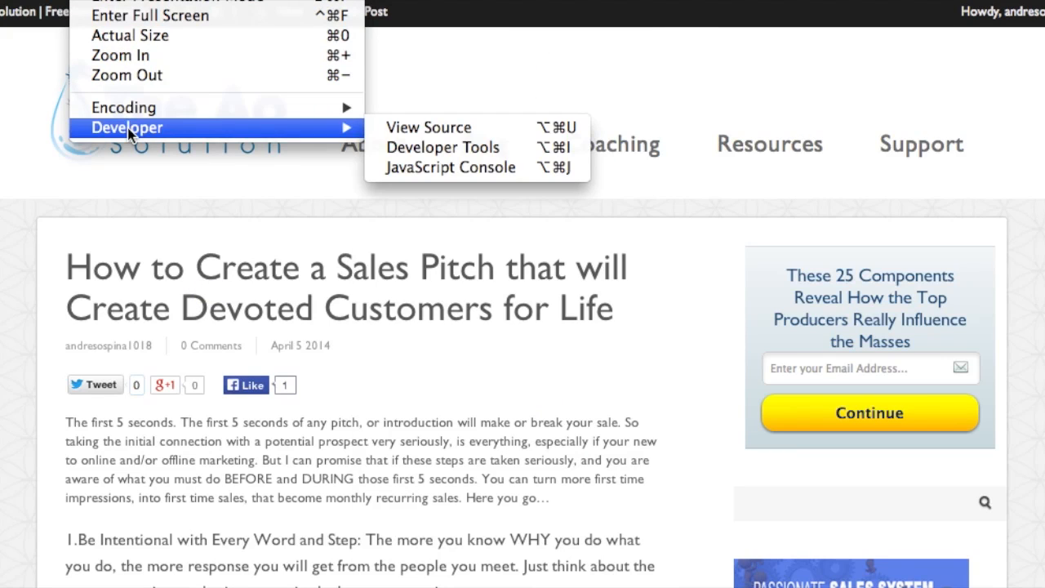
left_click(492, 133)
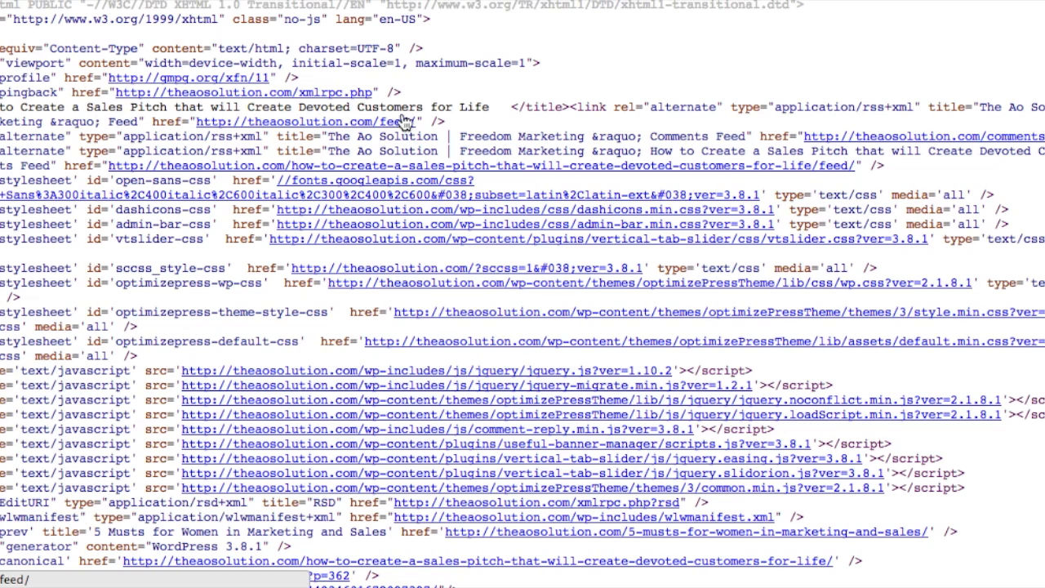
left_click_drag(417, 121, 199, 125)
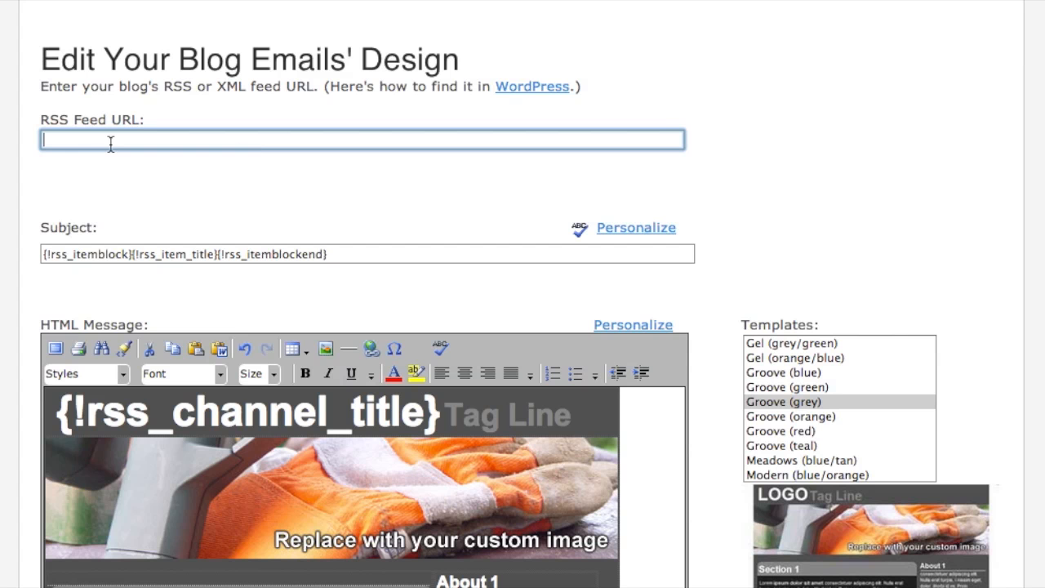
type("http://theaosolution.com/feed/")
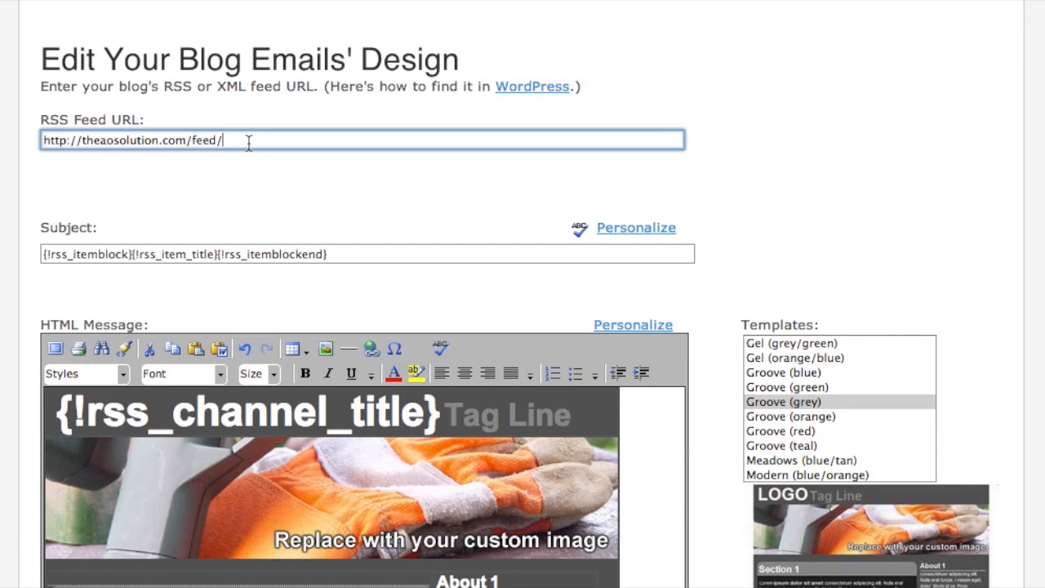
- Review the loaded blog email design and select the Groove (teal) template to preview it without loading it
scroll(310, 196, "down", 1)
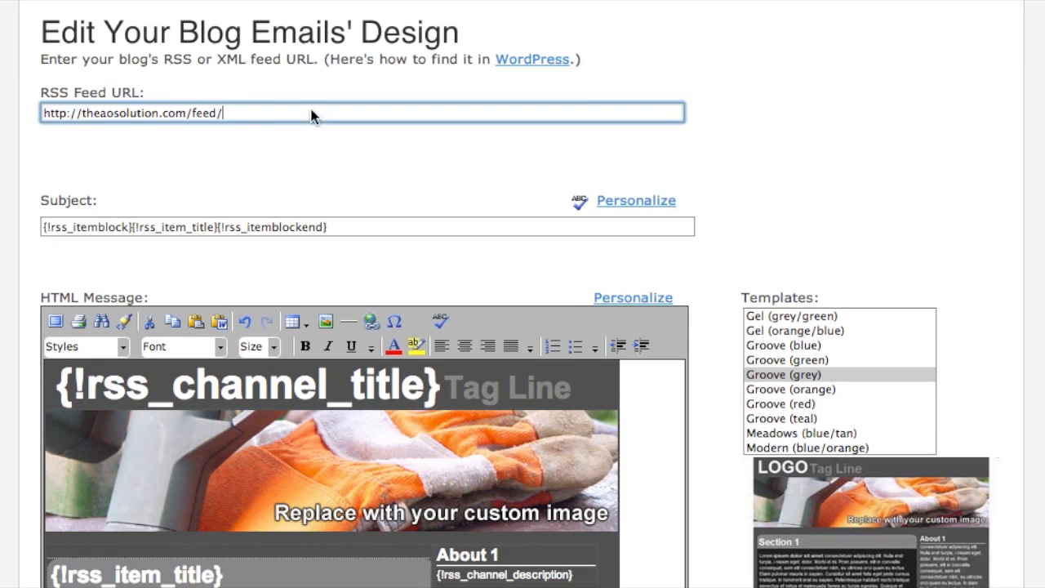
scroll(448, 287, "down", 5)
scroll(387, 162, "up", 2)
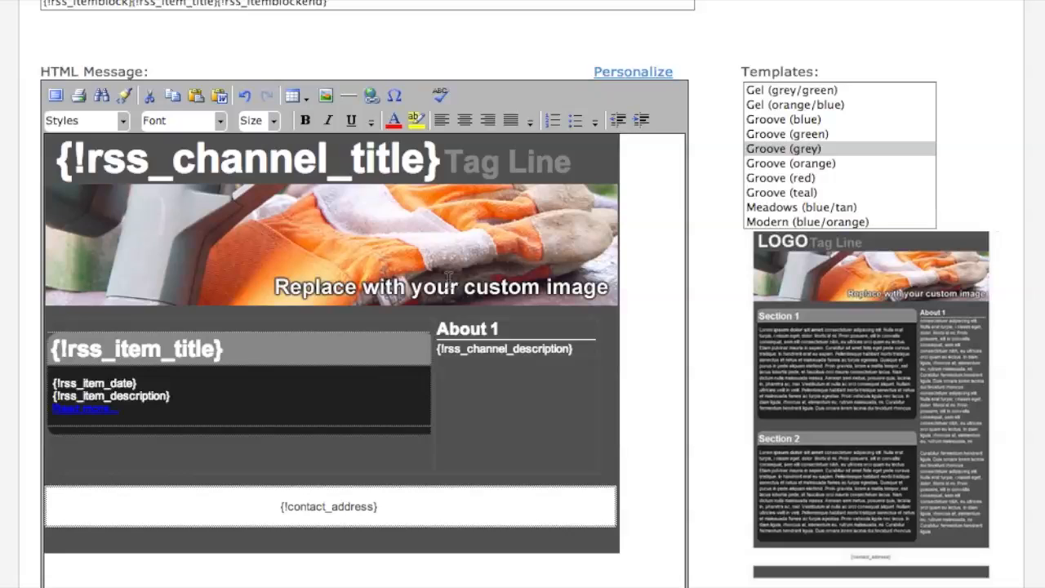
left_click(785, 194)
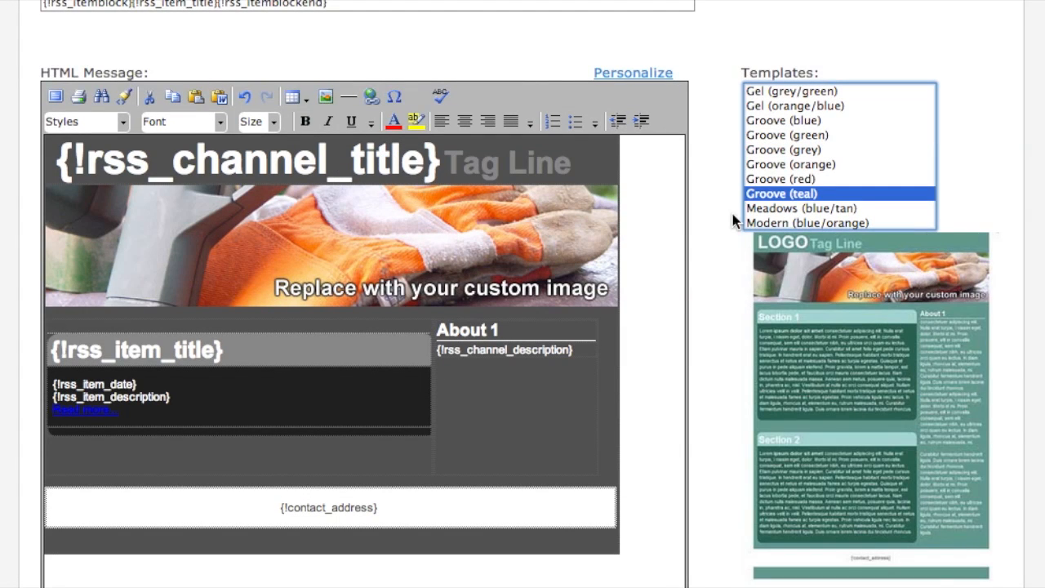
scroll(710, 214, "up", 1)
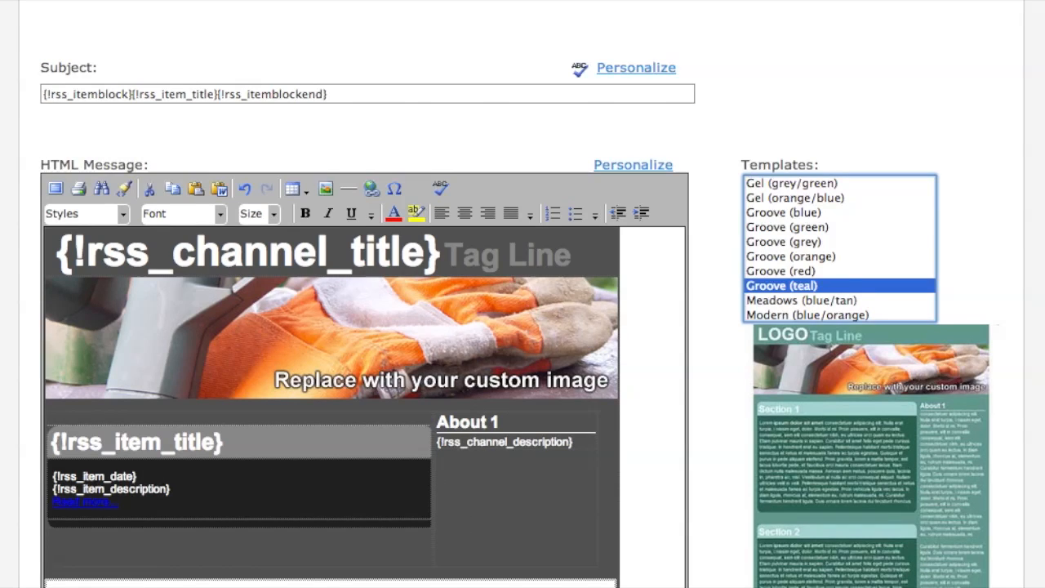
- Switch back to the sales pitch blog post and look through its title, text and example dialogue
left_click(839, 1)
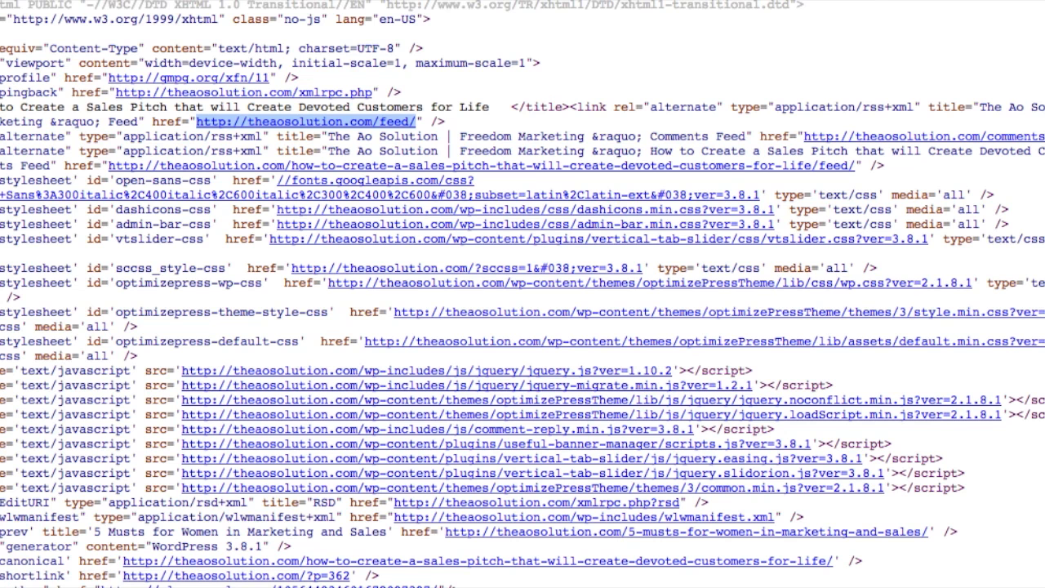
left_click(653, 1)
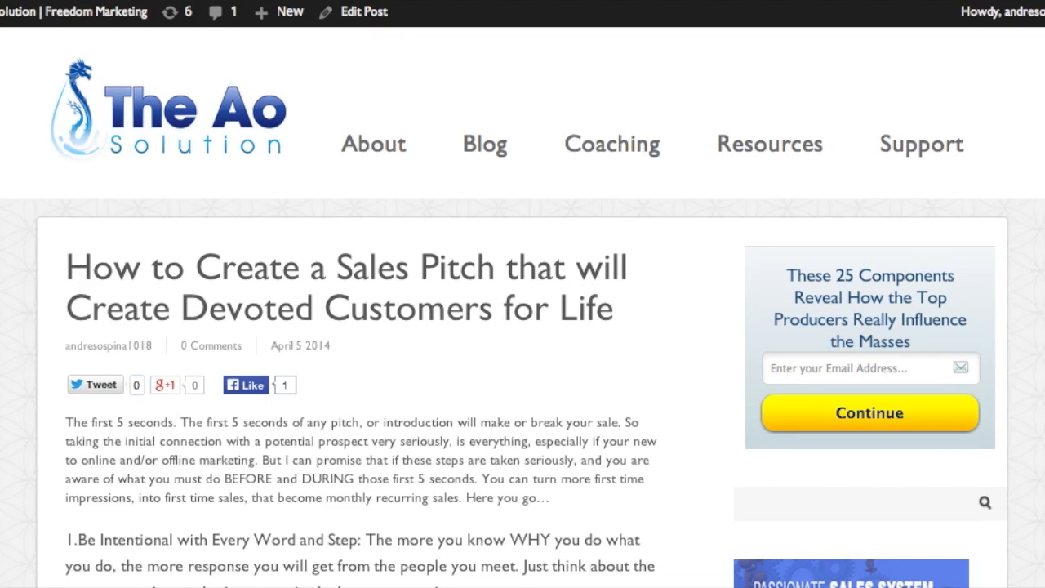
scroll(188, 388, "down", 3)
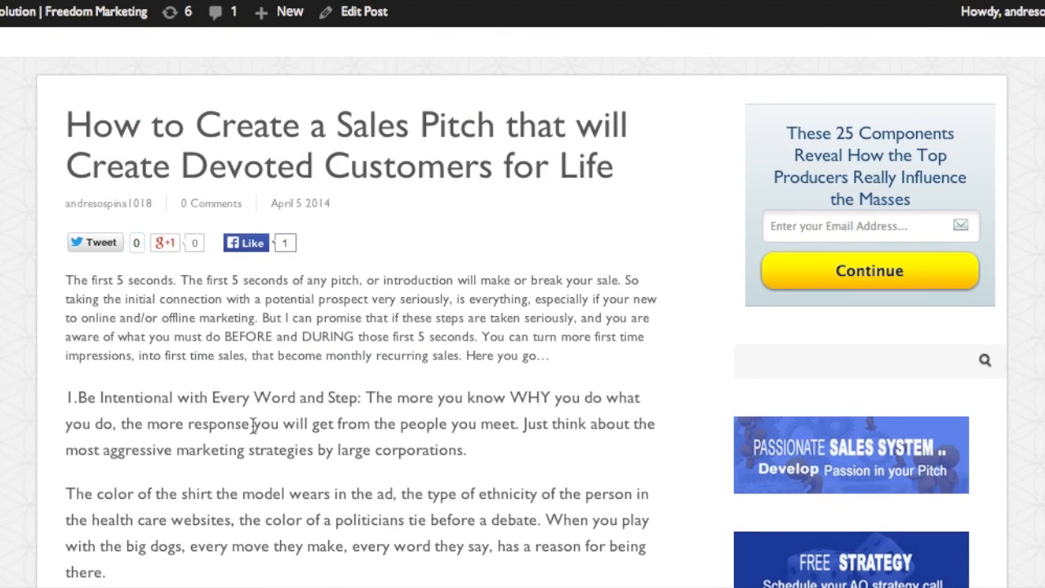
scroll(254, 424, "up", 3)
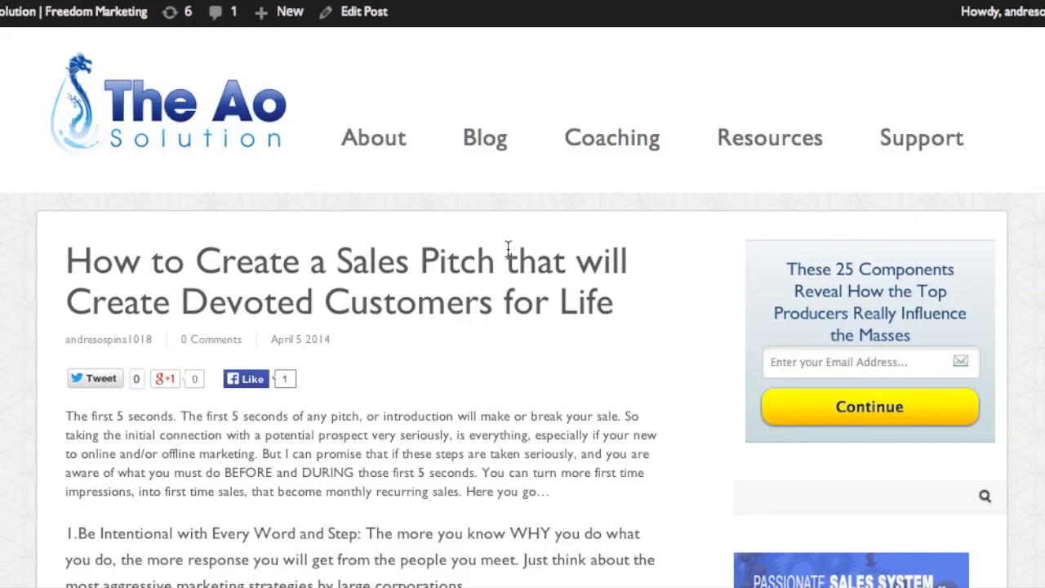
scroll(506, 245, "down", 10)
scroll(506, 244, "down", 12)
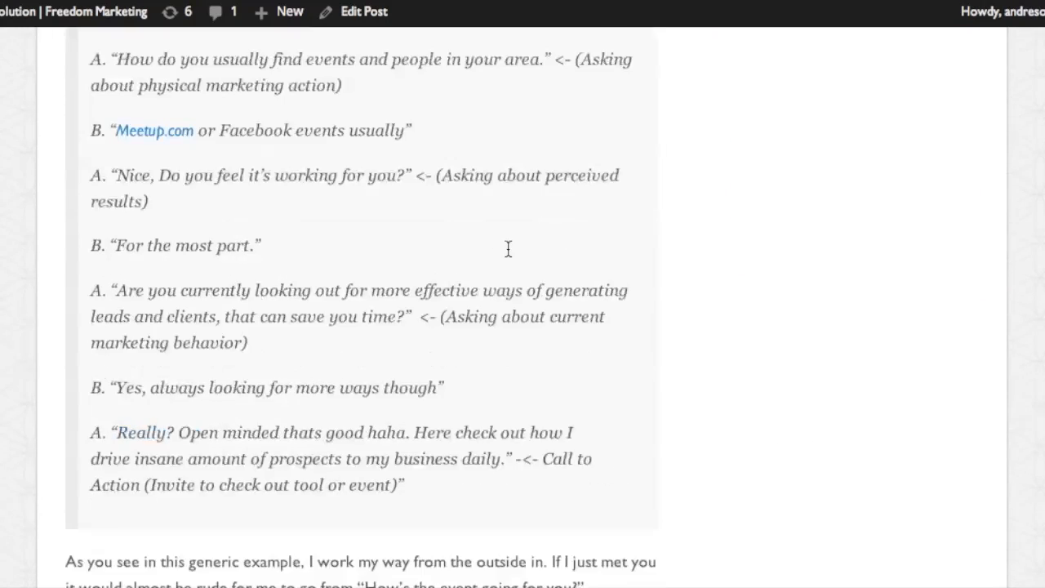
scroll(506, 244, "up", 11)
scroll(506, 249, "up", 10)
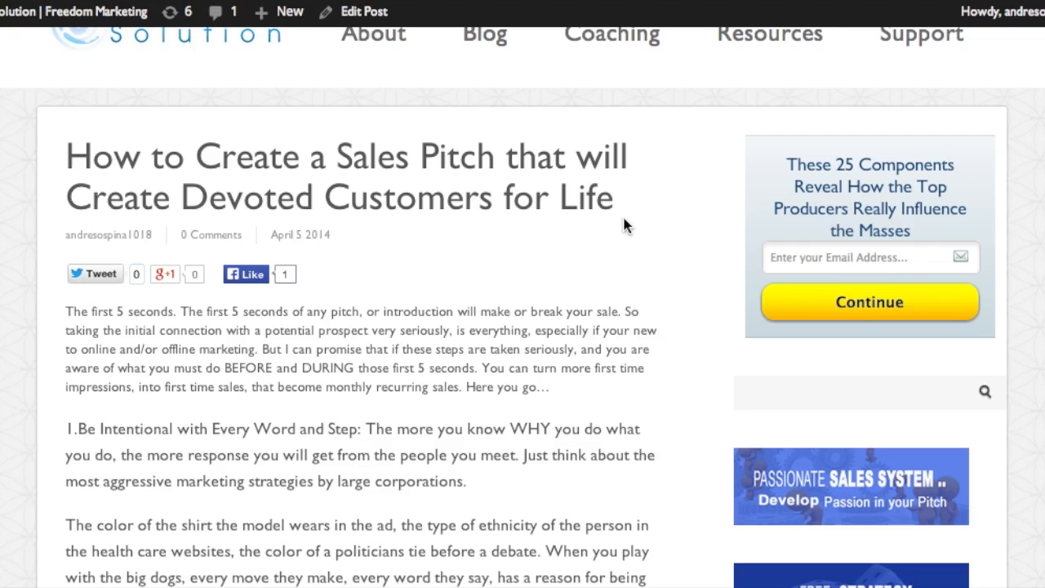
scroll(623, 225, "up", 2)
scroll(623, 224, "down", 3)
scroll(624, 224, "down", 20)
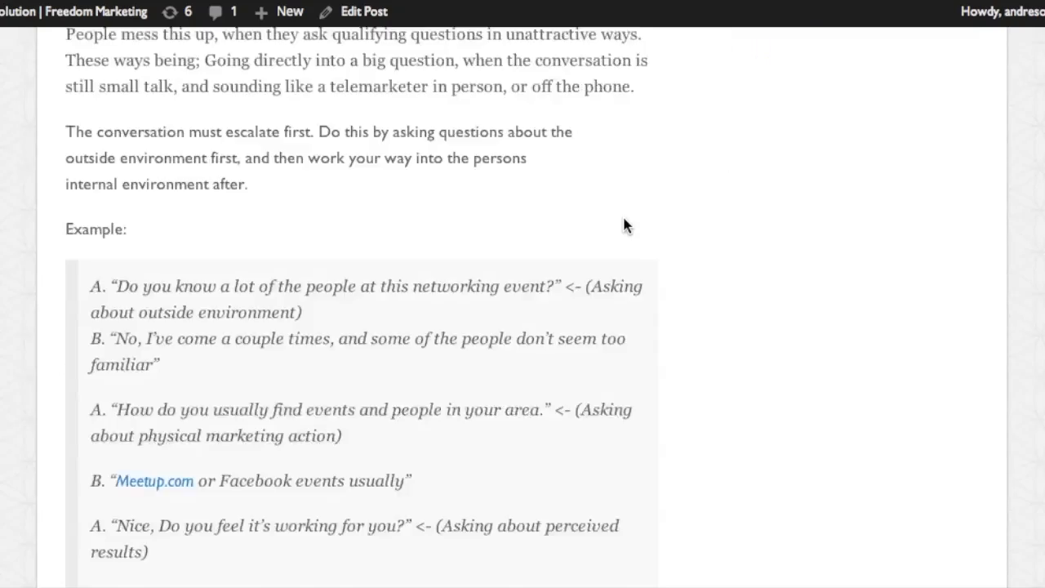
scroll(624, 224, "up", 20)
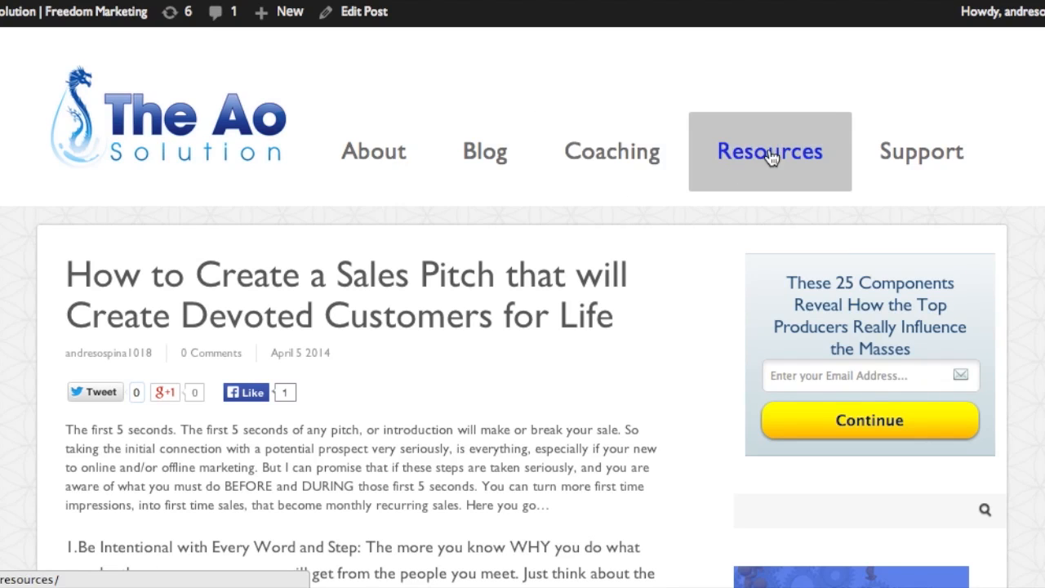
scroll(726, 294, "down", 3)
scroll(729, 298, "up", 3)
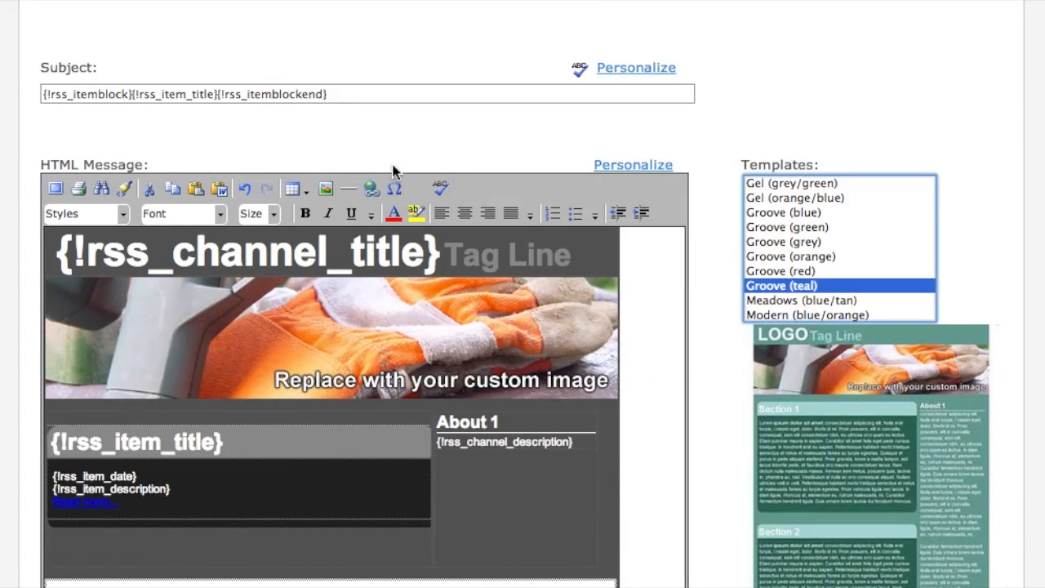
- Review the blog broadcast's plain text message, send time, sending frequency, click tracking and social sharing settings
scroll(422, 135, "down", 10)
scroll(423, 135, "up", 4)
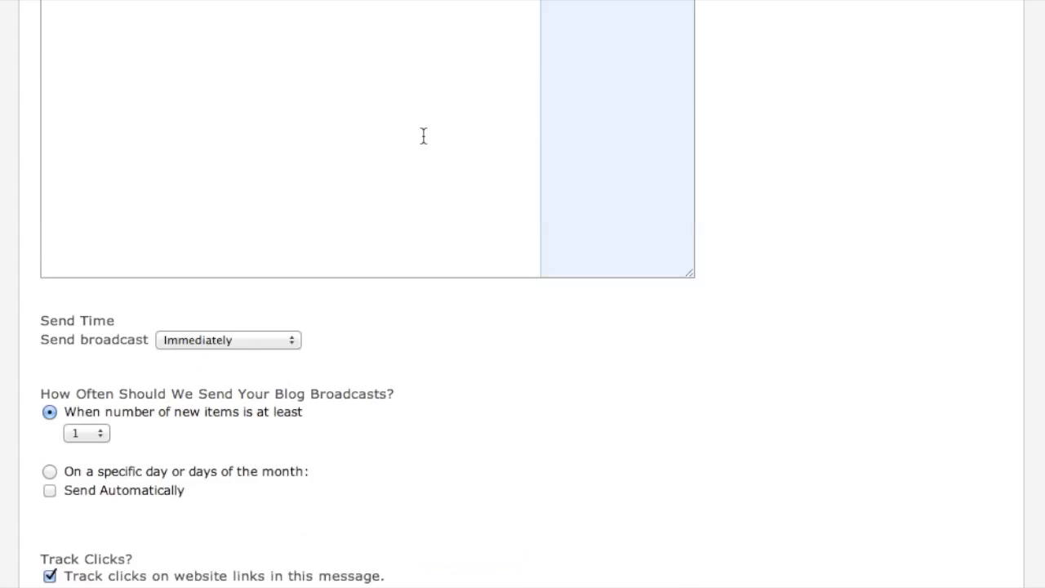
scroll(424, 135, "up", 10)
scroll(423, 135, "down", 6)
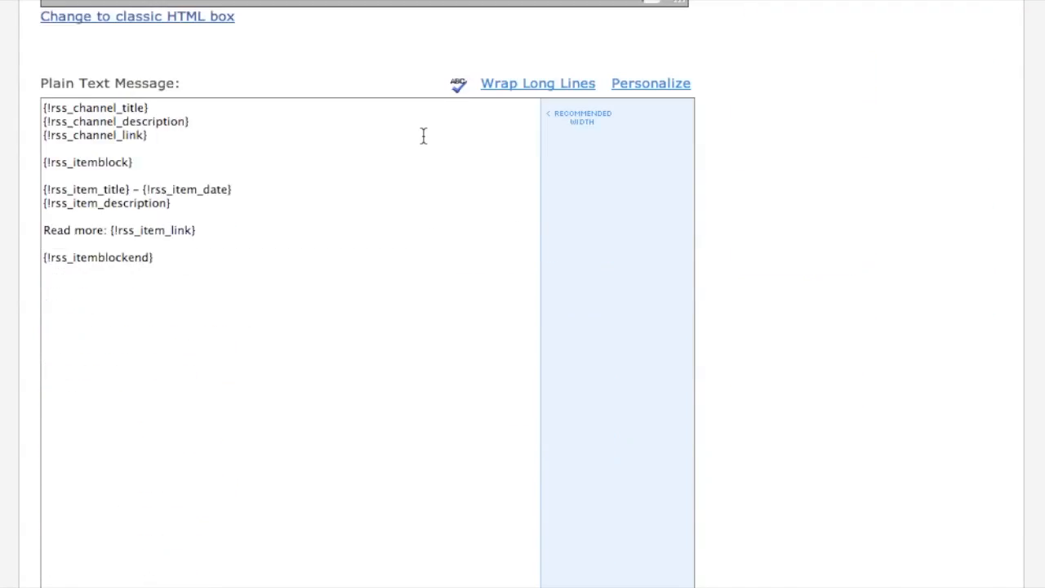
scroll(424, 136, "down", 12)
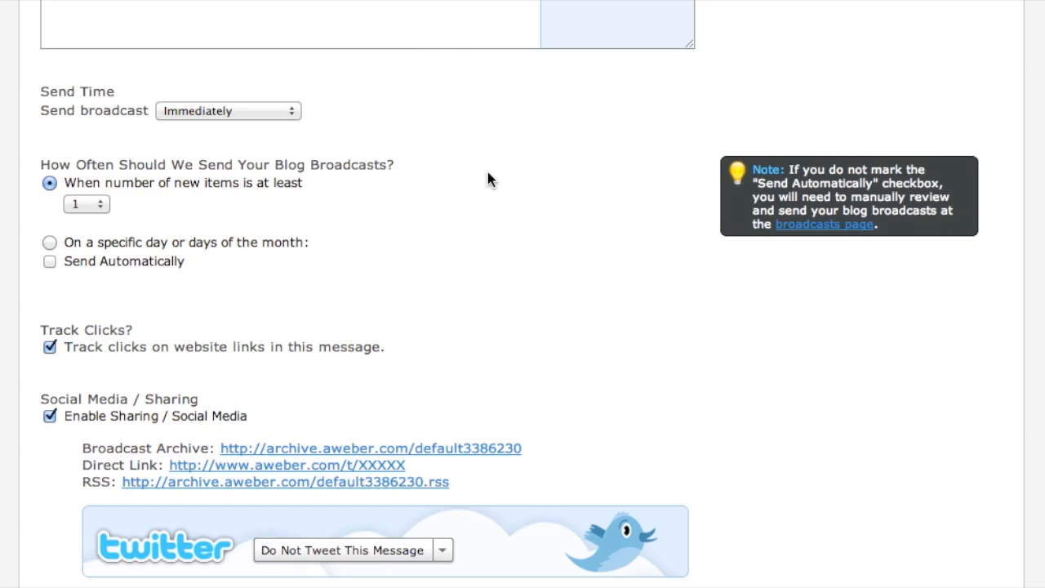
scroll(492, 173, "down", 10)
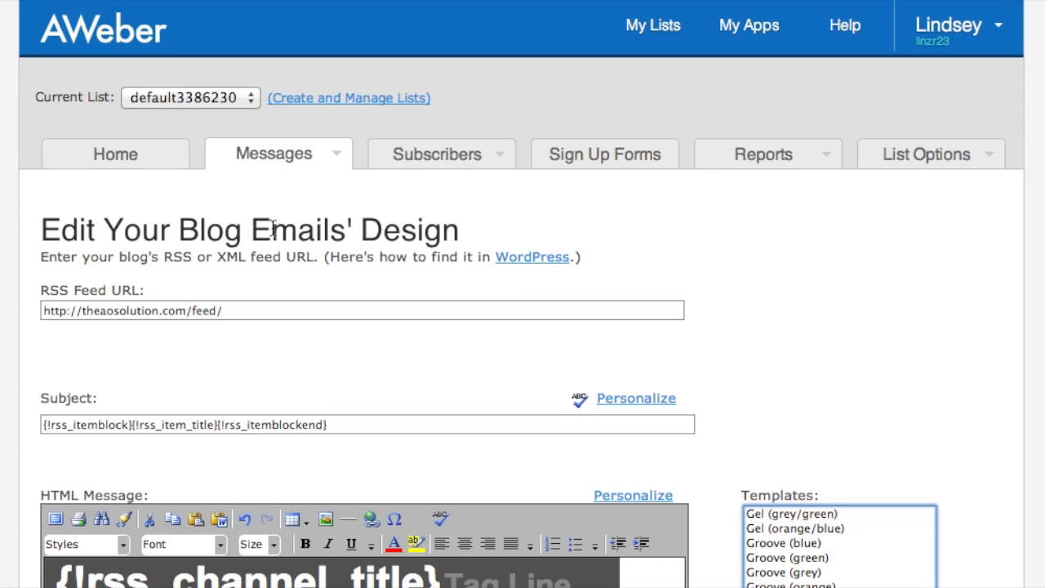
mouse_move(287, 167)
mouse_move(439, 163)
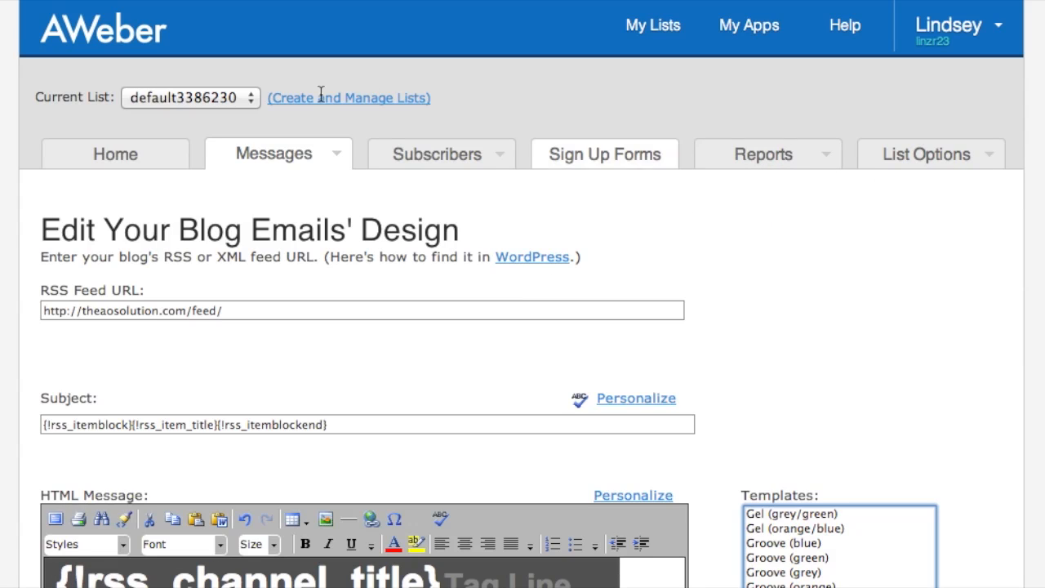